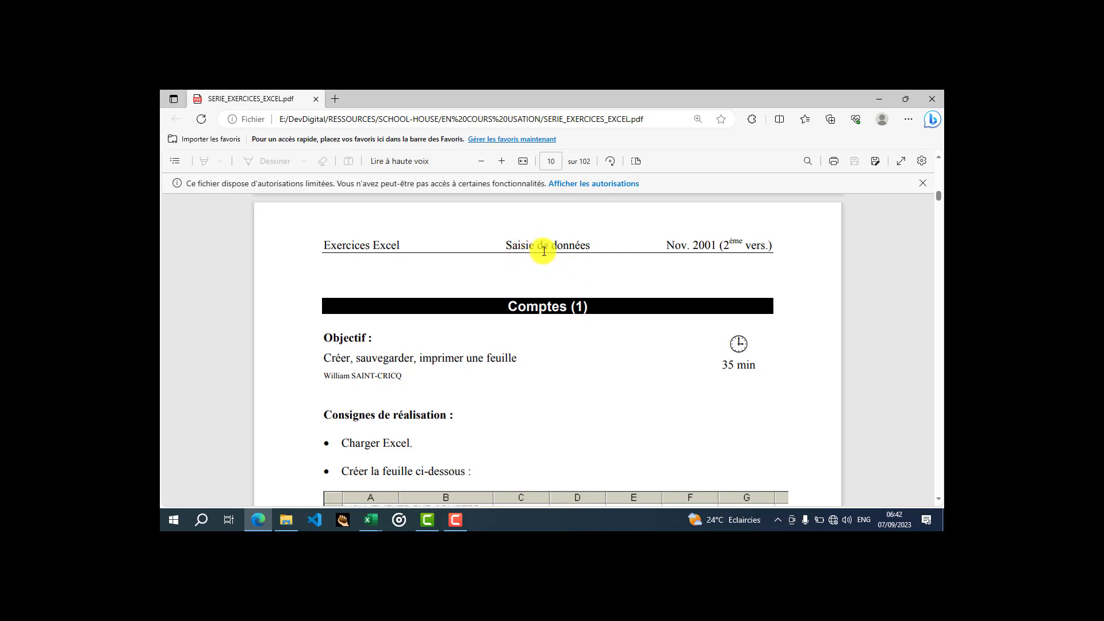
# Read the Comptes (1) exercise instructions in the PDF, then start Excel 2016 with a new blank workbook.
pyautogui.scroll(-2, 575, 331)
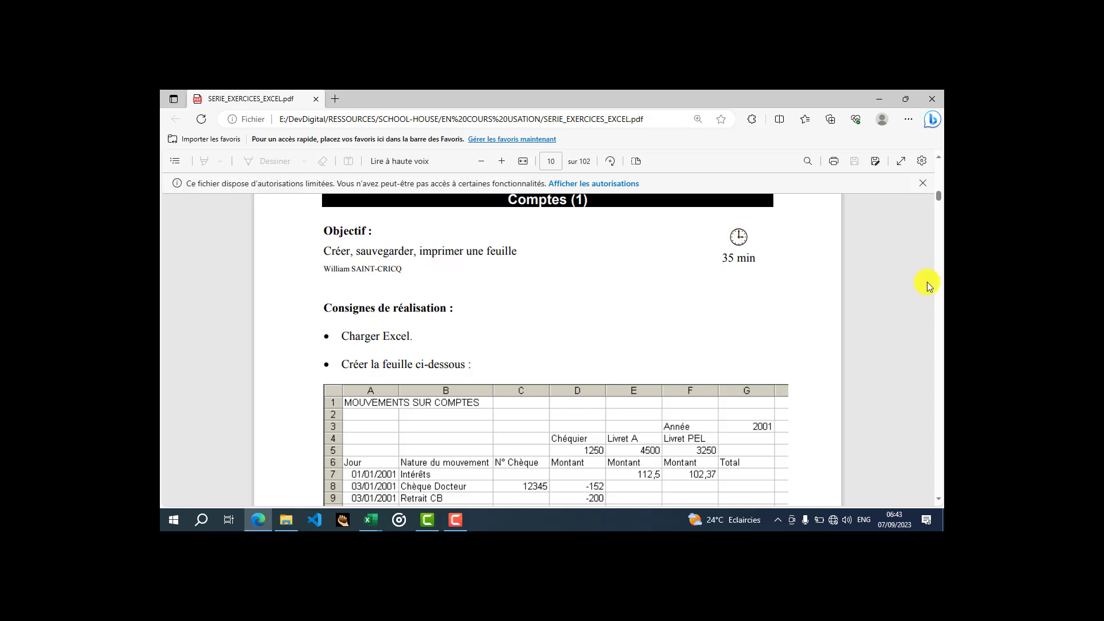
pyautogui.scroll(-1, 559, 284)
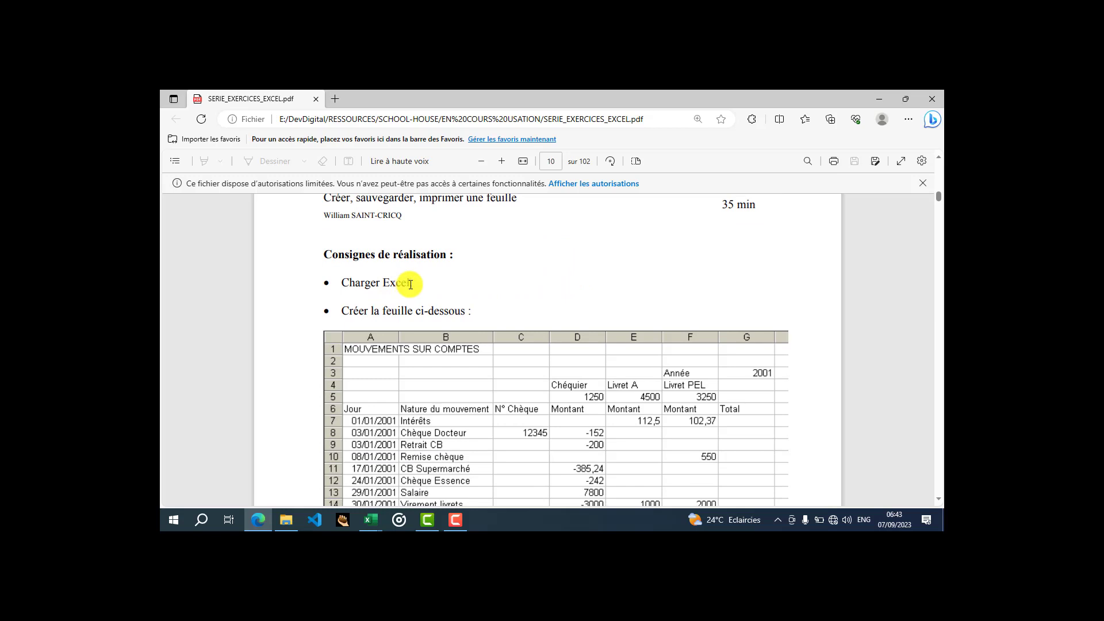
pyautogui.click(202, 521)
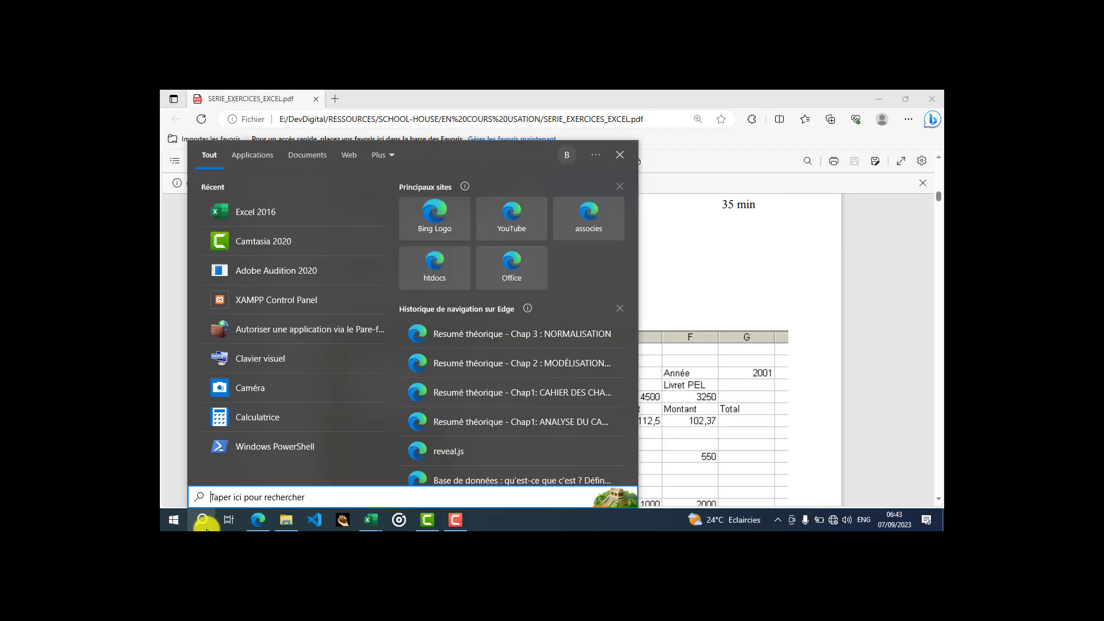
pyautogui.click(267, 213)
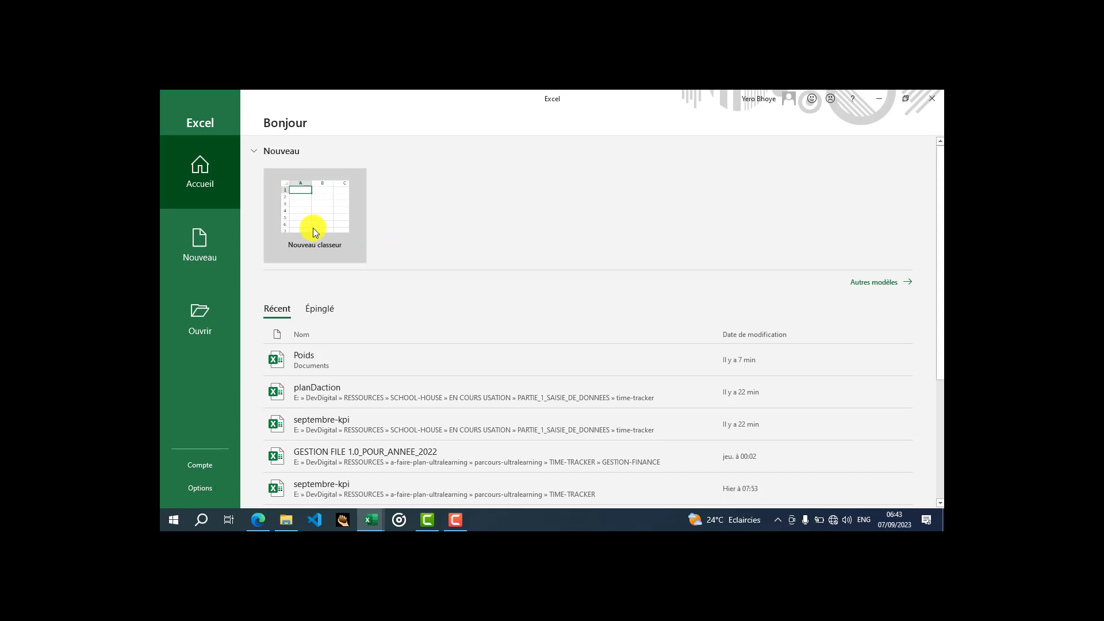
pyautogui.click(315, 232)
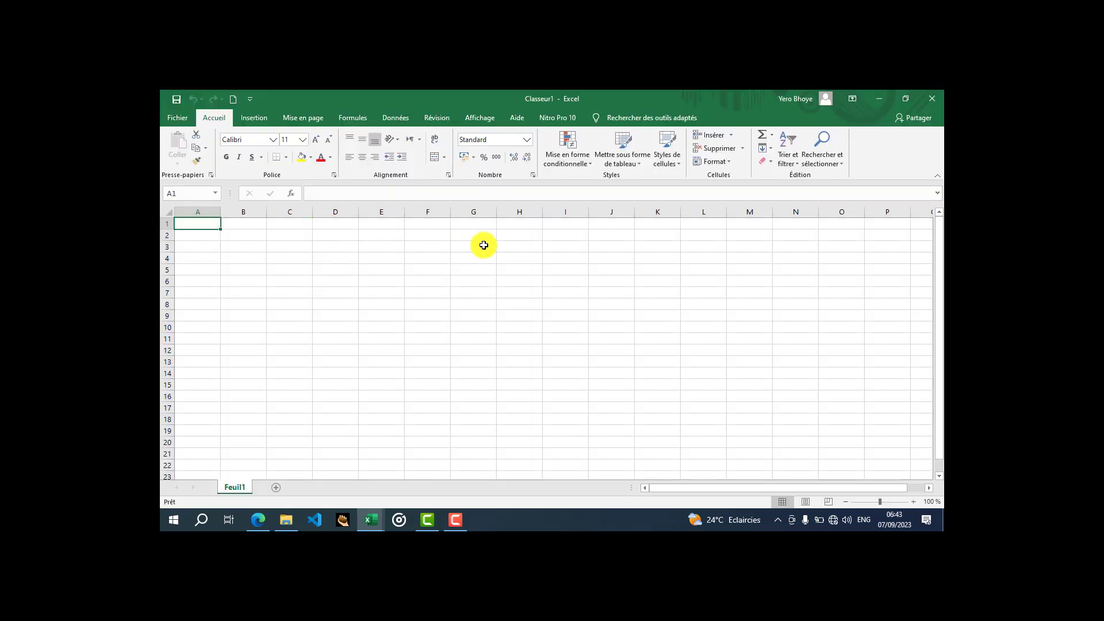
# Arrange the new workbook and the SERIE_EXERCICES_EXCEL.pdf window side by side, with the exercise table in view.
pyautogui.click(906, 99)
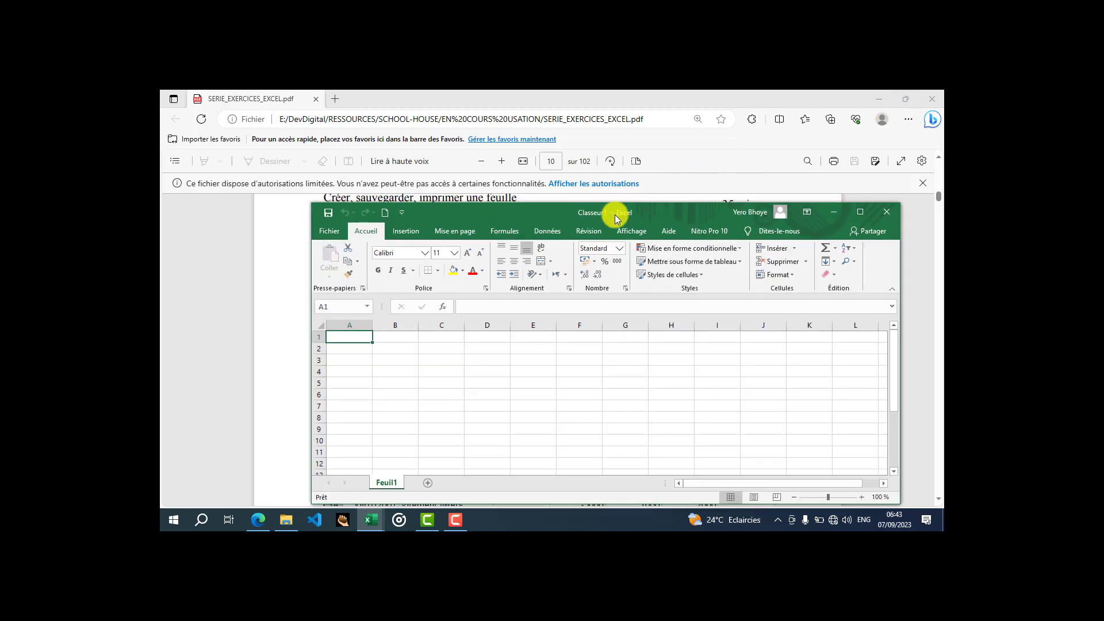
pyautogui.moveTo(585, 219); pyautogui.dragTo(943, 213)
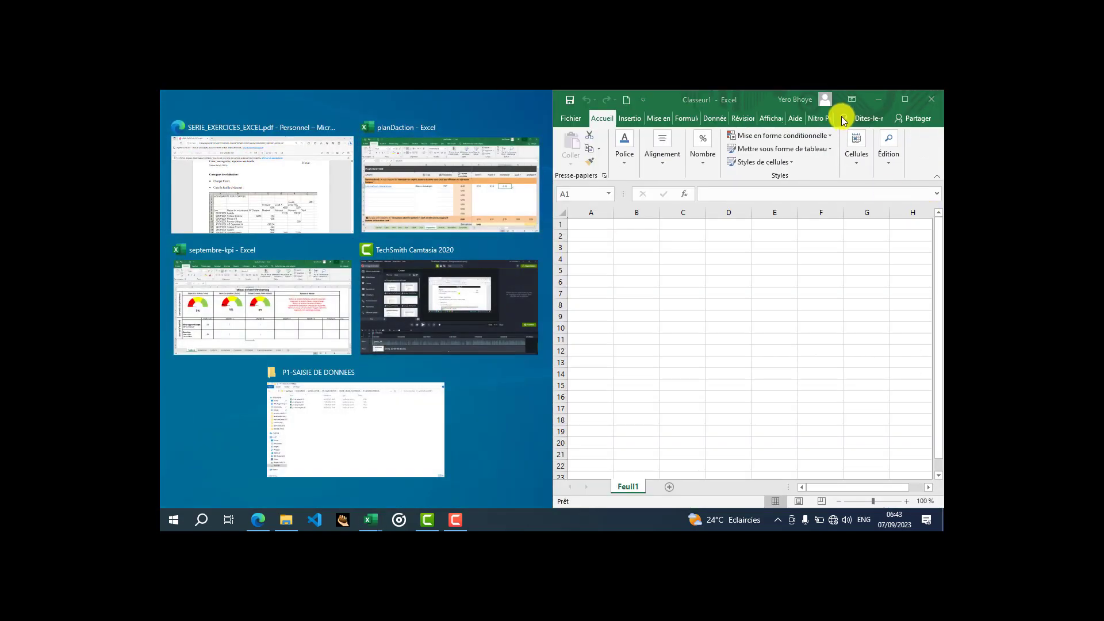
pyautogui.click(233, 195)
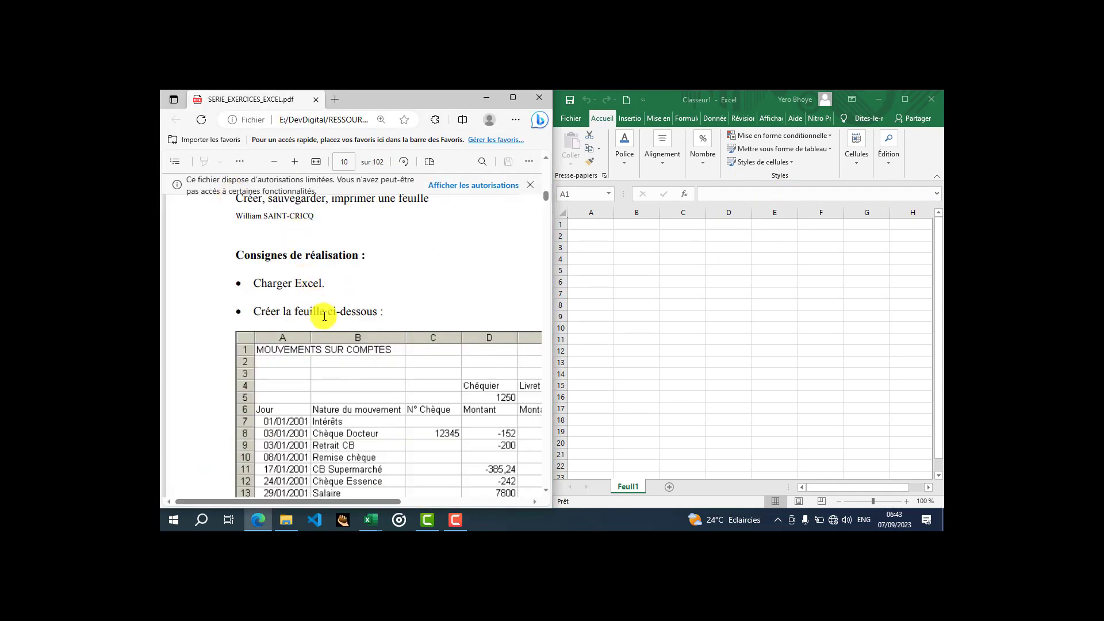
pyautogui.scroll(-1, 326, 332)
pyautogui.moveTo(333, 502); pyautogui.dragTo(374, 502)
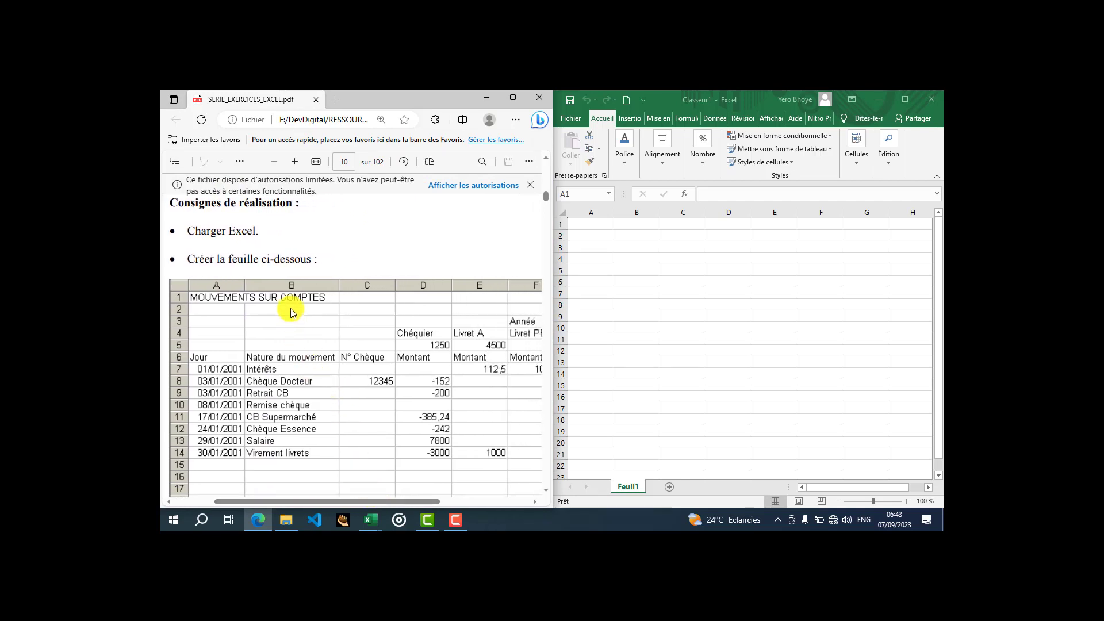
pyautogui.scroll(-1, 291, 308)
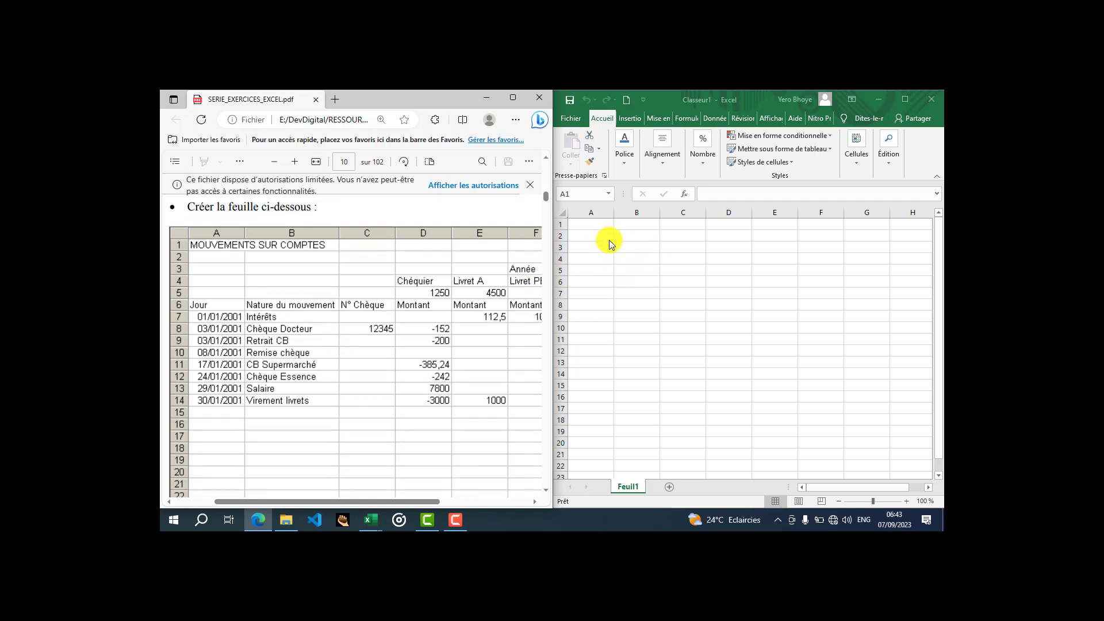
# Enter the title MOUVEMENTS SUR COMPTES in cell A1 of the new worksheet.
pyautogui.click(595, 224)
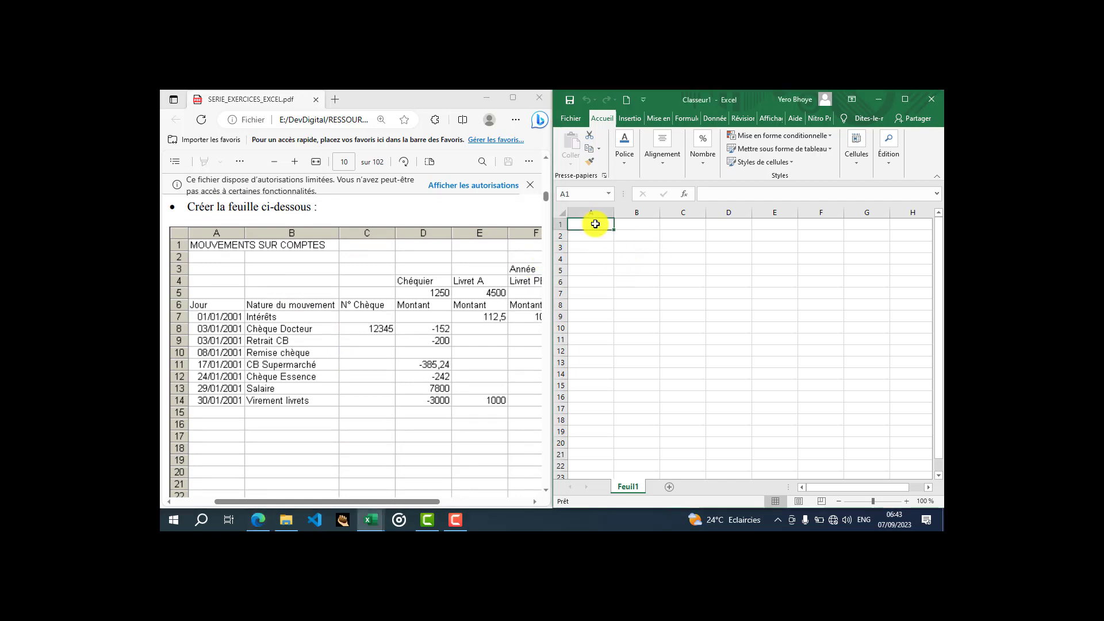
pyautogui.write('M')
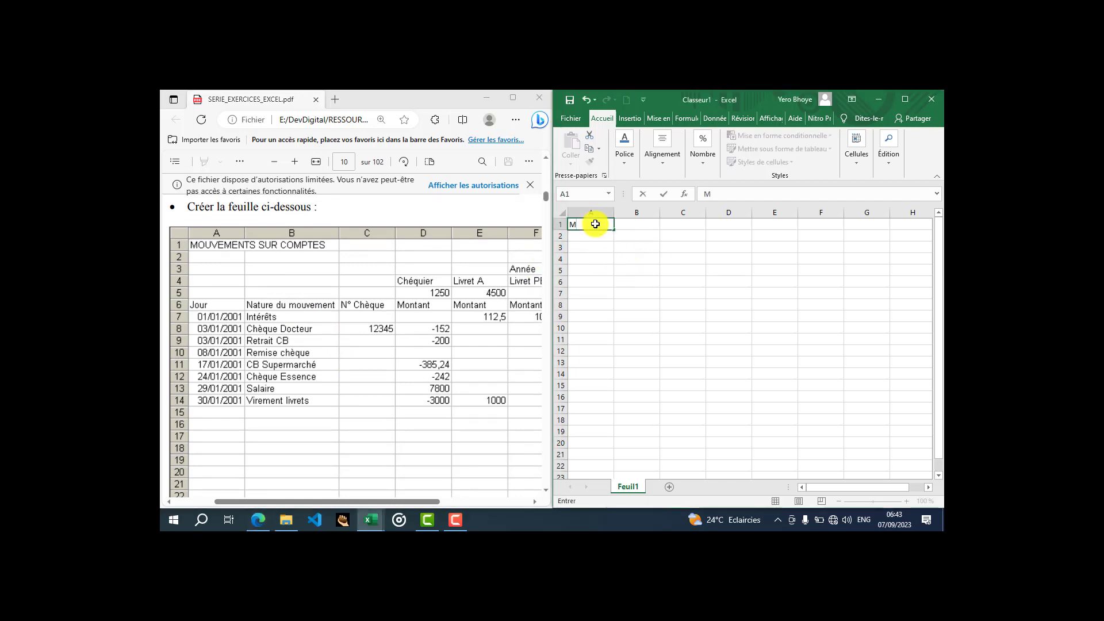
pyautogui.write('OUVEMENTS SUR CO')
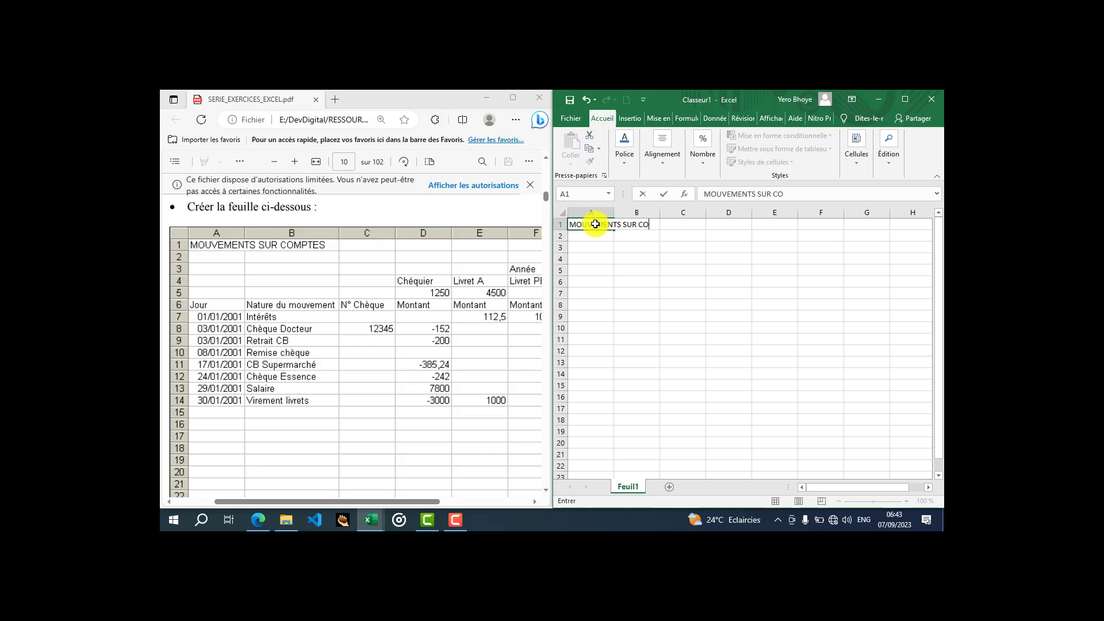
pyautogui.write('MPTES')
pyautogui.press('Return')
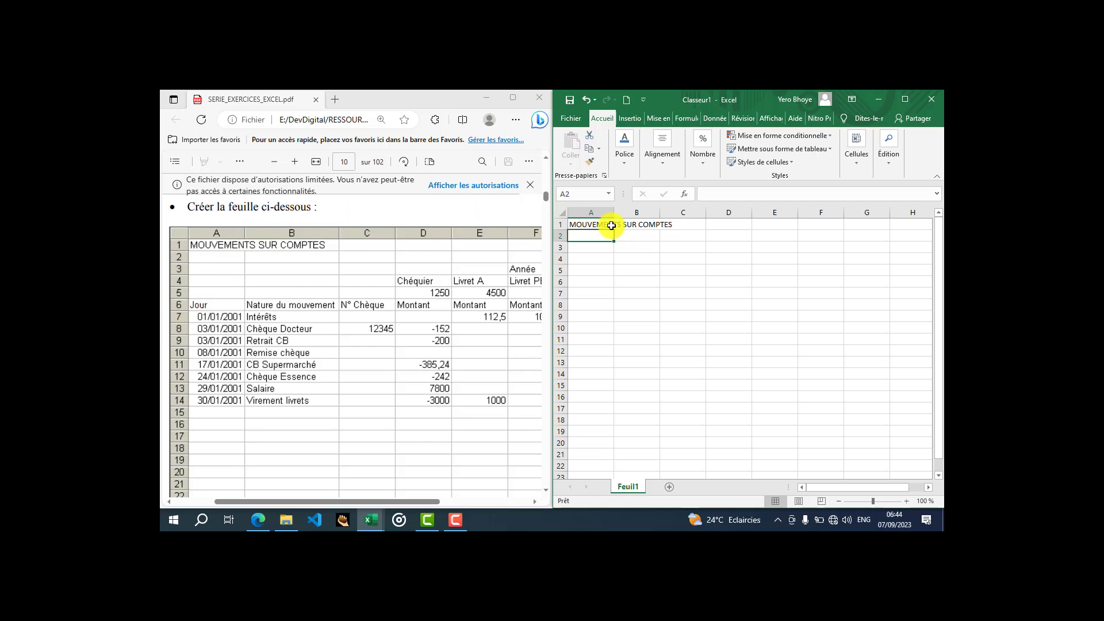
# Select the range A6:G6 for the table headings, checking the exercise table for the last heading column.
pyautogui.click(577, 284)
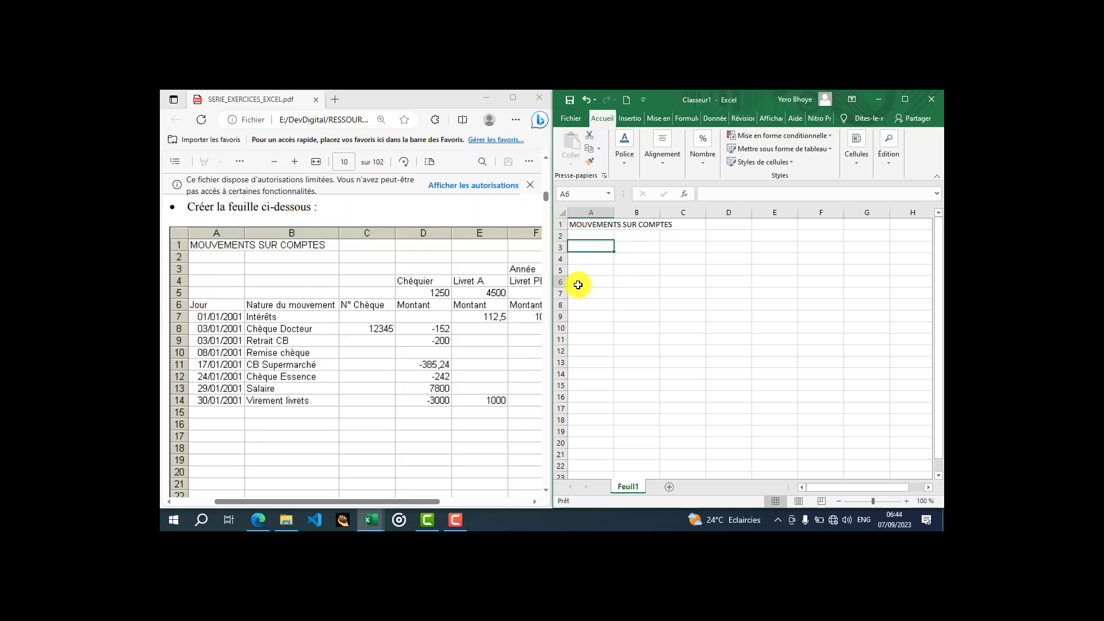
pyautogui.hotkey('shift', 'Right')
pyautogui.hotkey('shift', 'Right')
pyautogui.hotkey('shift', 'Right')
pyautogui.hotkey('shift', 'Right')
pyautogui.hotkey('shift', 'Right')
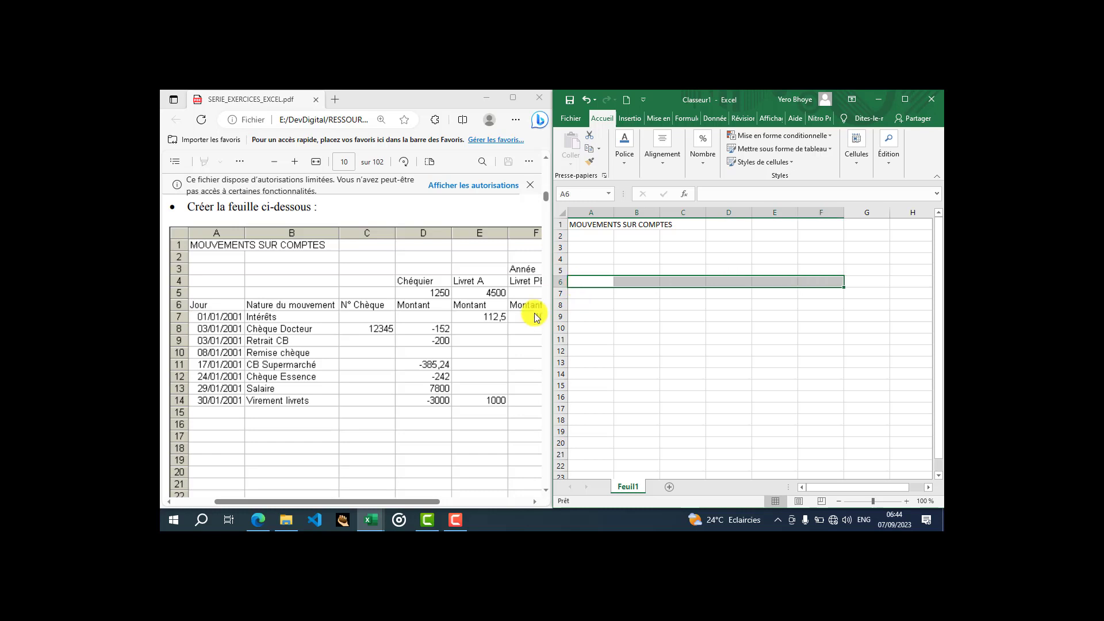
pyautogui.moveTo(419, 501); pyautogui.dragTo(486, 492)
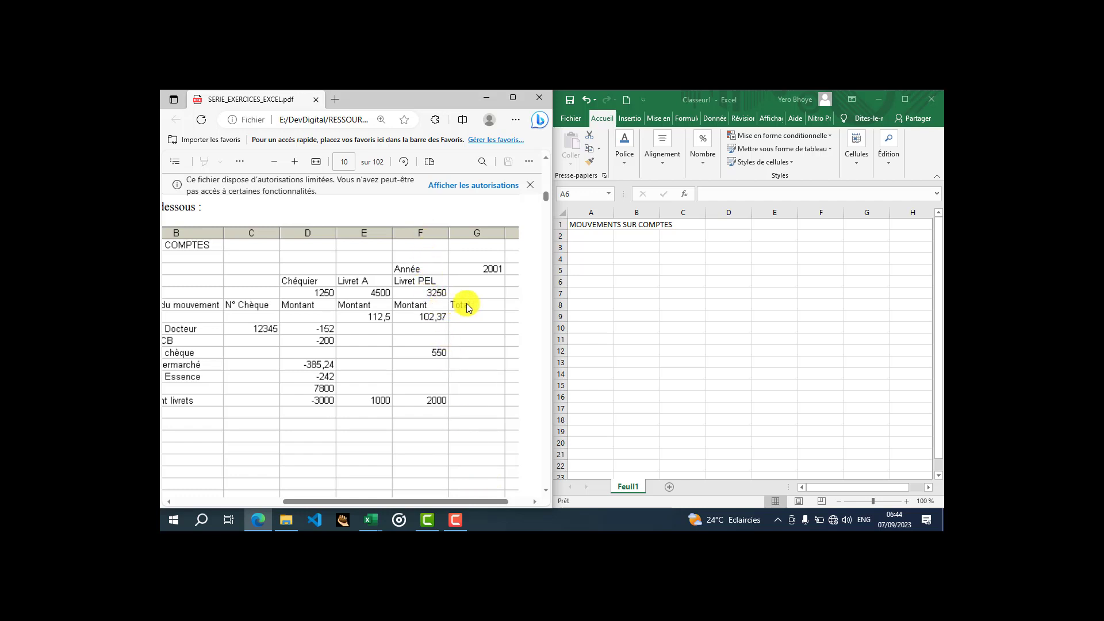
pyautogui.moveTo(489, 500); pyautogui.dragTo(423, 499)
pyautogui.hotkey('alt', 'Tab')
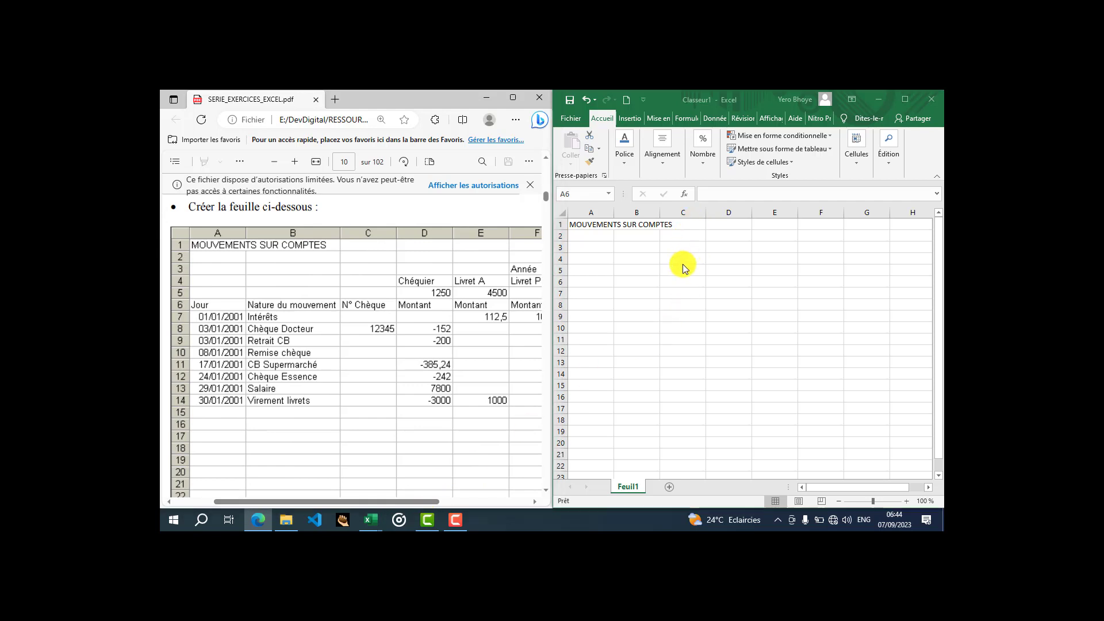
pyautogui.hotkey('shift', 'Right')
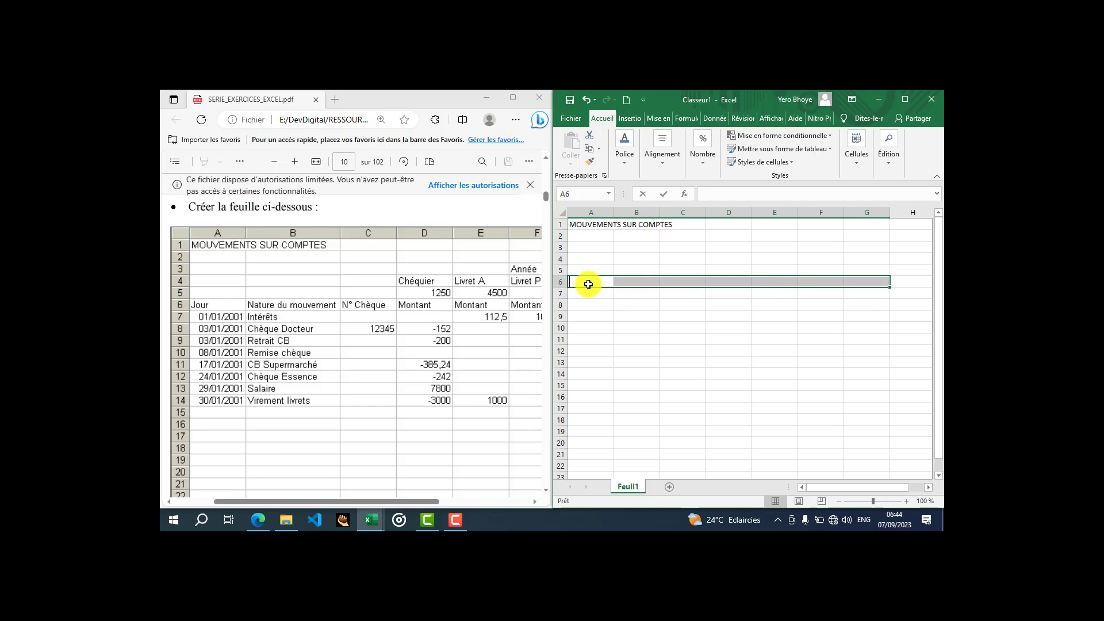
# Enter the headings Jour in A6 and Nature du mouvement in B6.
pyautogui.write('Jour')
pyautogui.press('Tab')
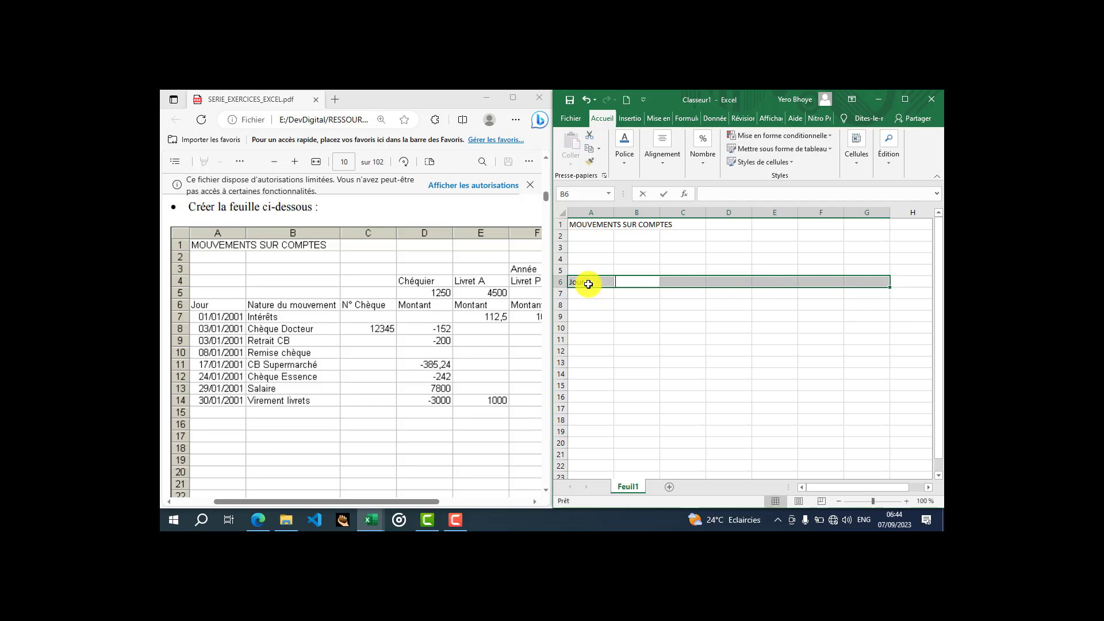
pyautogui.write('Nqt')
pyautogui.press('BackSpace')
pyautogui.press('BackSpace')
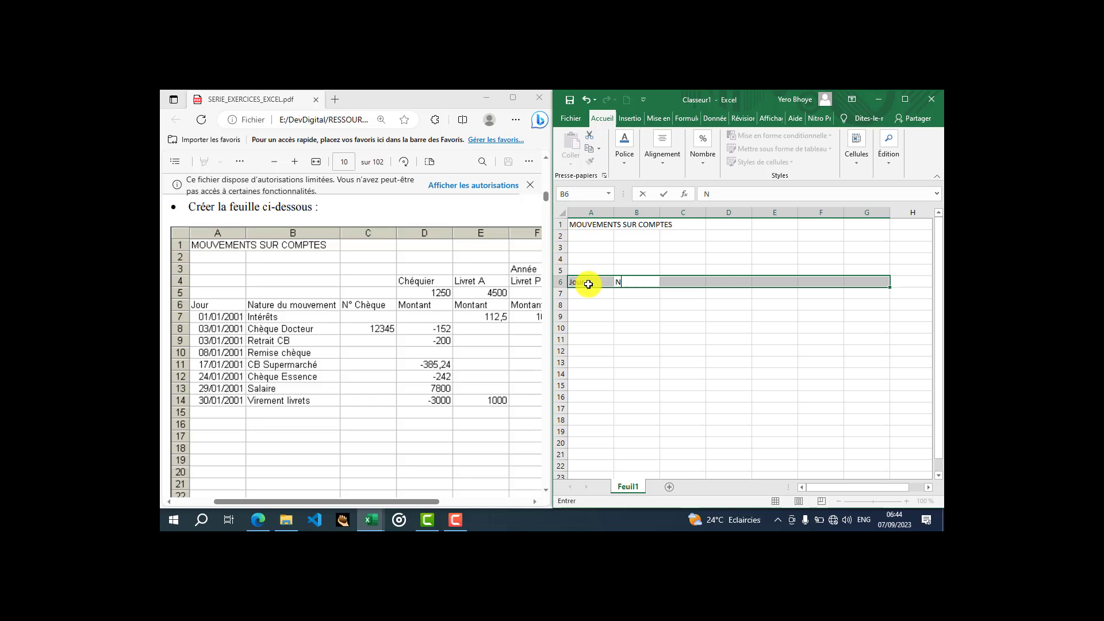
pyautogui.write('ature du mo')
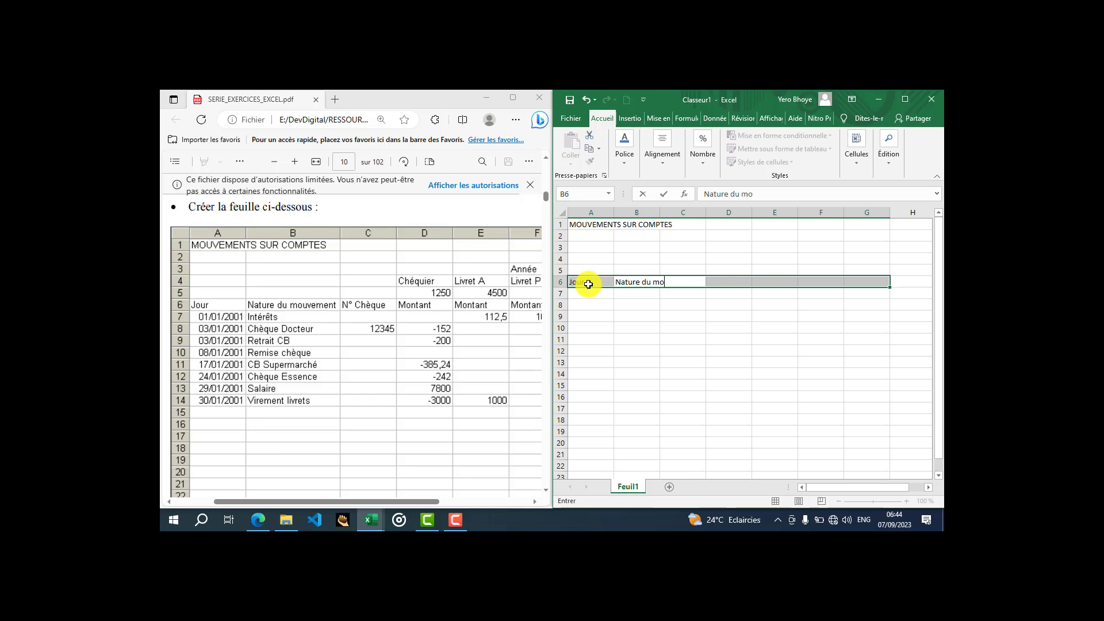
pyautogui.write('uvement')
pyautogui.press('Return')
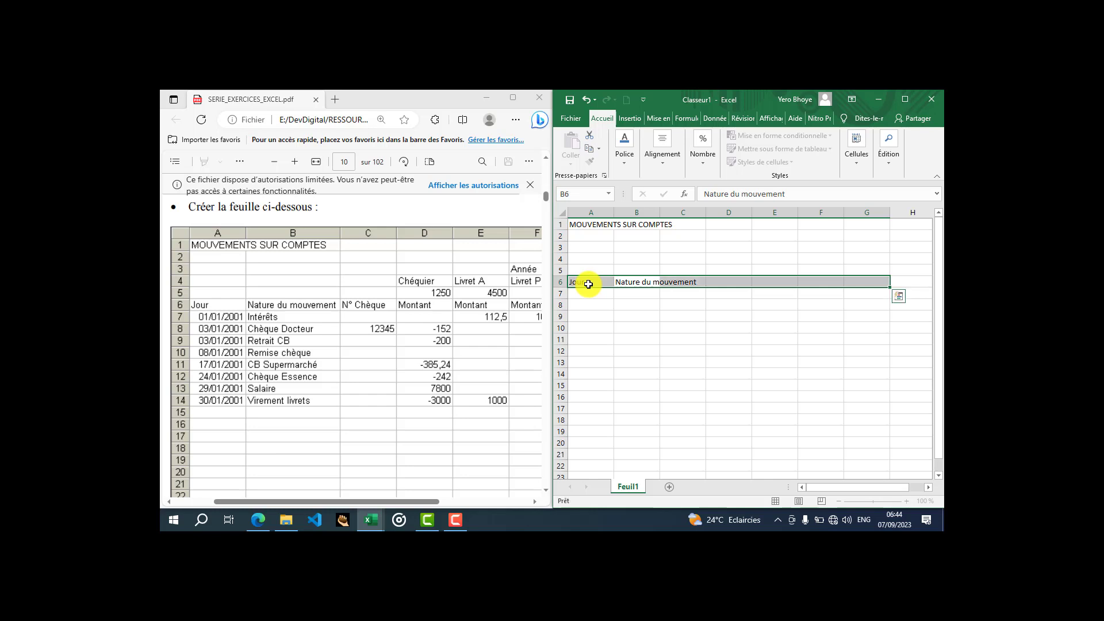
# Enter the heading N° Chèque in C6, switching the keyboard language as needed for the degree sign.
pyautogui.write('N')
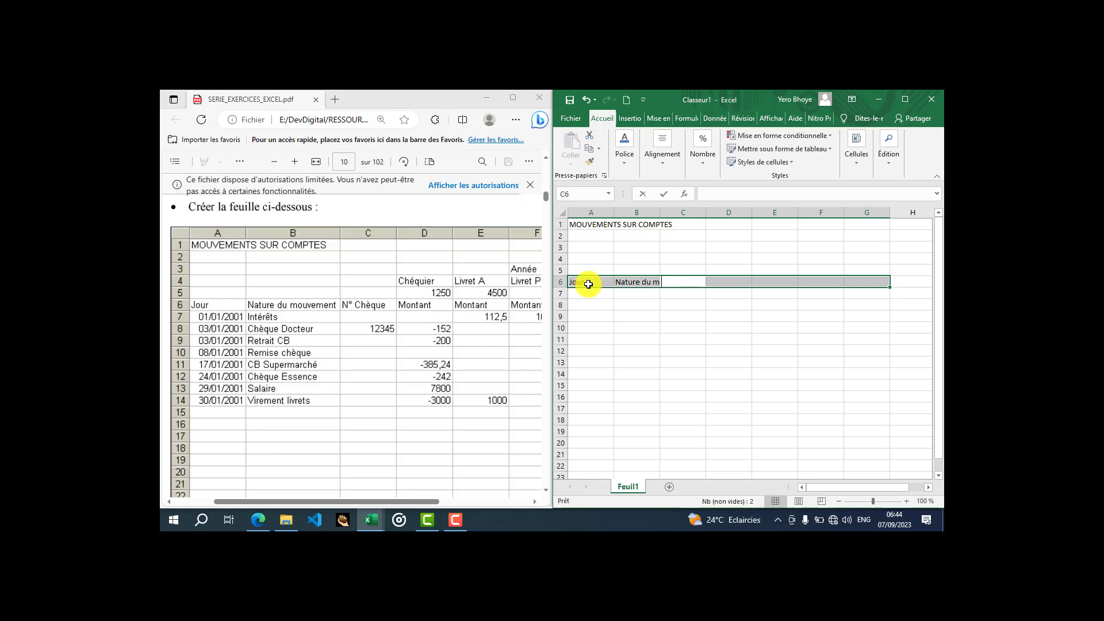
pyautogui.write('1')
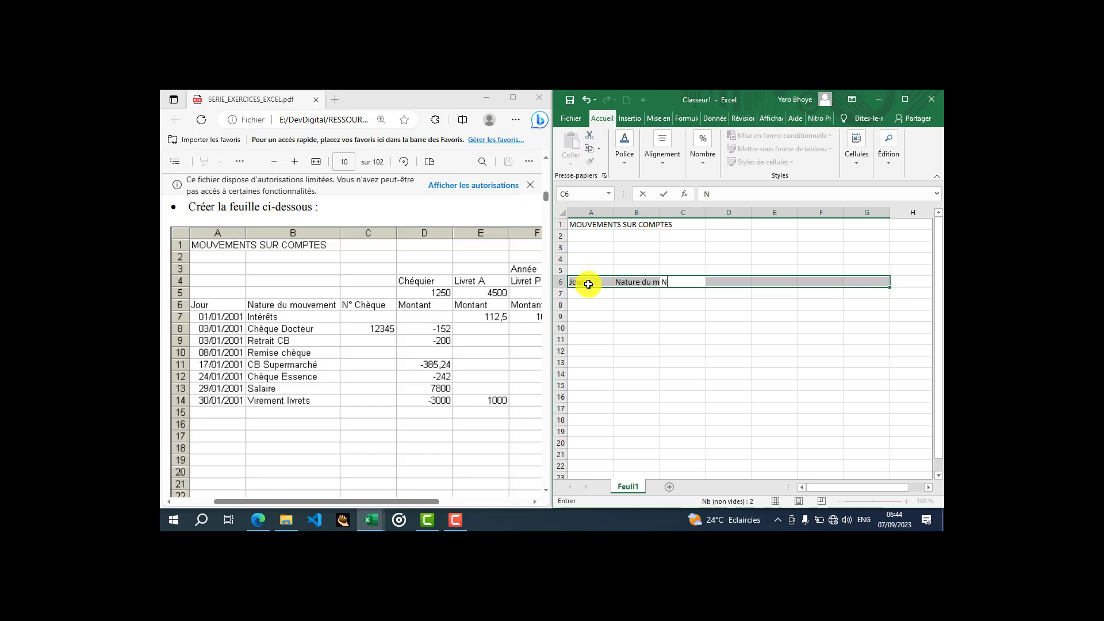
pyautogui.press('super+space')
pyautogui.write('0')
pyautogui.press('super+space')
pyautogui.press('BackSpace')
pyautogui.press('BackSpace')
pyautogui.write('Chèque')
pyautogui.press('Tab')
# Enter the heading Montant in D6.
pyautogui.write('M')
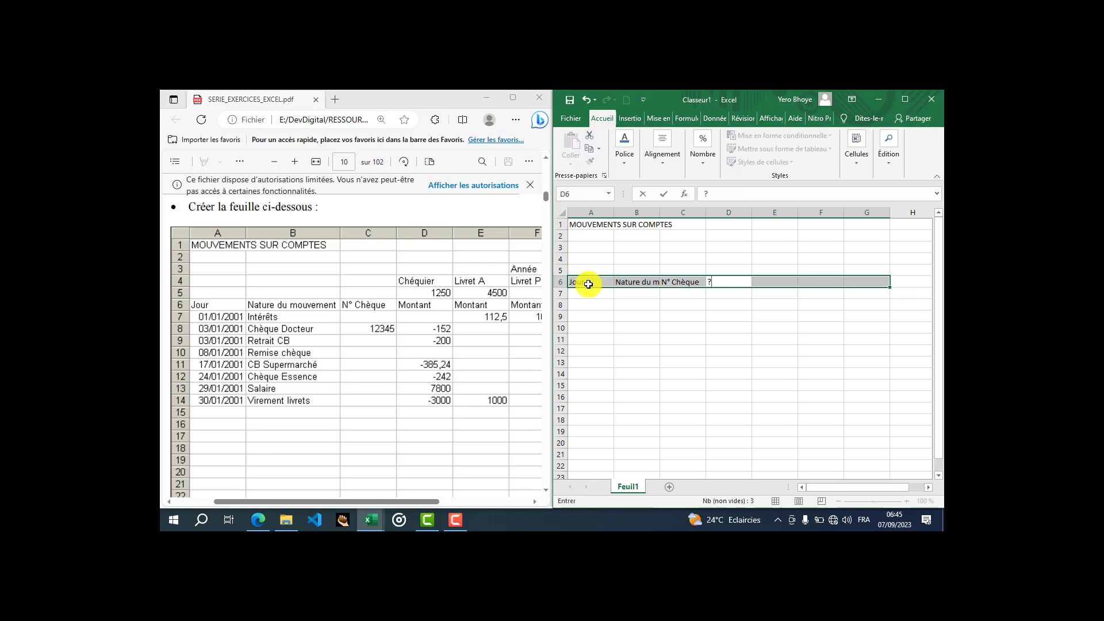
pyautogui.write('ontqn')
pyautogui.press('BackSpace')
pyautogui.press('BackSpace')
pyautogui.write('ant')
pyautogui.press('Tab')
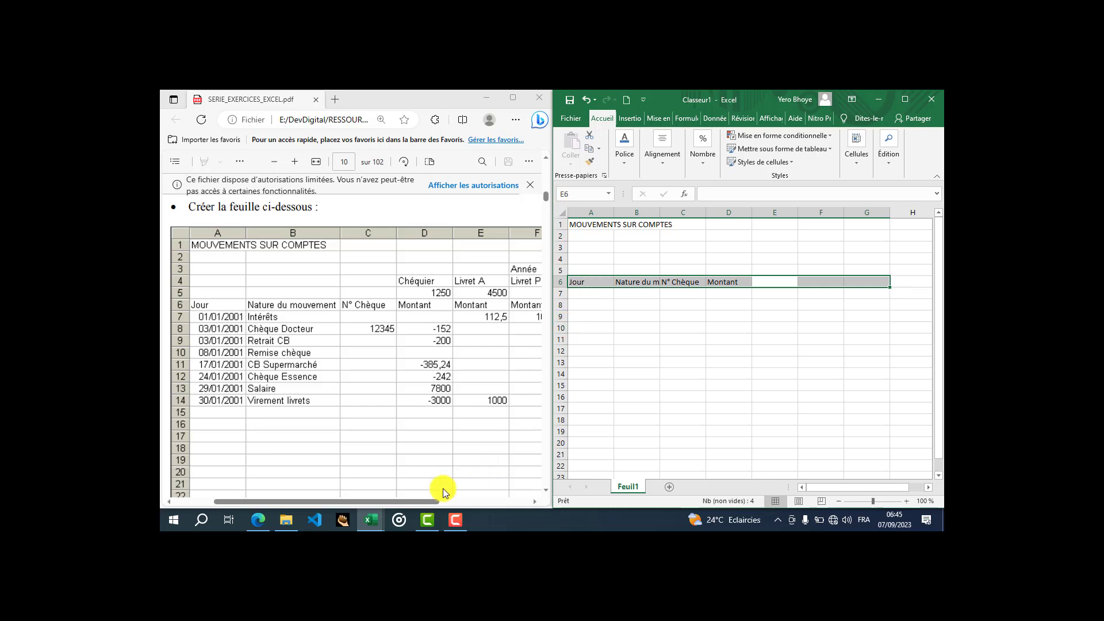
# Check the remaining headings in the exercise table and enter Montant in E6.
pyautogui.moveTo(397, 503); pyautogui.dragTo(476, 492)
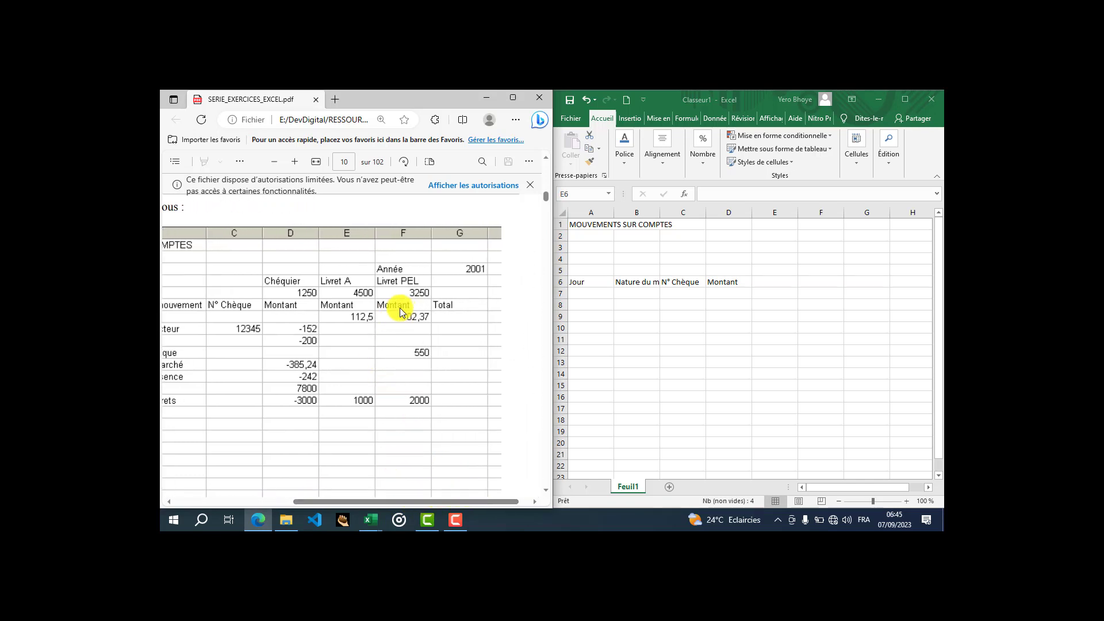
pyautogui.click(758, 281)
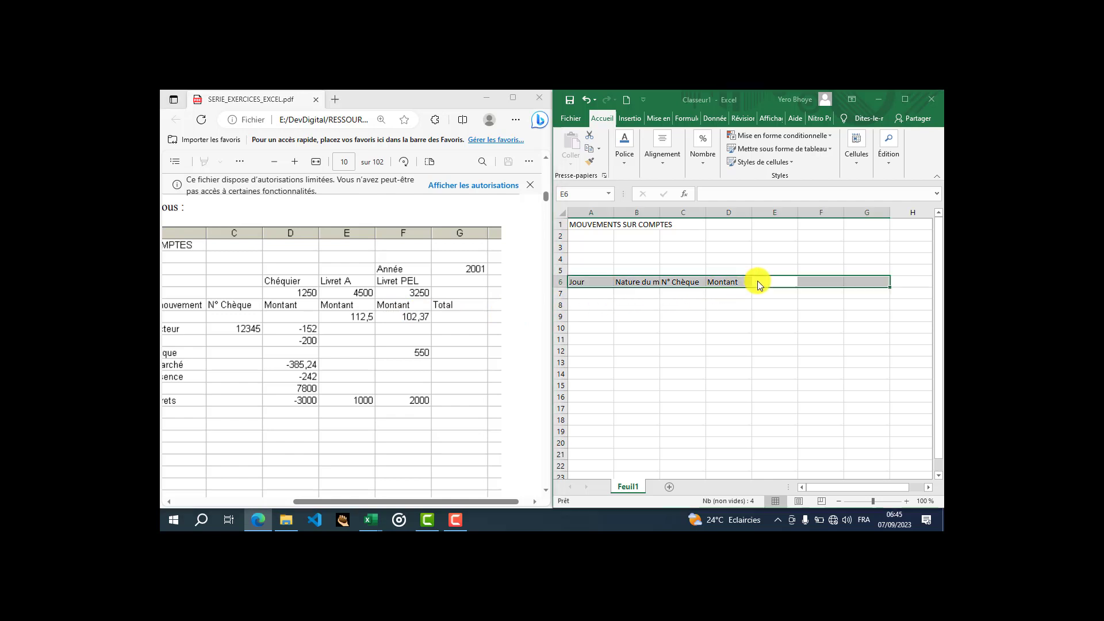
pyautogui.write('m')
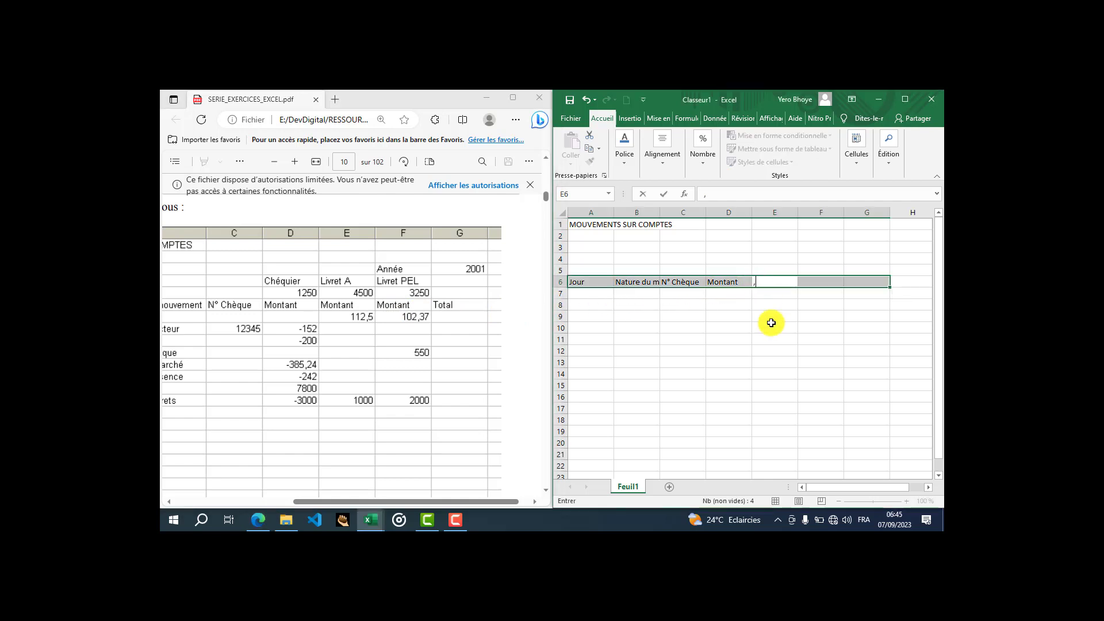
pyautogui.press('BackSpace')
pyautogui.write('Montqn')
pyautogui.press('BackSpace')
pyautogui.press('BackSpace')
pyautogui.write('ant')
pyautogui.press('Tab')
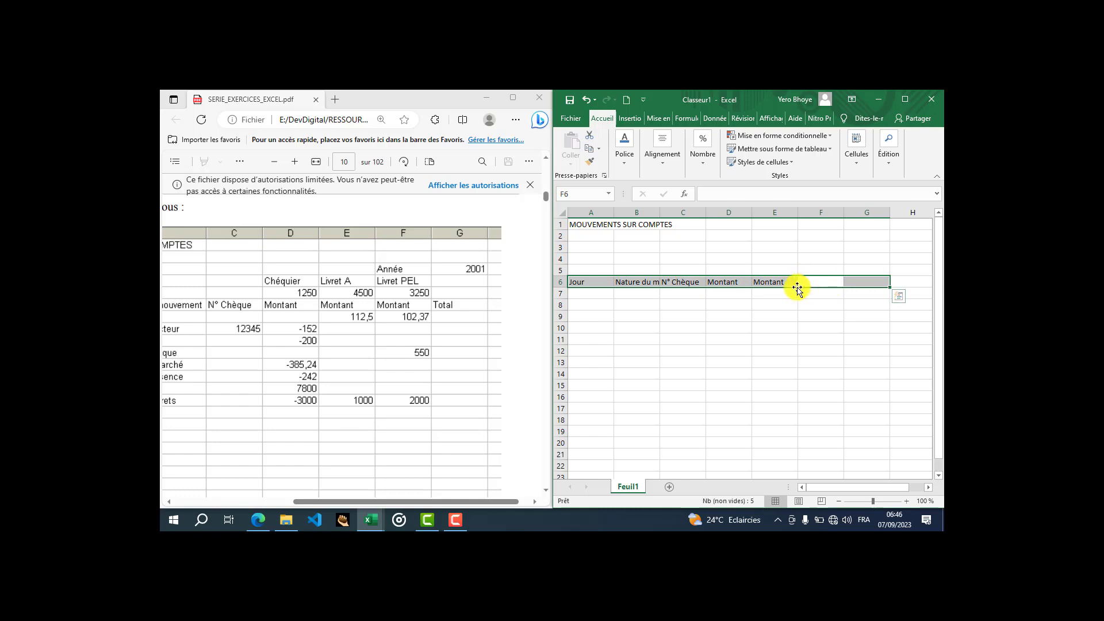
# Zoom out the exercise PDF until table columns A to G all fit, and return to the worksheet.
pyautogui.moveTo(797, 288); pyautogui.dragTo(739, 289)
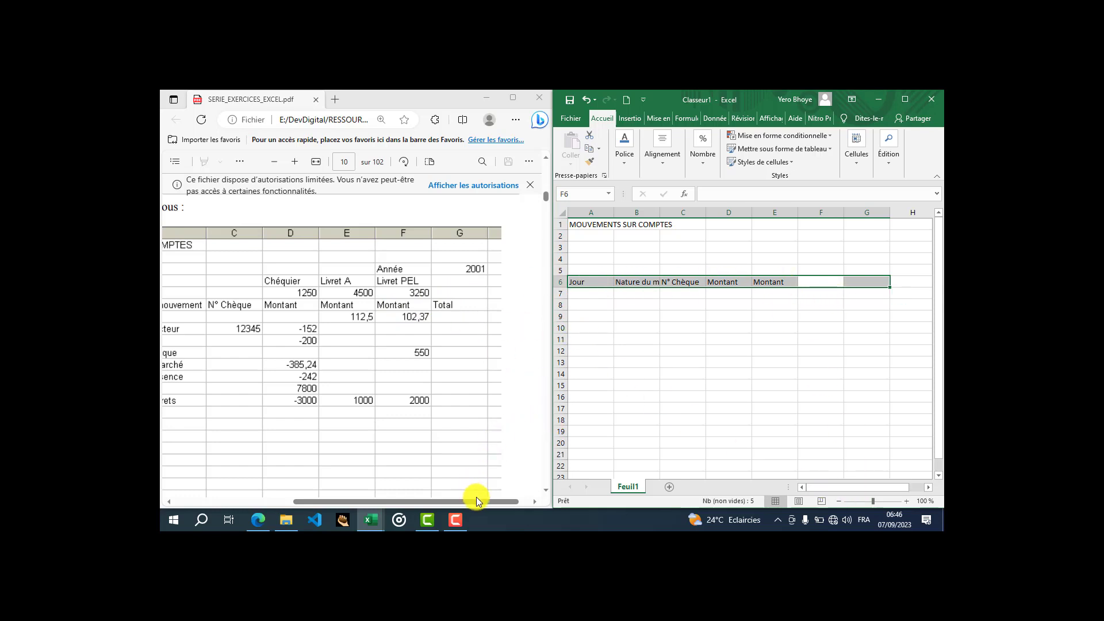
pyautogui.moveTo(476, 500); pyautogui.dragTo(461, 500)
pyautogui.scroll(-2, 399, 431)
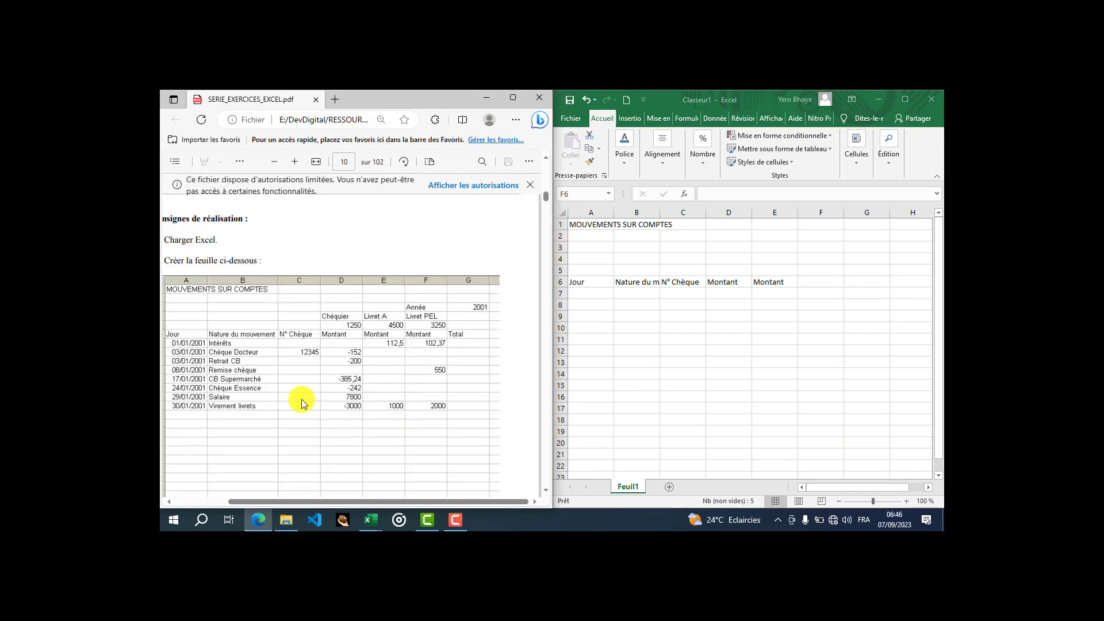
pyautogui.scroll(-2, 244, 377)
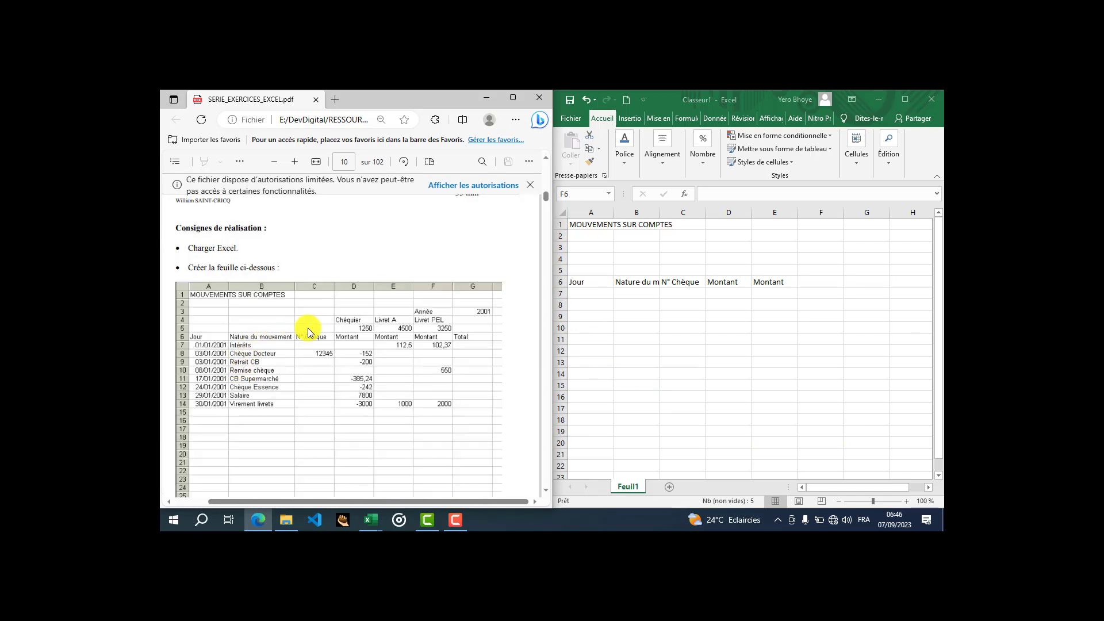
pyautogui.click(600, 281)
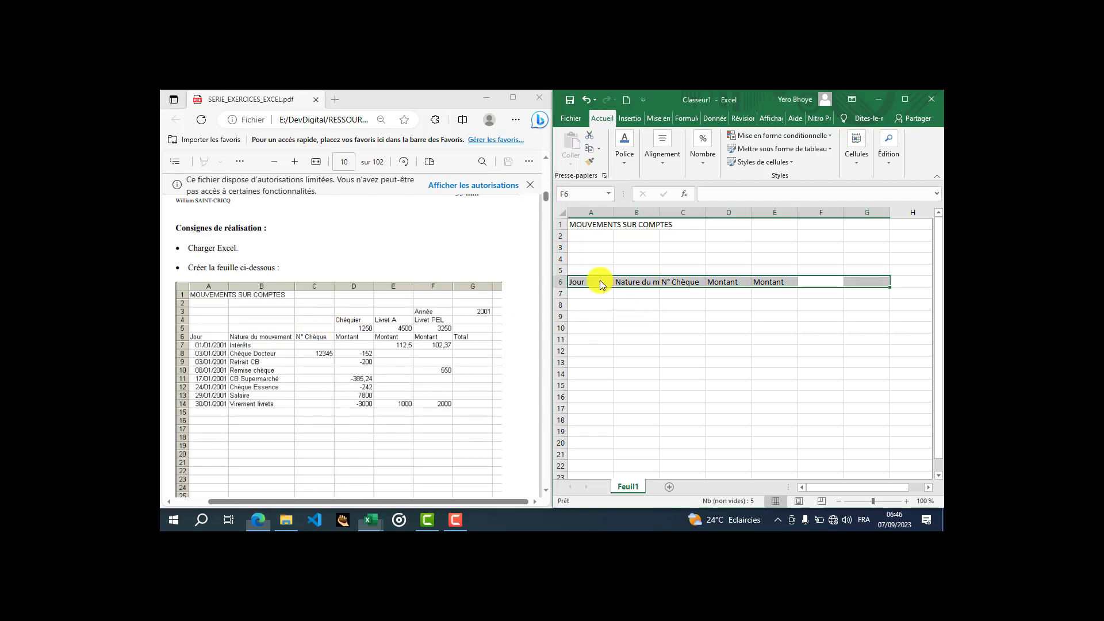
# Complete the heading row by entering Montant in F6 and Total in G6.
pyautogui.click(636, 281)
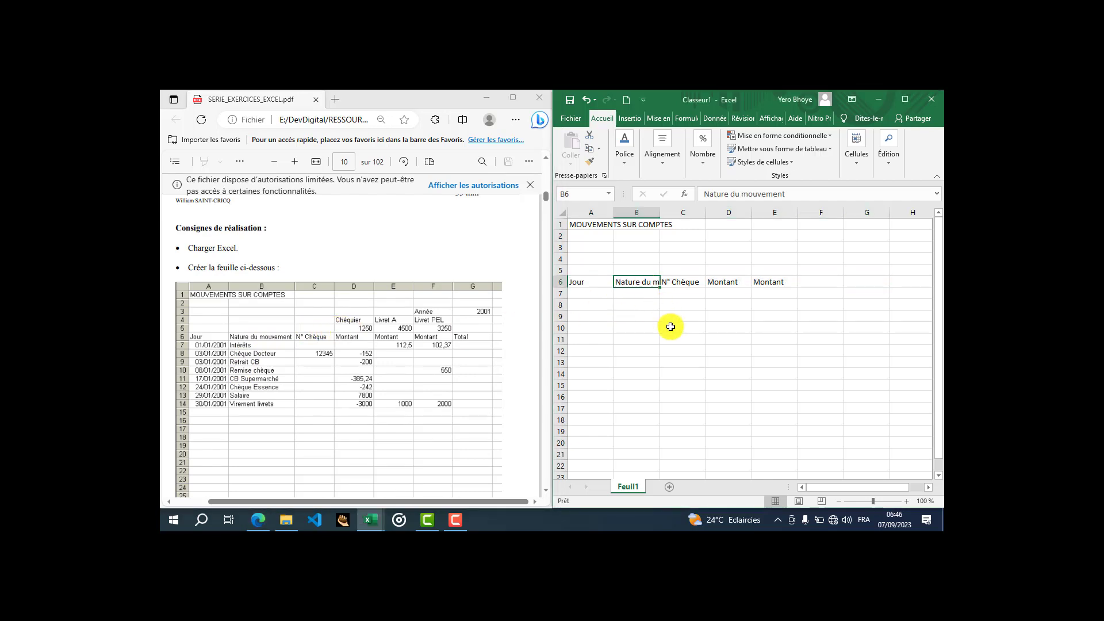
pyautogui.press('Right')
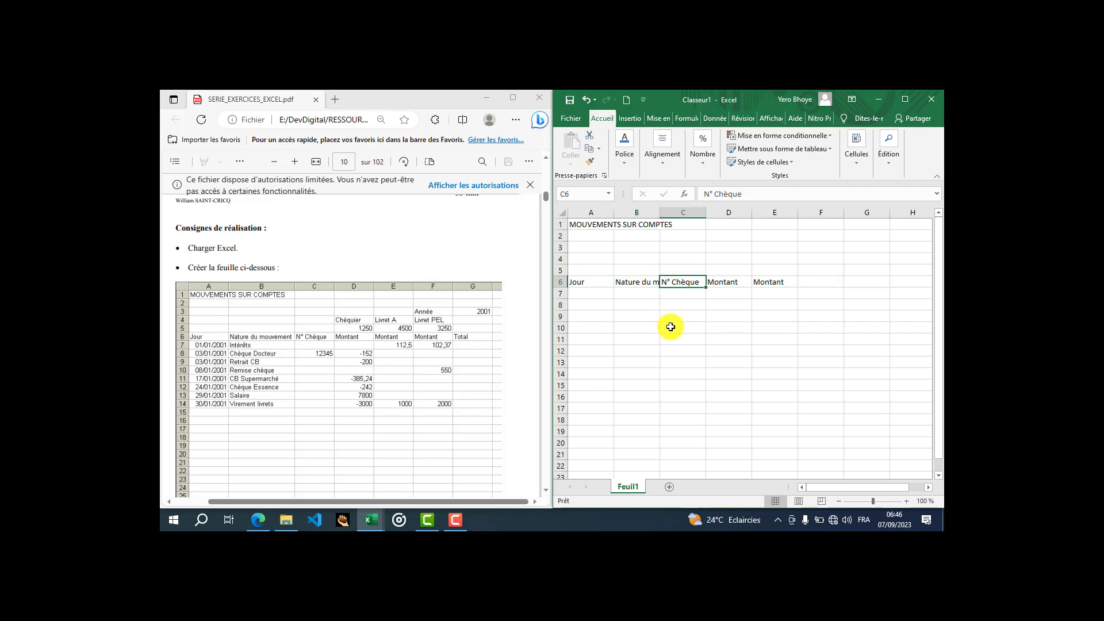
pyautogui.press('Right')
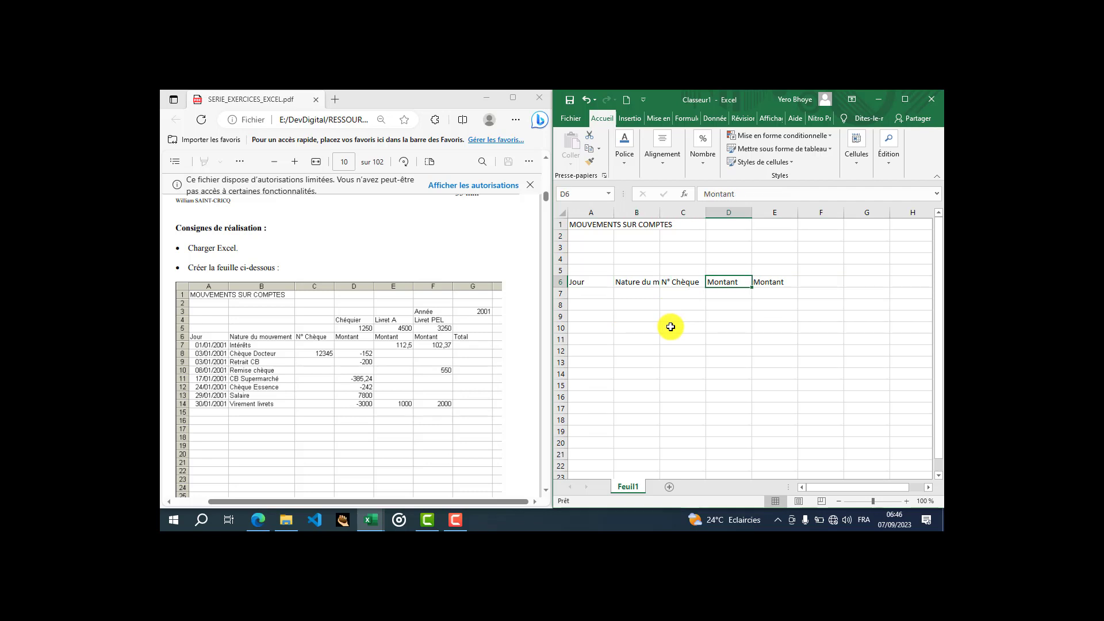
pyautogui.press('Right')
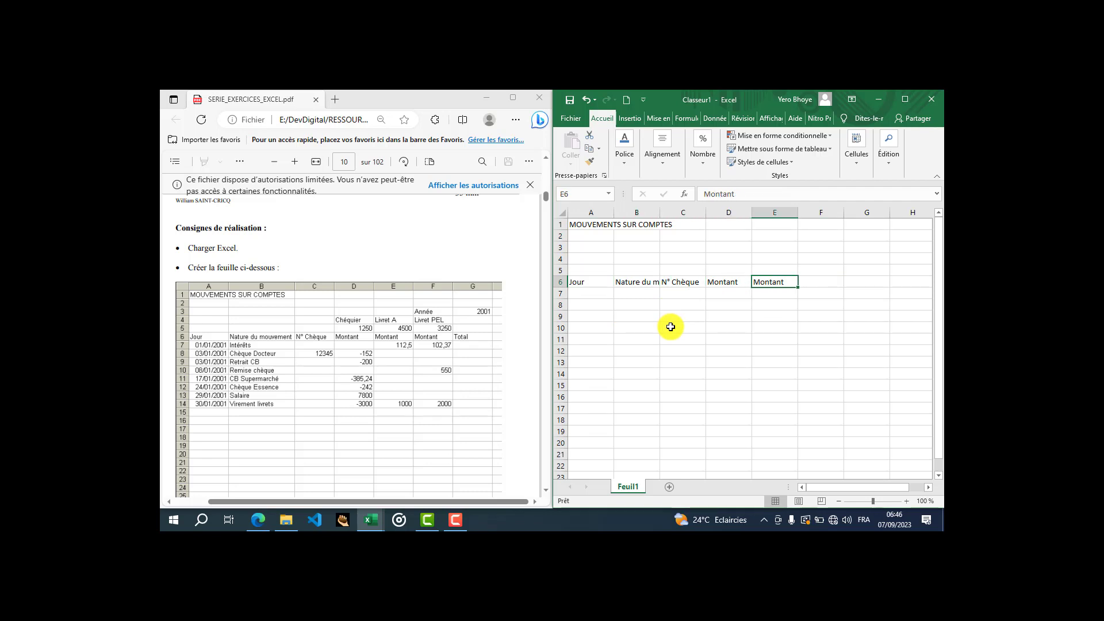
pyautogui.press('Right')
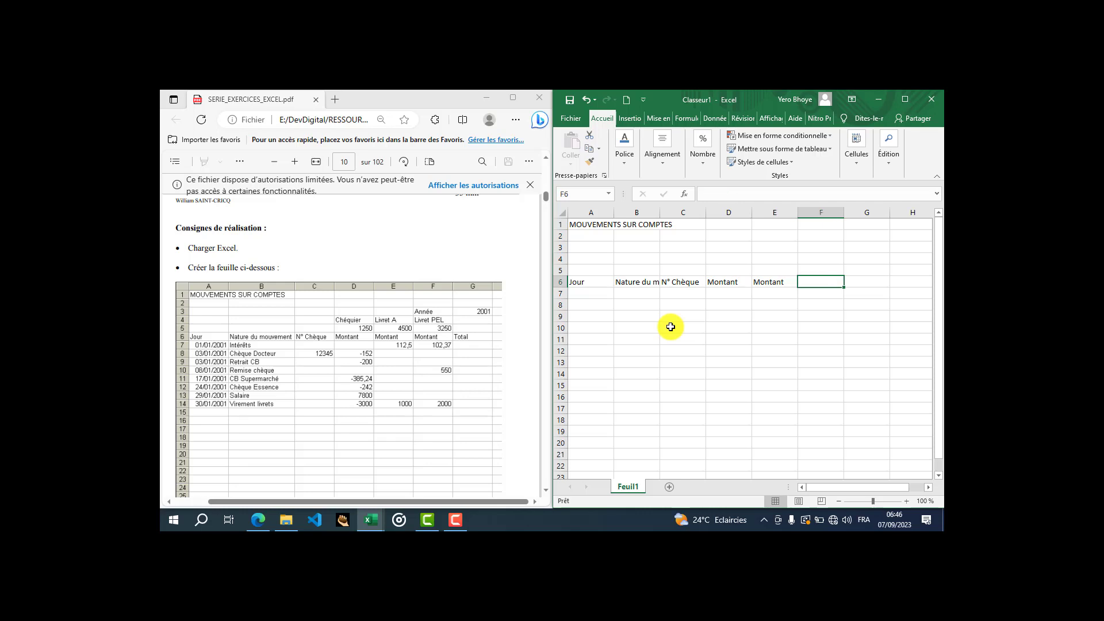
pyautogui.write('Mo')
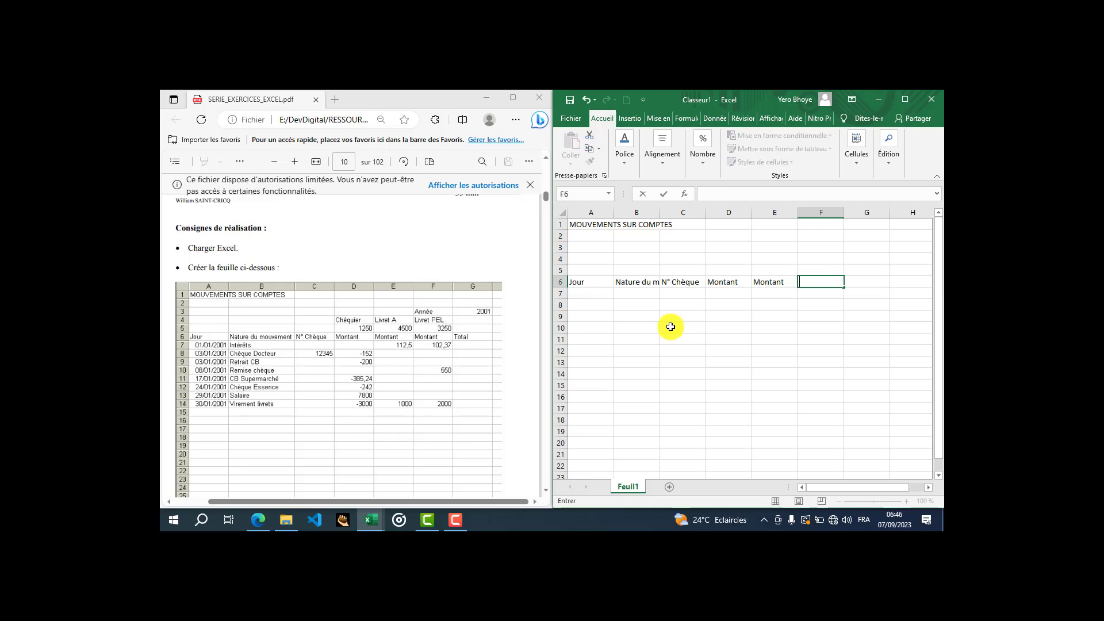
pyautogui.write('ntant')
pyautogui.press('Tab')
pyautogui.write('To')
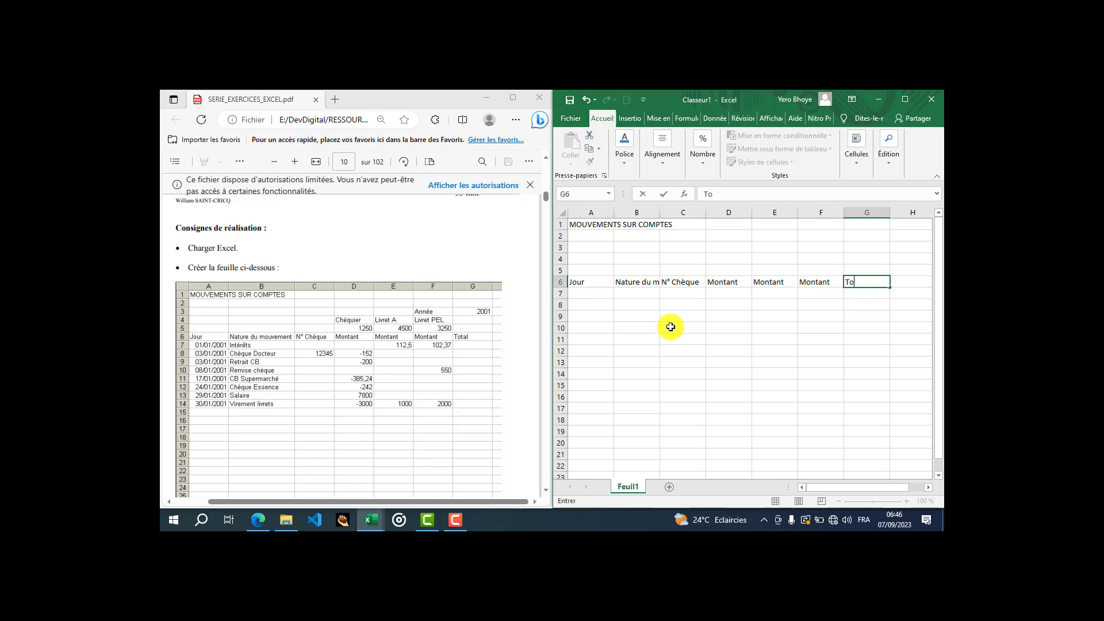
pyautogui.write('tal')
pyautogui.press('Return')
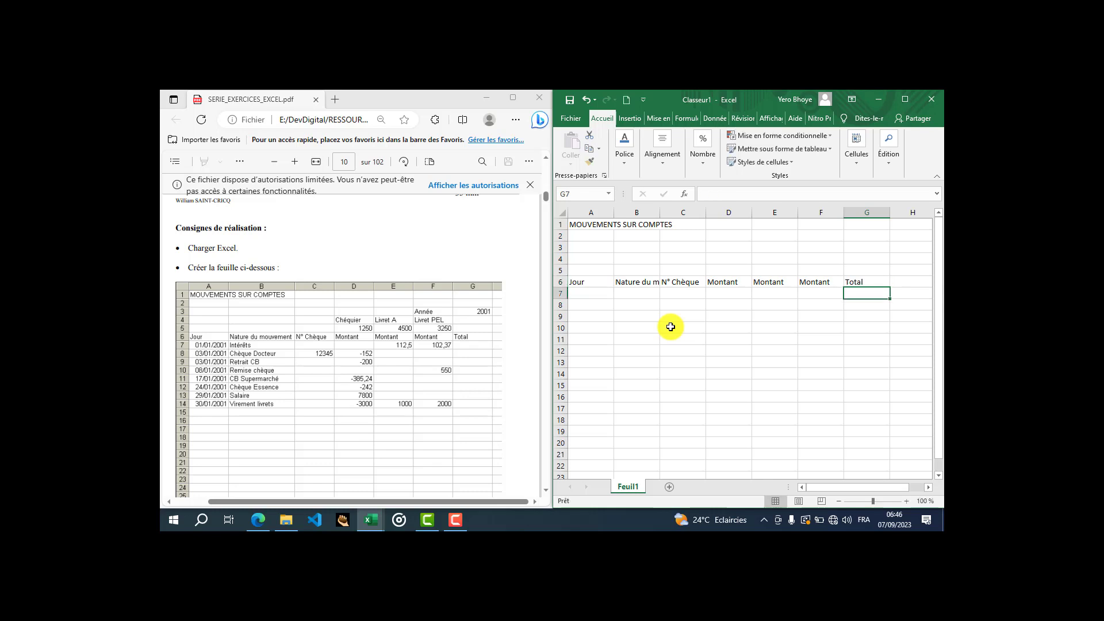
pyautogui.doubleClick(671, 283)
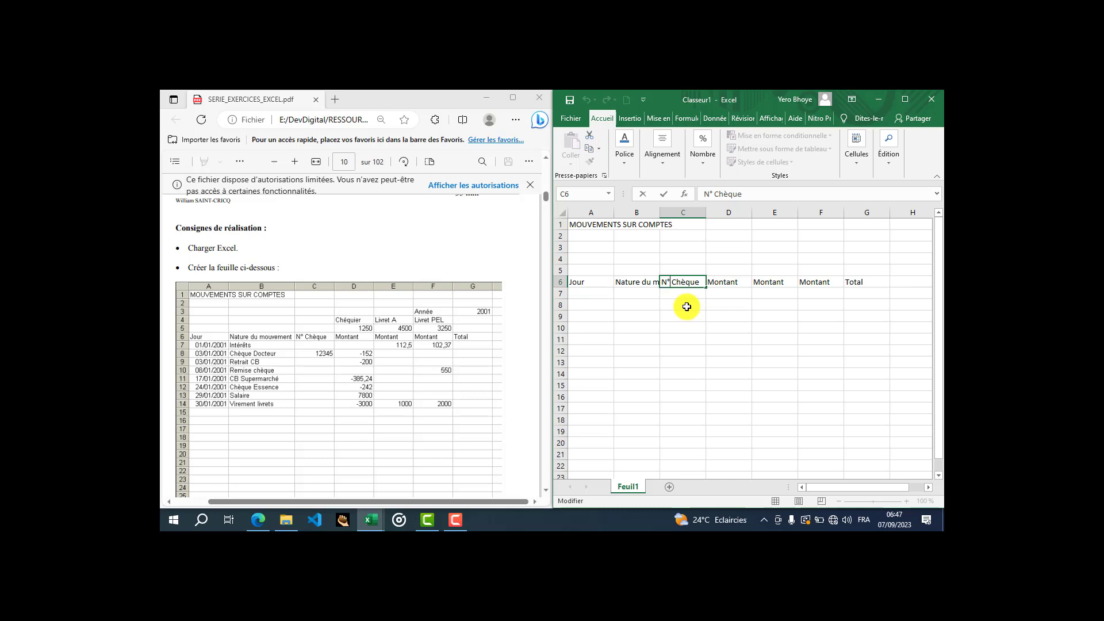
pyautogui.write('°')
pyautogui.press('BackSpace')
pyautogui.click(687, 307)
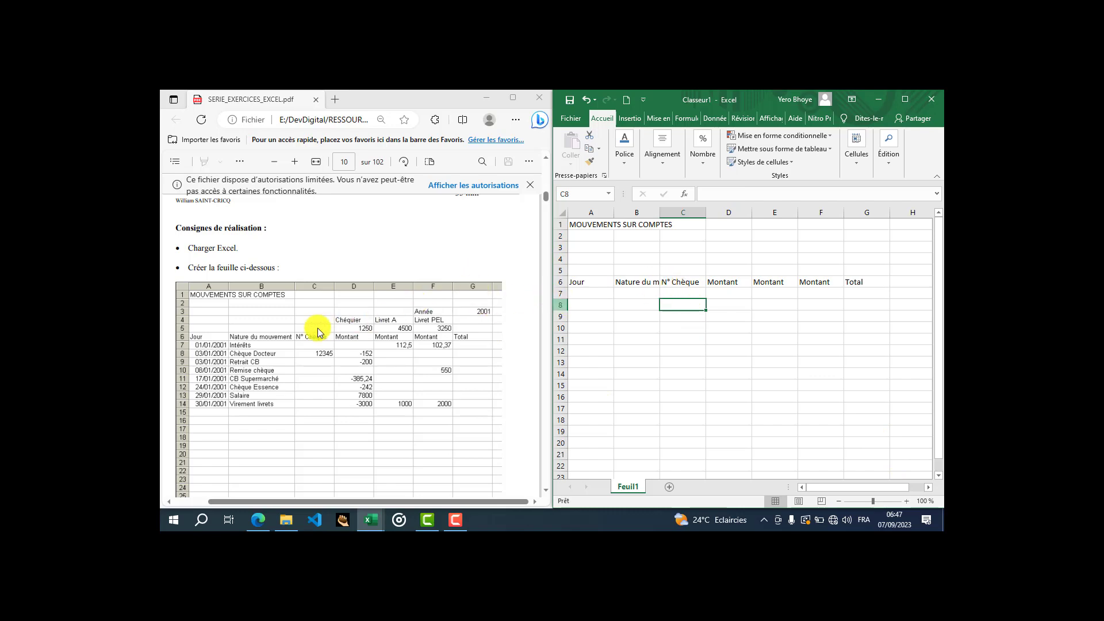
# Read the Jour column of the exercise table in the PDF and enter the date 01/01/2001 in A7.
pyautogui.scroll(2, 246, 375)
pyautogui.keyDown('ctrl'); pyautogui.scroll(2, 246, 374); pyautogui.keyUp('ctrl')
pyautogui.scroll(-1, 246, 375)
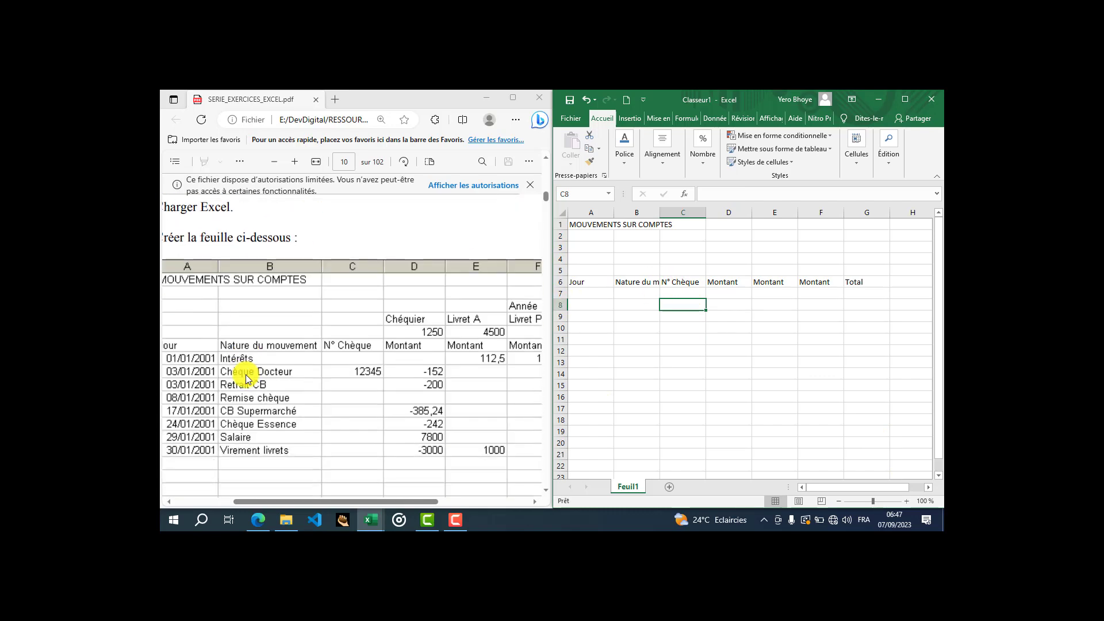
pyautogui.moveTo(326, 501); pyautogui.dragTo(300, 501)
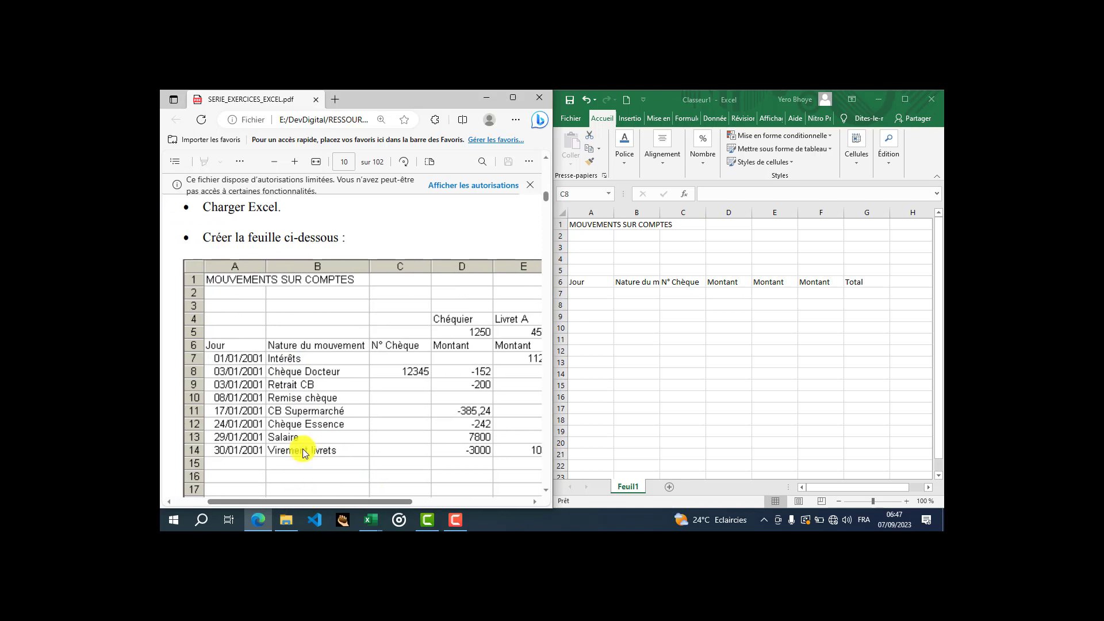
pyautogui.click(601, 289)
pyautogui.click(598, 295)
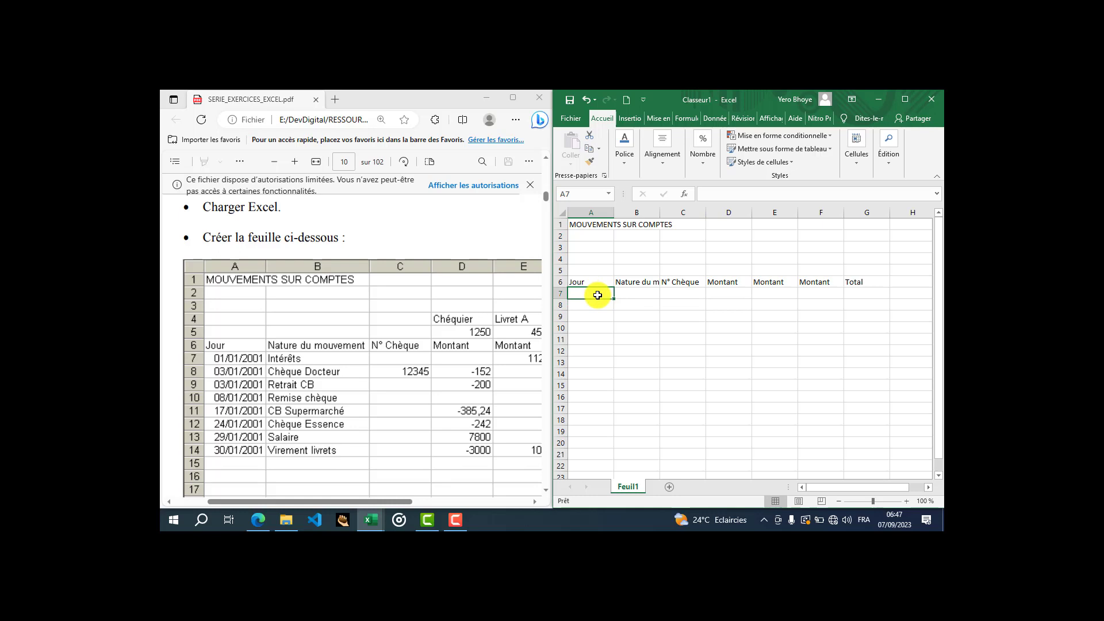
pyautogui.write('01§')
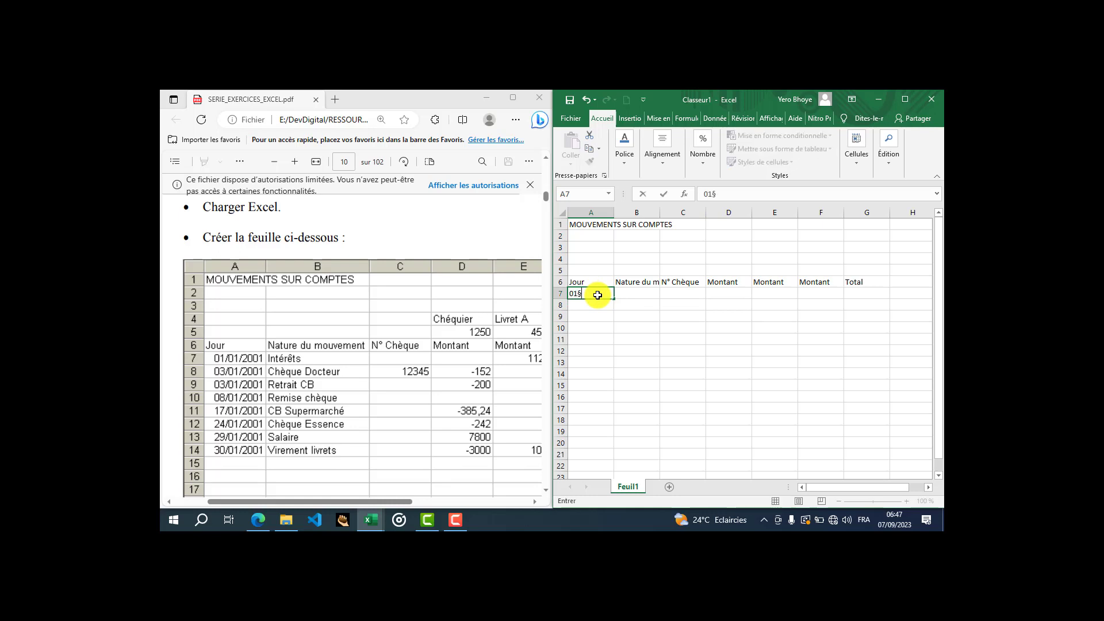
pyautogui.write('0')
pyautogui.press('BackSpace')
pyautogui.press('BackSpace')
pyautogui.write('/01/2001')
pyautogui.press('Return')
# Fill the date in A7 down to A14 as a daily series.
pyautogui.doubleClick(598, 295)
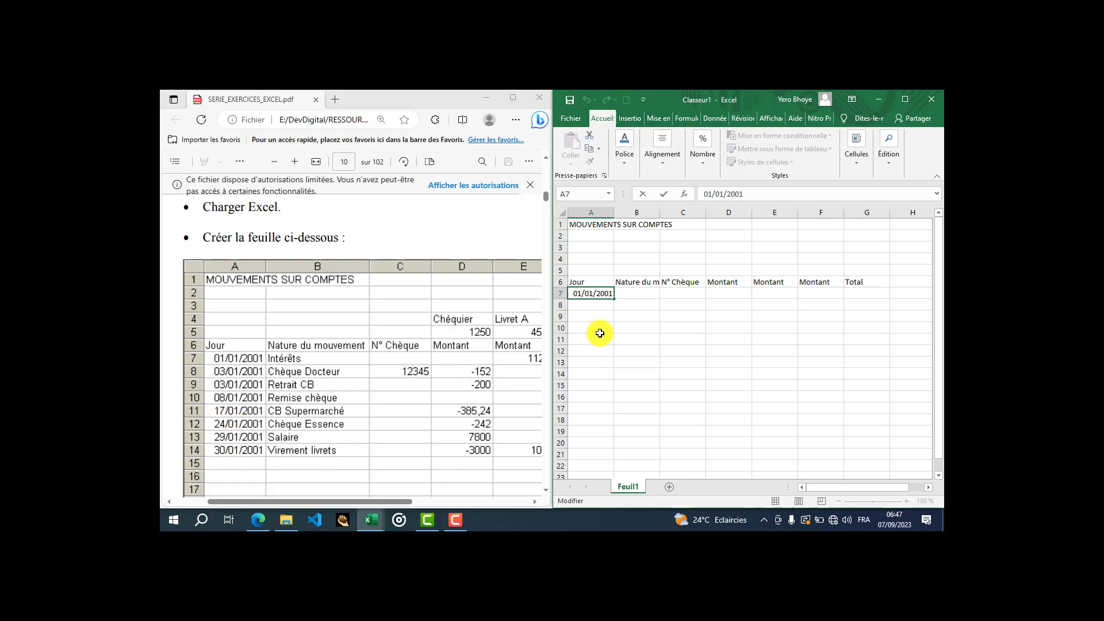
pyautogui.click(624, 323)
pyautogui.click(598, 293)
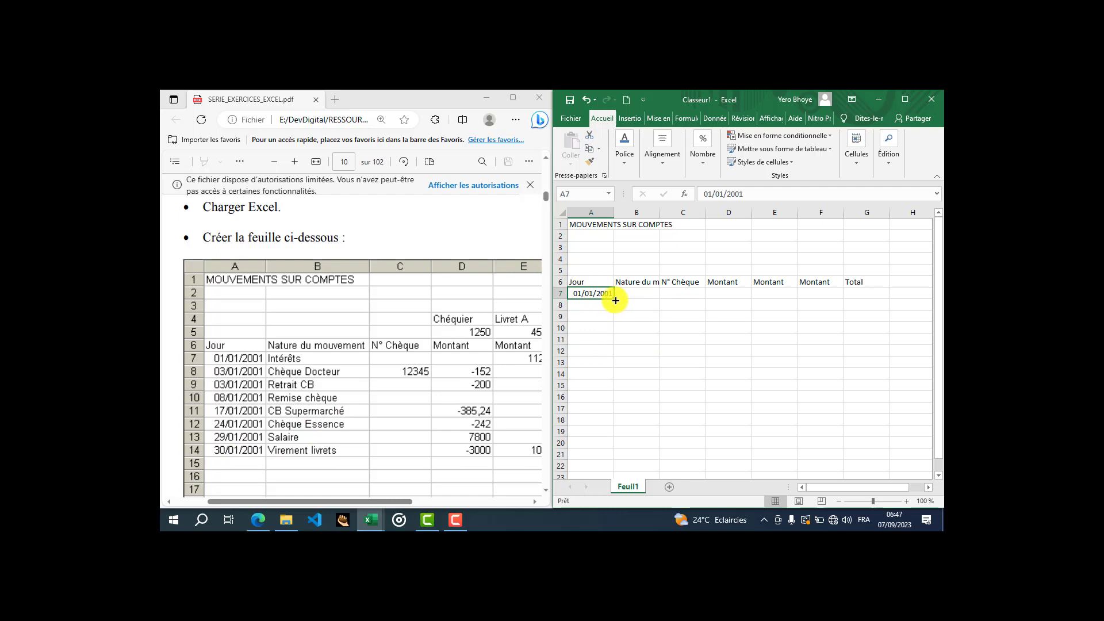
pyautogui.moveTo(616, 299); pyautogui.dragTo(615, 378)
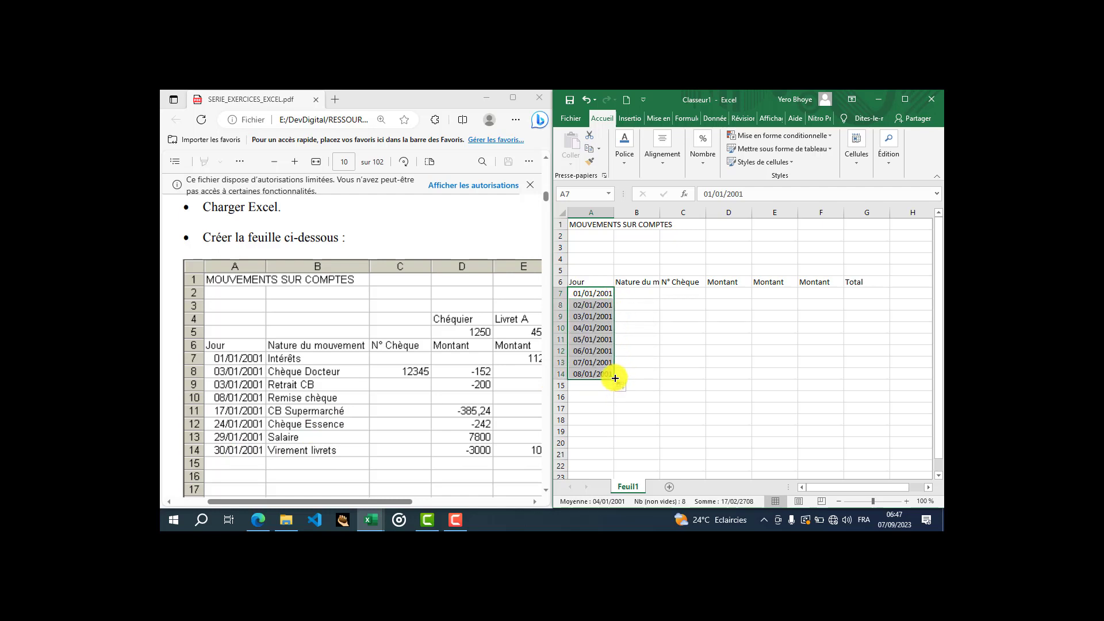
# Change the date in A8 to 03/01/2001.
pyautogui.doubleClick(575, 293)
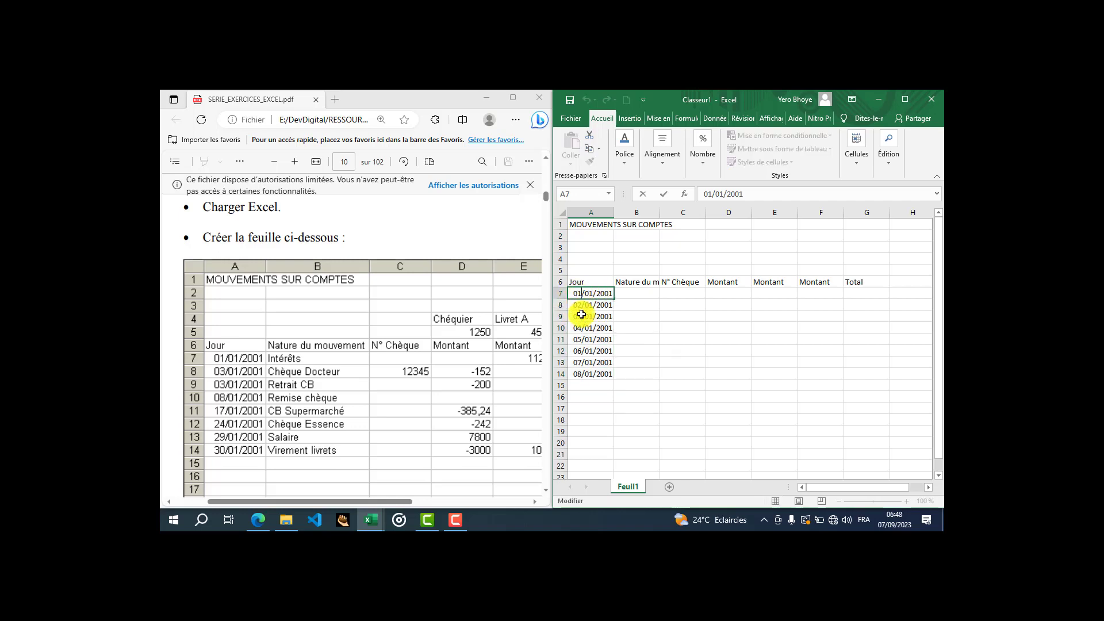
pyautogui.press('Return')
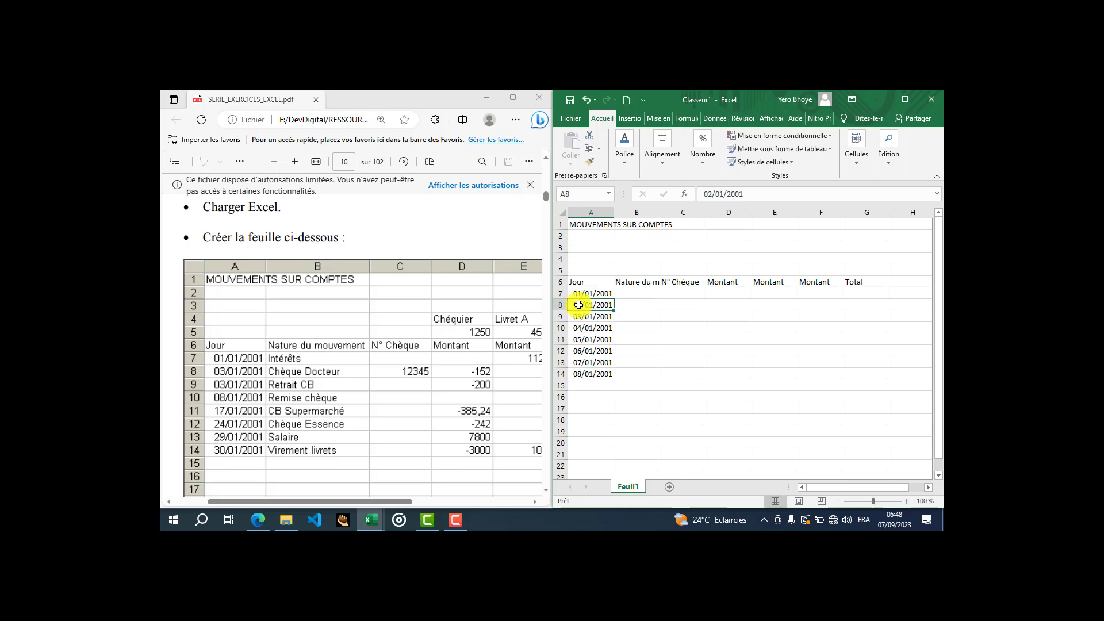
pyautogui.doubleClick(578, 305)
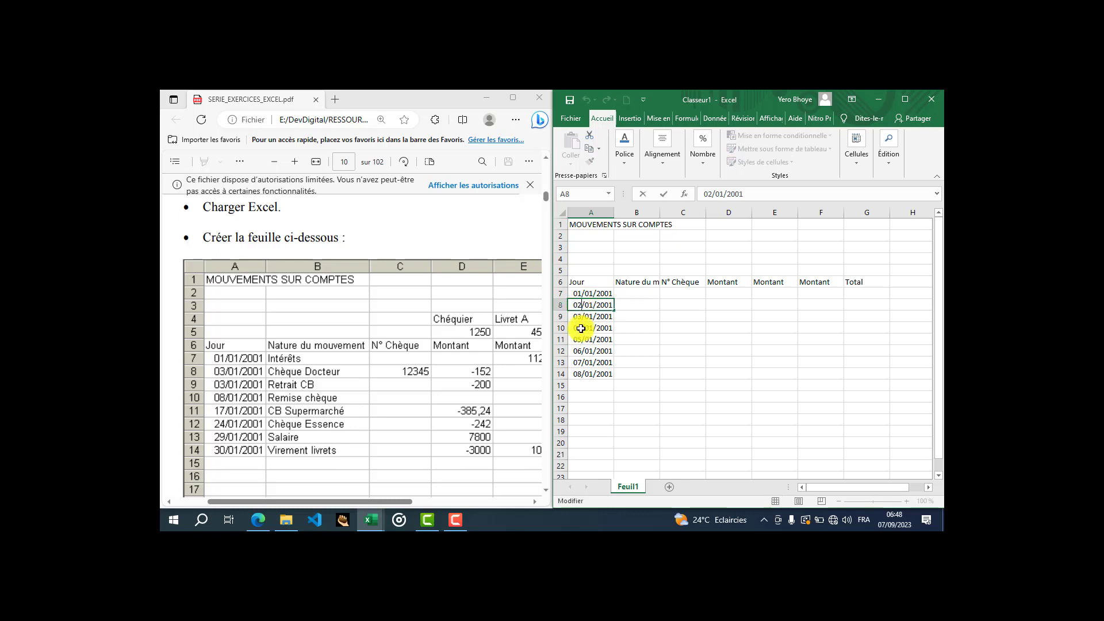
pyautogui.press('BackSpace')
pyautogui.write('3')
pyautogui.press('Return')
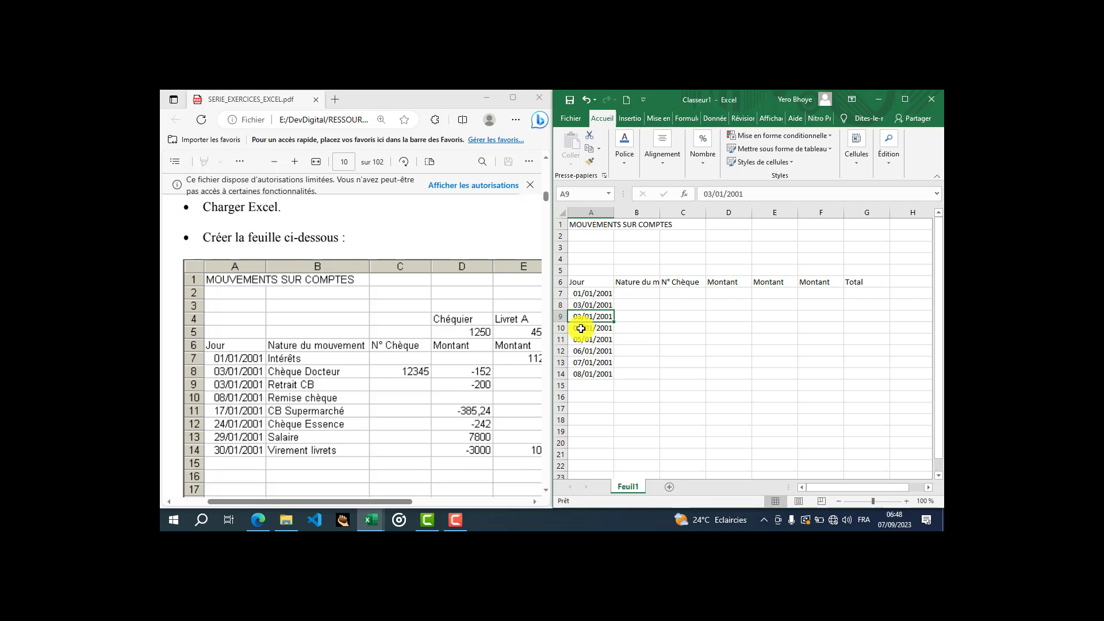
# Change the date in A9 to 08/01/2001.
pyautogui.click(713, 193)
pyautogui.press('BackSpace')
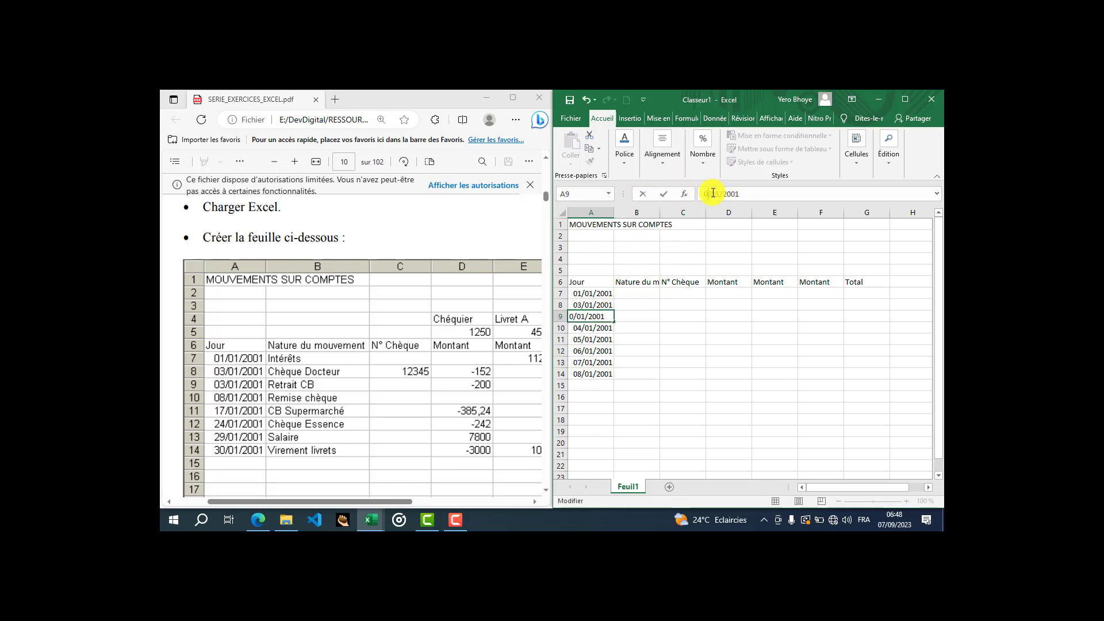
pyautogui.write('8')
pyautogui.press('Return')
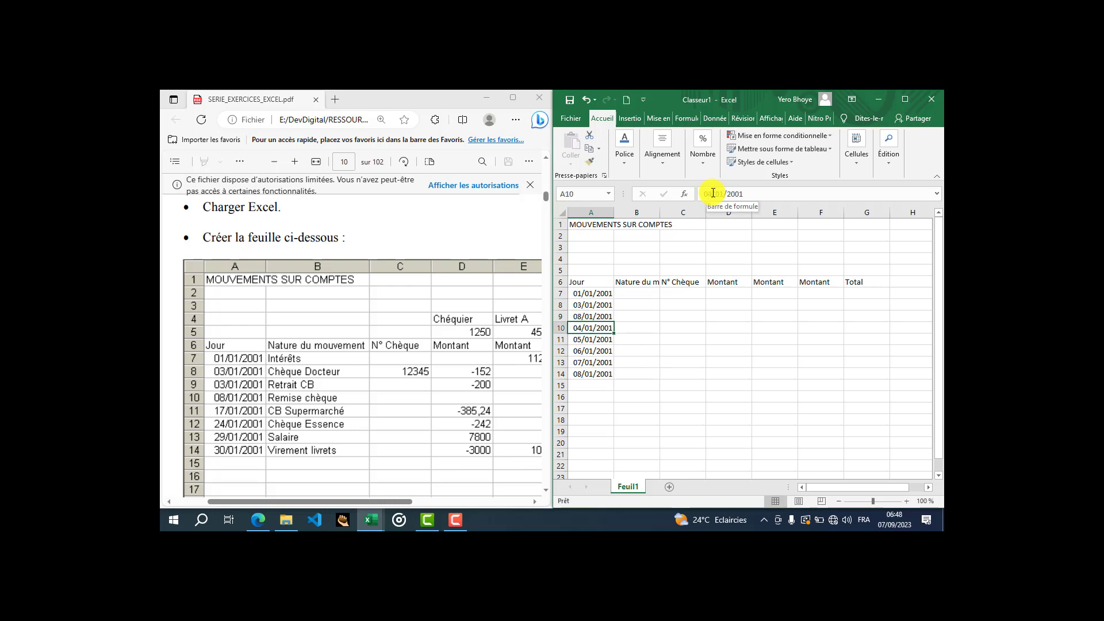
# Check the dates in the PDF table at a larger zoom and change the date in A10 to 17/01/2001.
pyautogui.scroll(2, 216, 385)
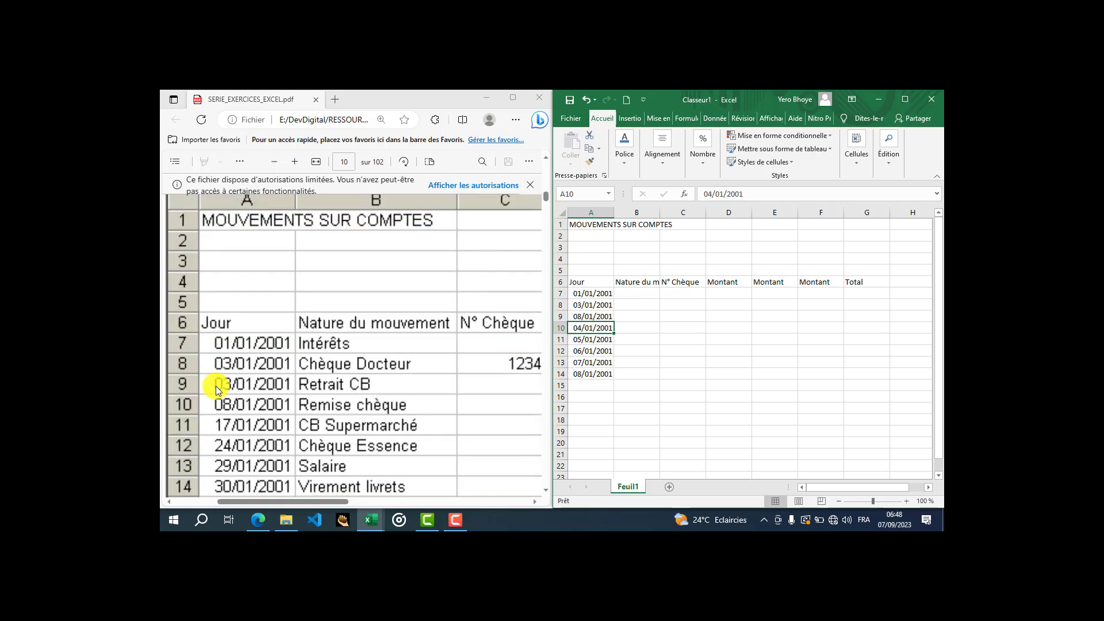
pyautogui.scroll(-1, 233, 404)
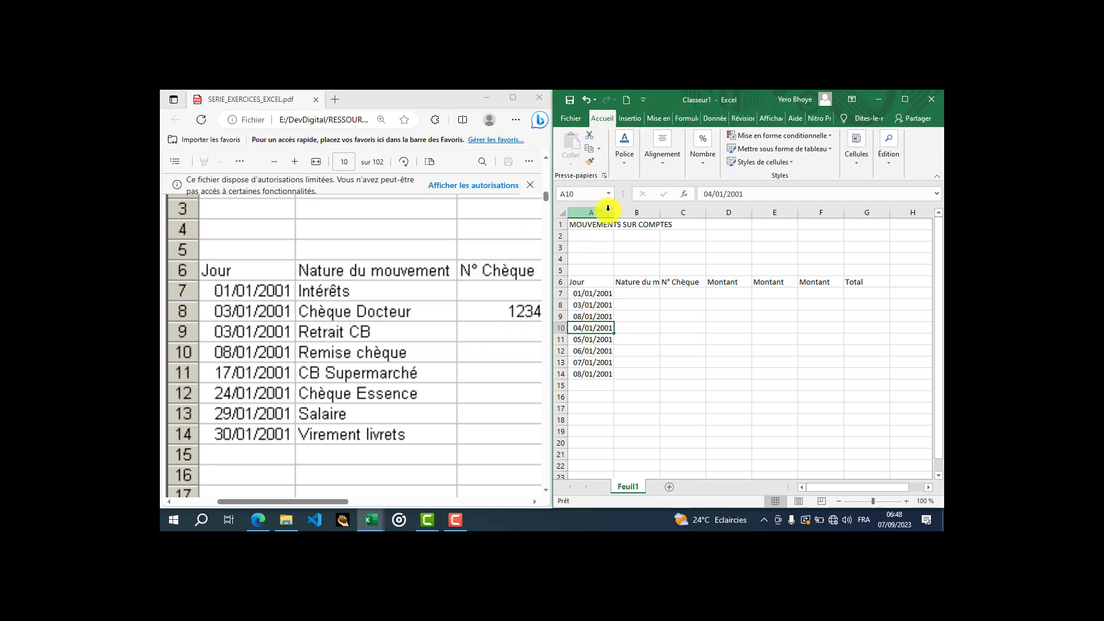
pyautogui.click(715, 195)
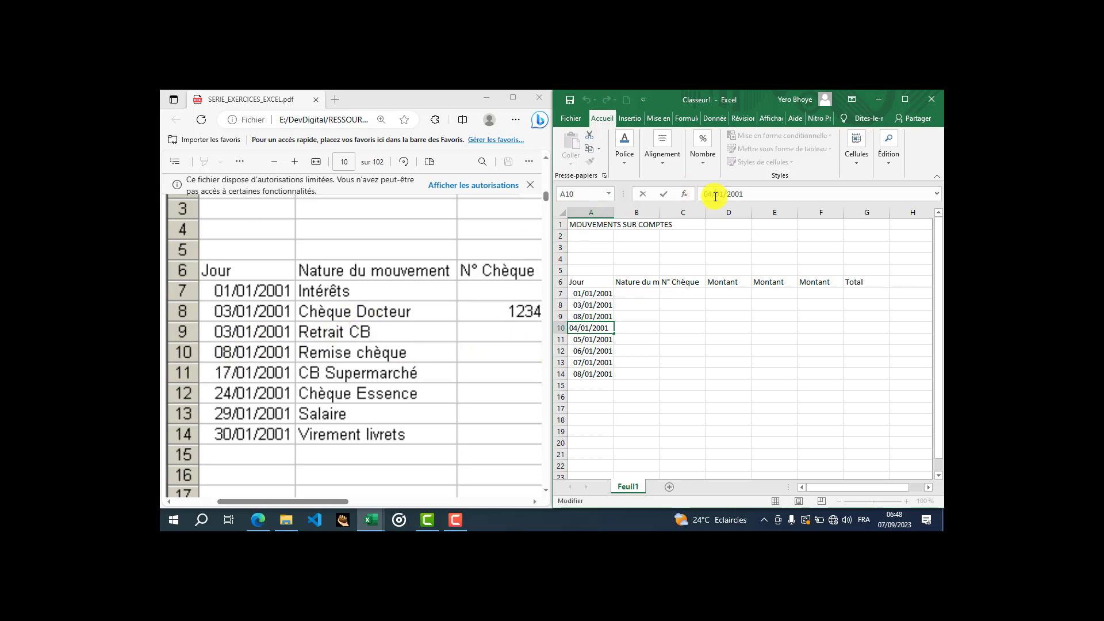
pyautogui.write('17')
pyautogui.press('Return')
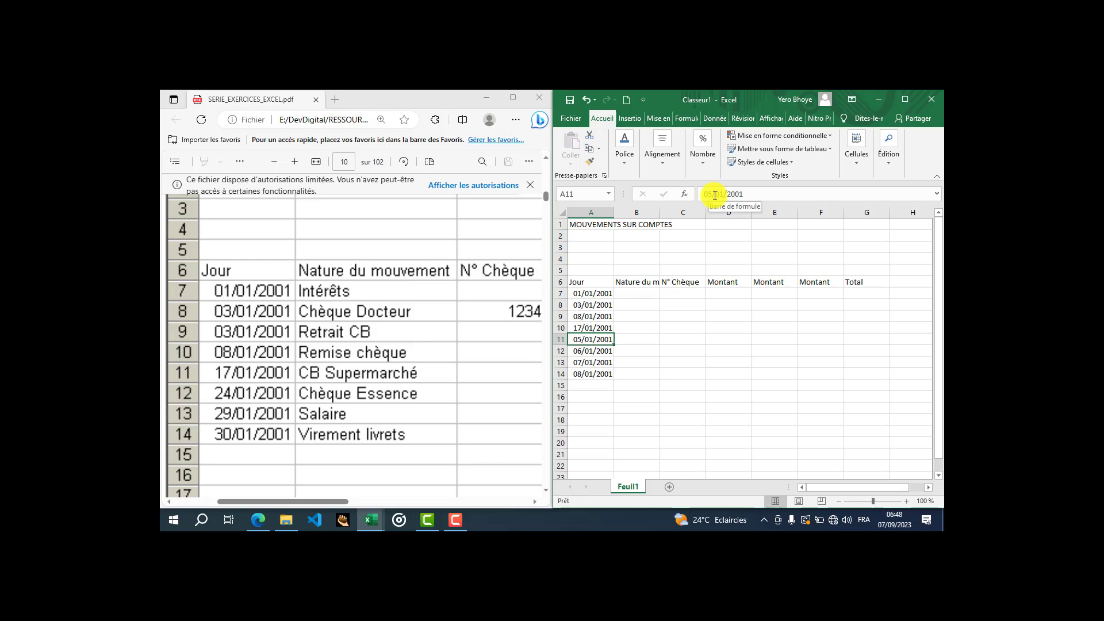
# Change the date in A11 to 24/01/2001.
pyautogui.click(715, 196)
pyautogui.press('BackSpace')
pyautogui.press('BackSpace')
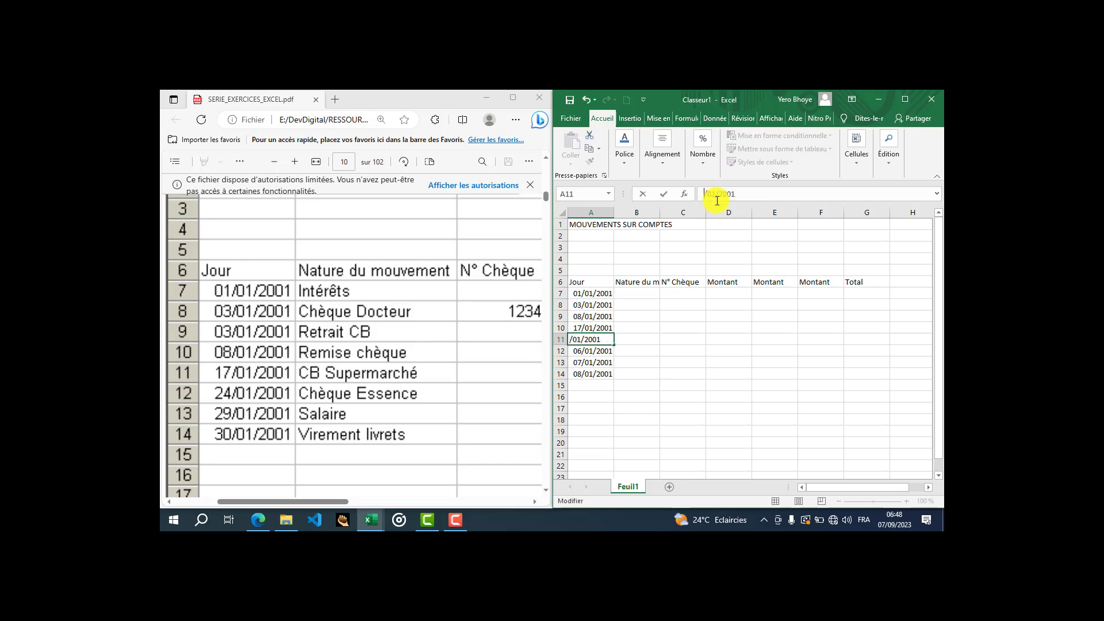
pyautogui.write('24')
pyautogui.press('Return')
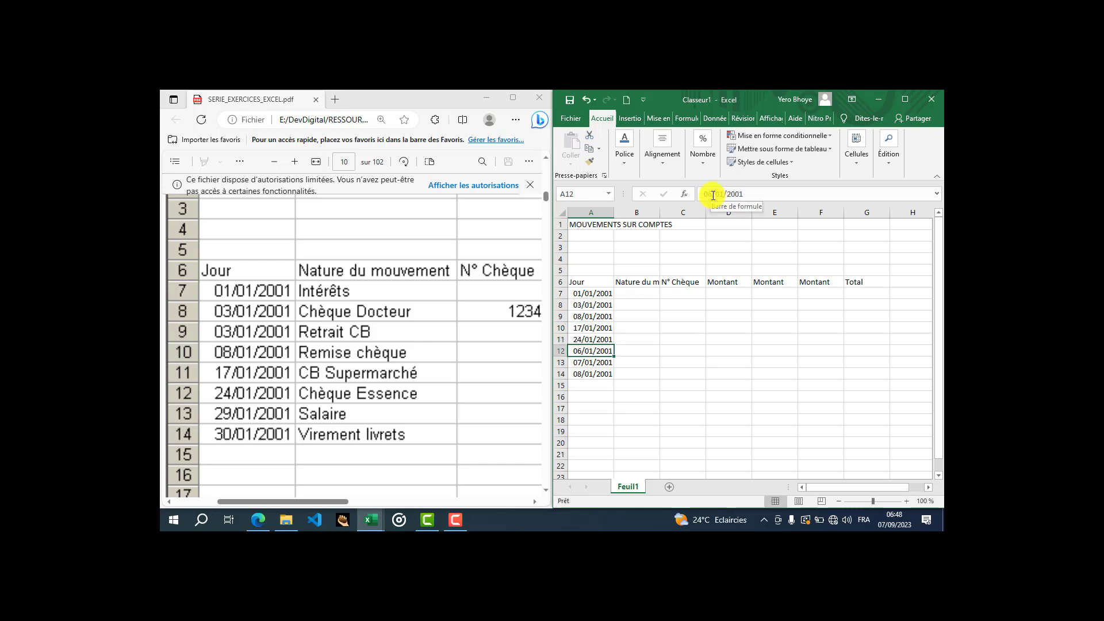
# Change the date in A12 to 29/01/2001.
pyautogui.click(713, 194)
pyautogui.press('BackSpace')
pyautogui.press('BackSpace')
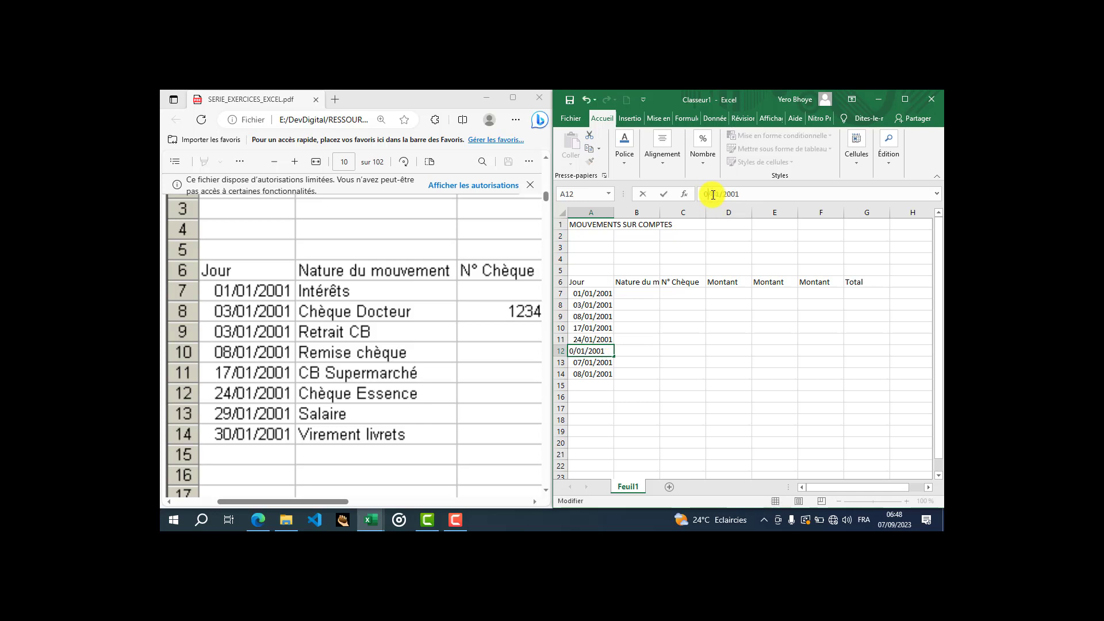
pyautogui.write('29')
pyautogui.press('Return')
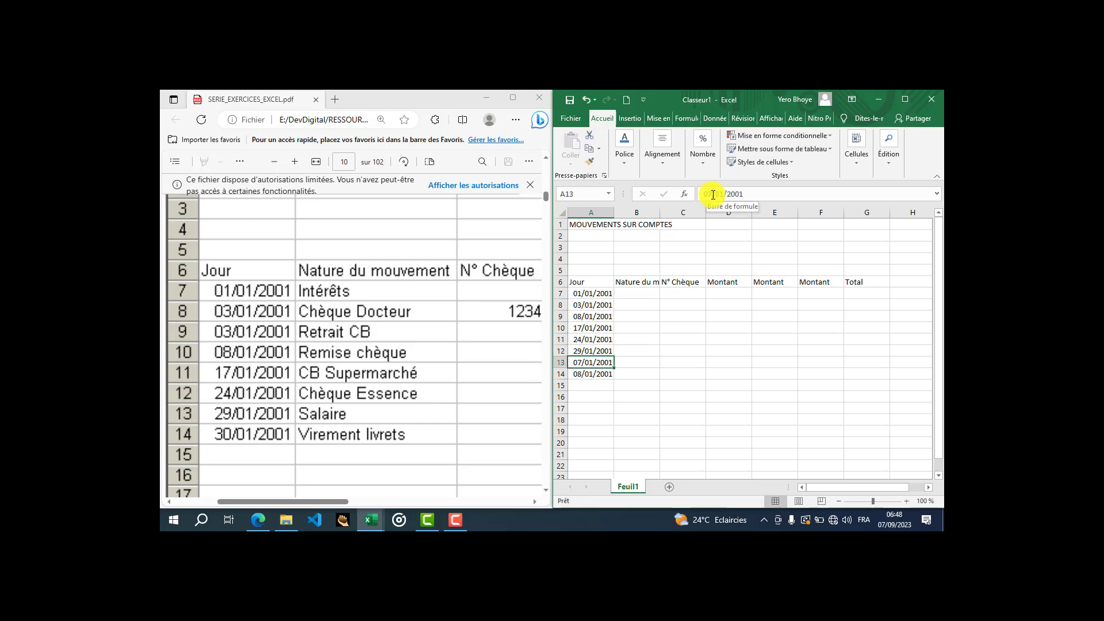
# Correct the date in A9 to 03/01/2001 to match row 9 of the exercise table.
pyautogui.click(582, 318)
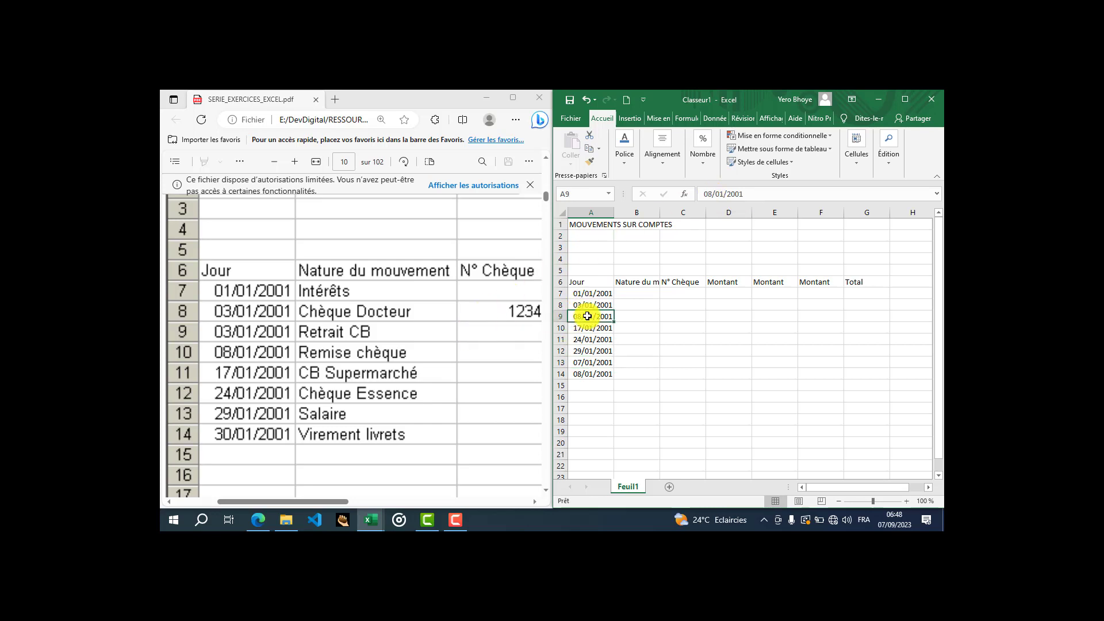
pyautogui.click(707, 193)
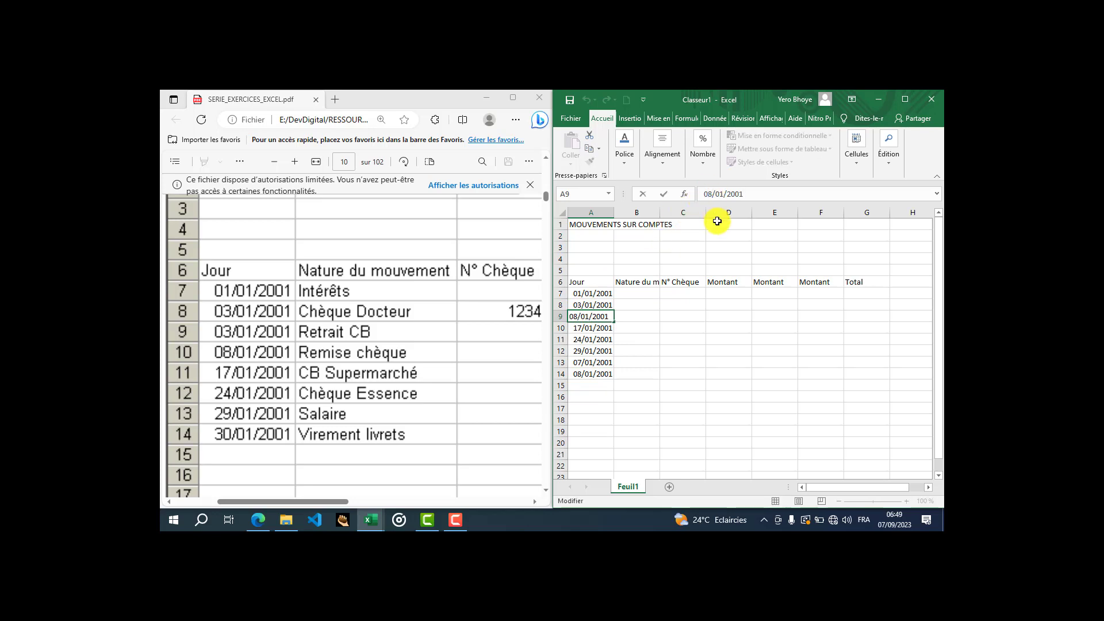
pyautogui.press('Delete')
pyautogui.write('3')
pyautogui.press('Return')
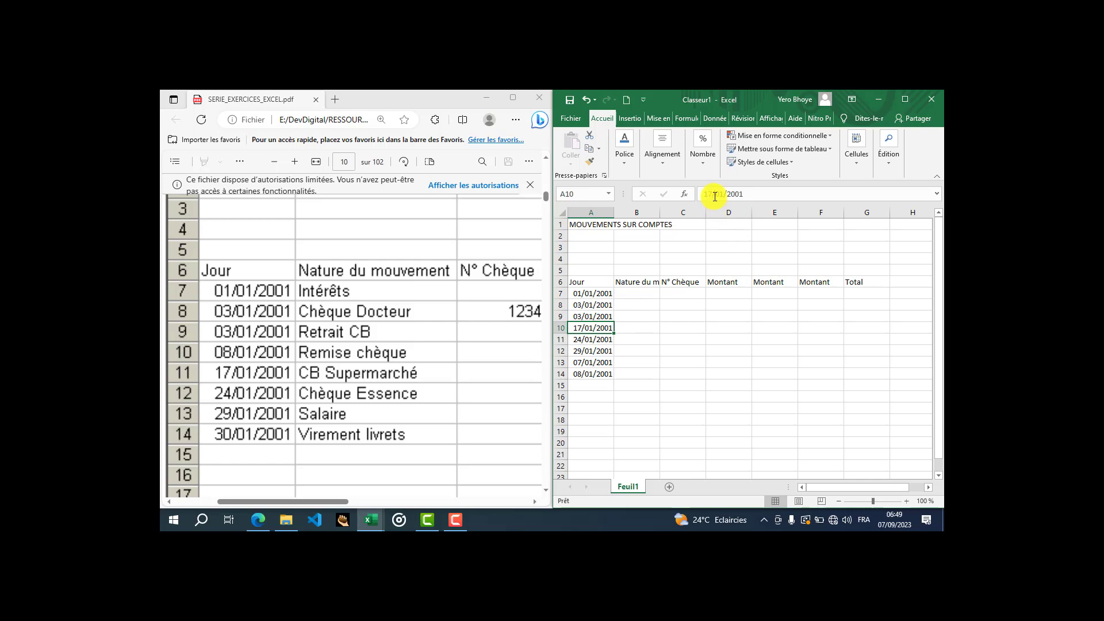
# Change the date in A10 to 08/01/2001.
pyautogui.click(713, 193)
pyautogui.press('BackSpace')
pyautogui.press('BackSpace')
pyautogui.write('08')
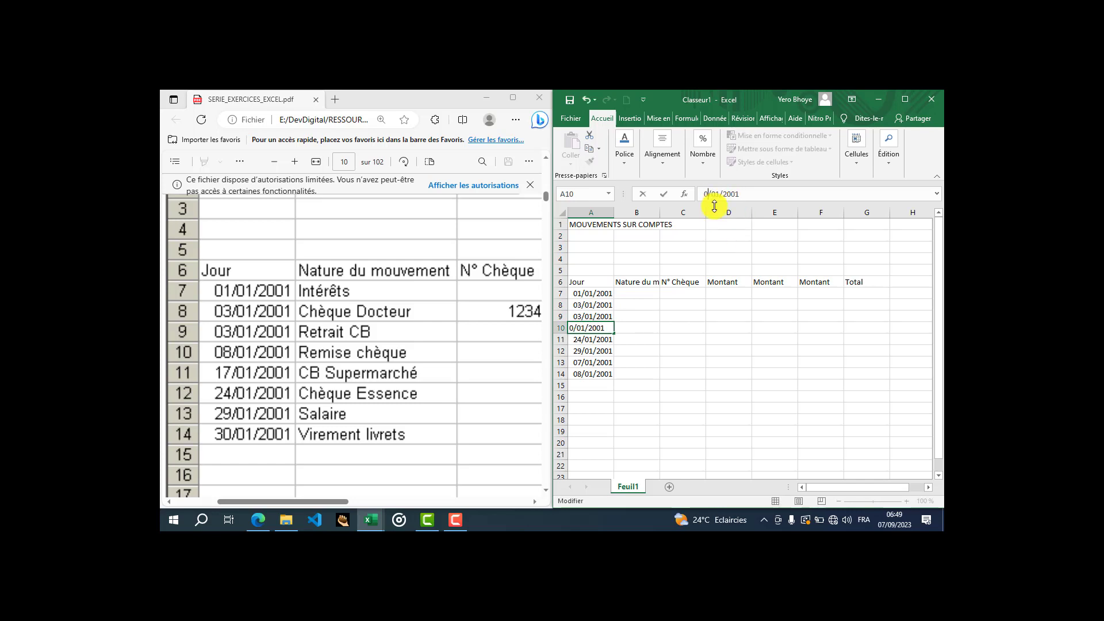
pyautogui.press('Return')
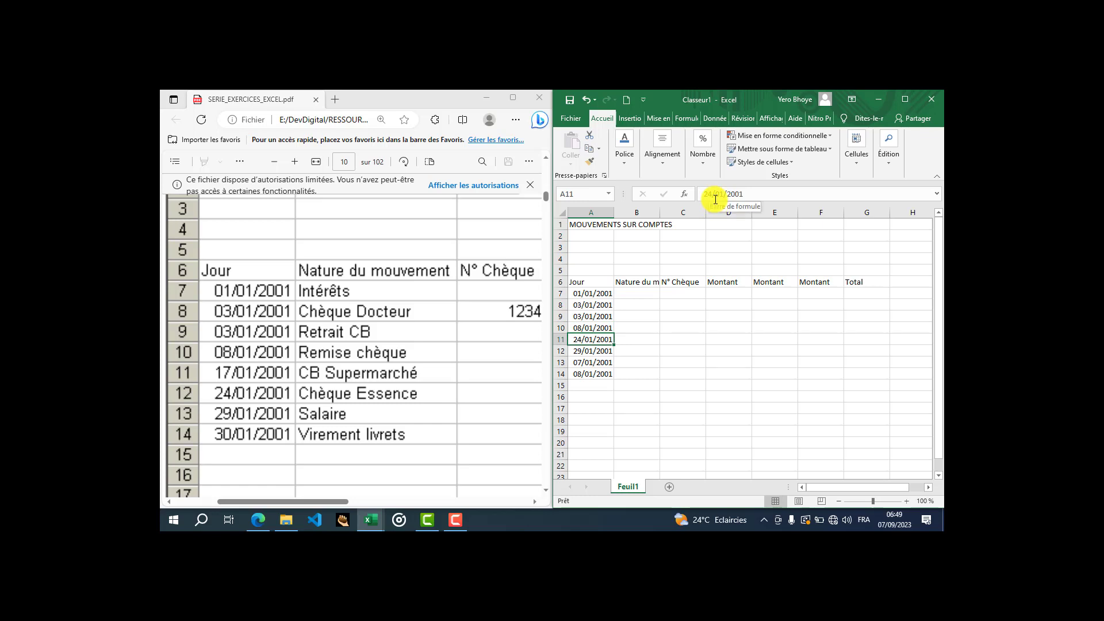
# Change the date in A11 to 17/01/2001.
pyautogui.click(713, 194)
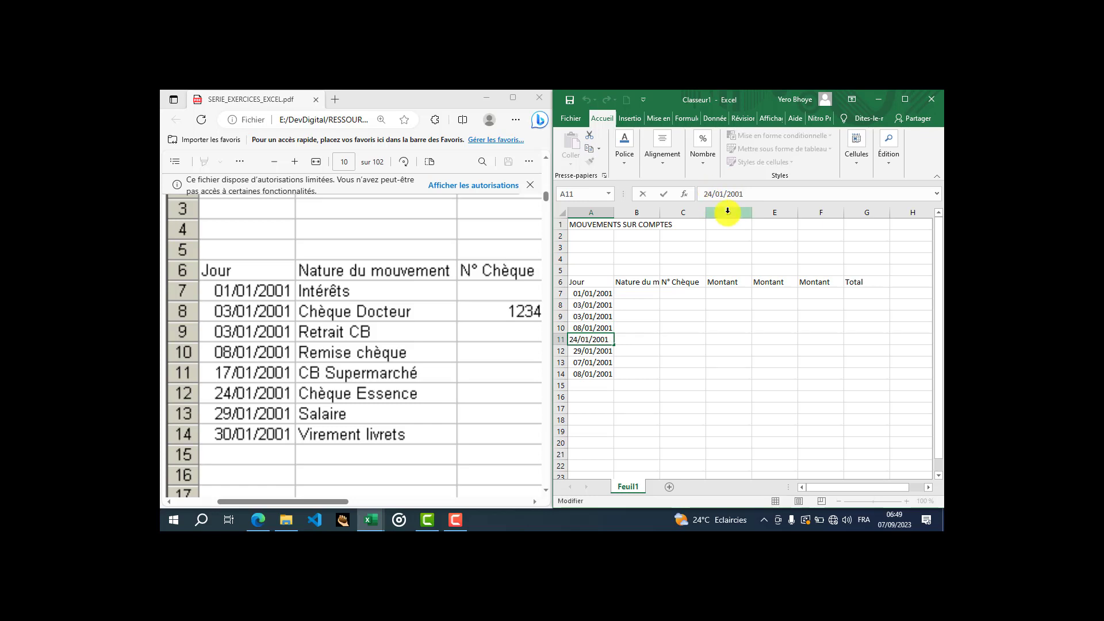
pyautogui.press('BackSpace')
pyautogui.press('BackSpace')
pyautogui.write('17')
pyautogui.press('Return')
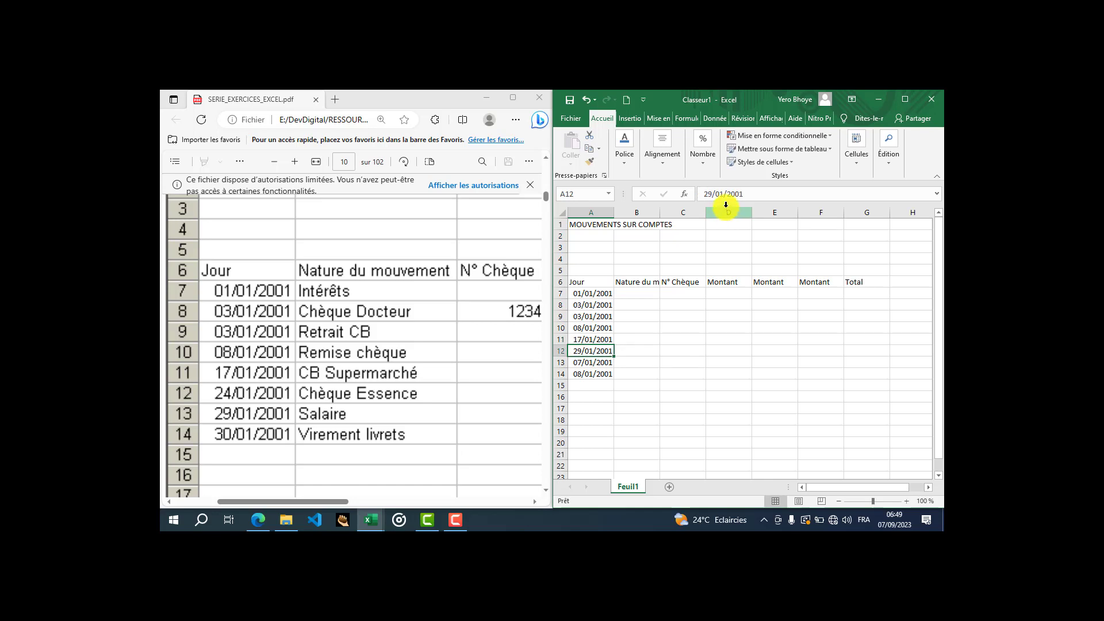
# Change the date in A12 to 24/01/2001.
pyautogui.click(712, 195)
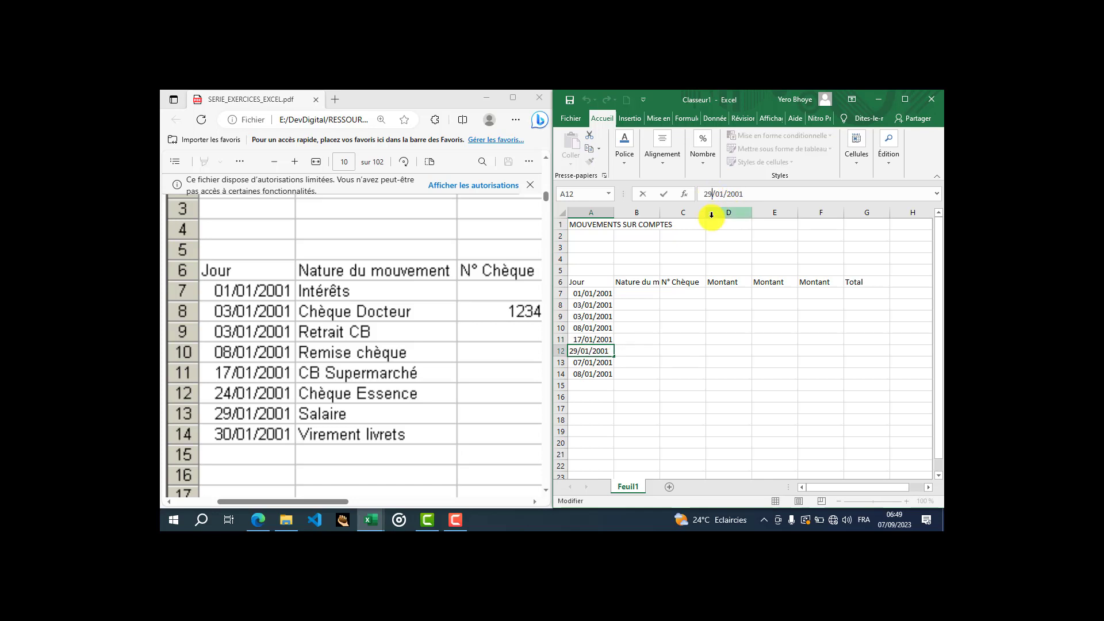
pyautogui.press('BackSpace')
pyautogui.write('4')
pyautogui.press('Return')
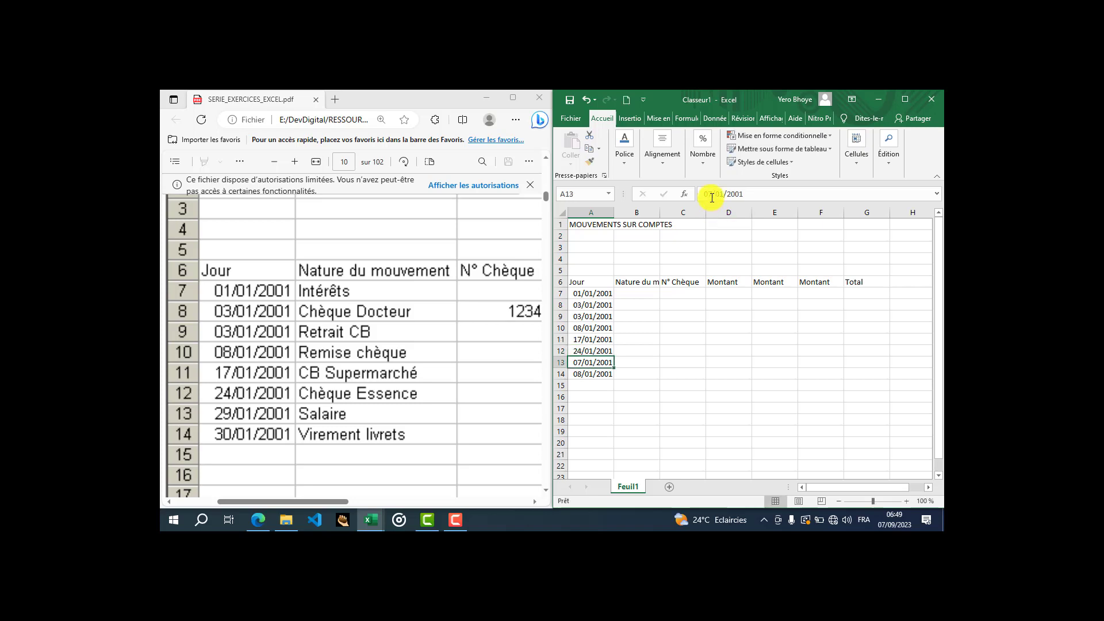
# Change the date in A13 to 29/01/2001.
pyautogui.click(712, 195)
pyautogui.press('BackSpace')
pyautogui.press('Delete')
pyautogui.write('29')
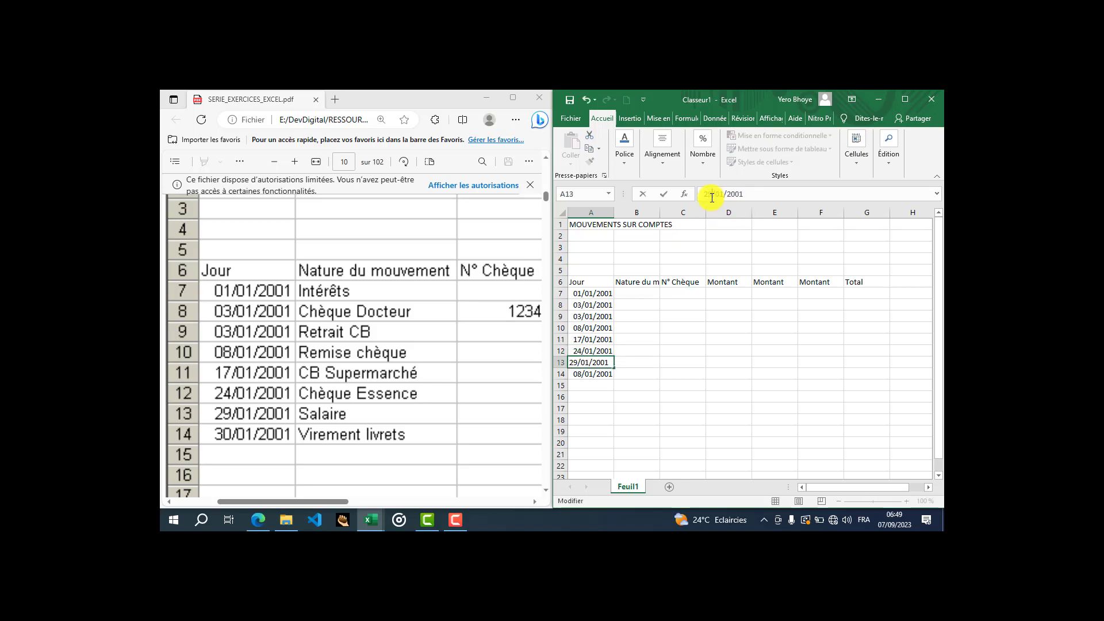
pyautogui.press('Return')
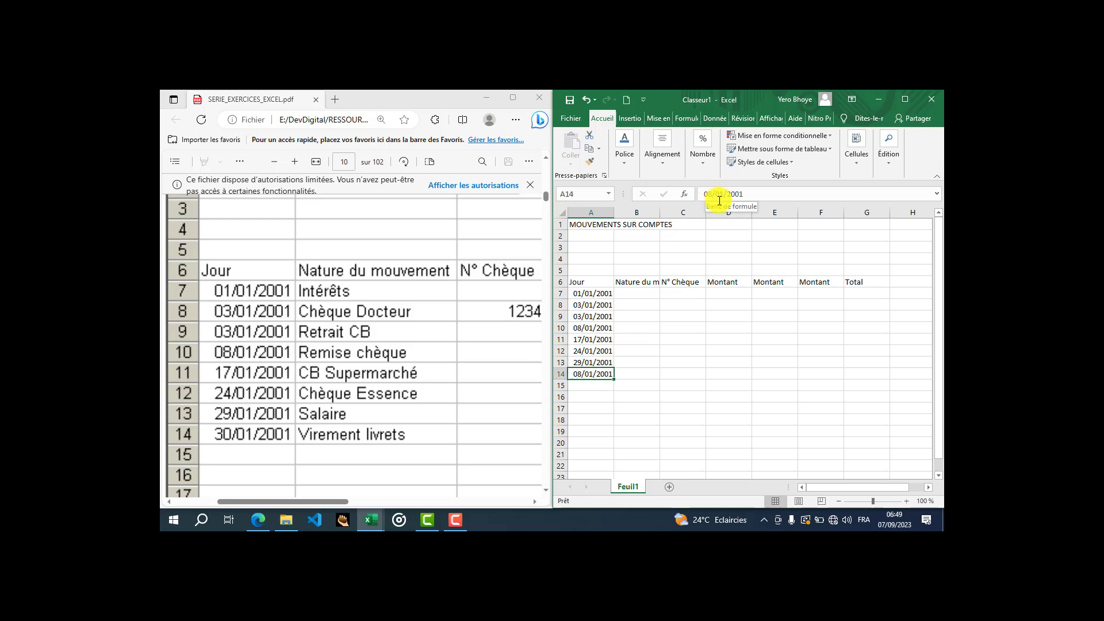
# Change the date in A14 to 30/01/2001.
pyautogui.click(708, 194)
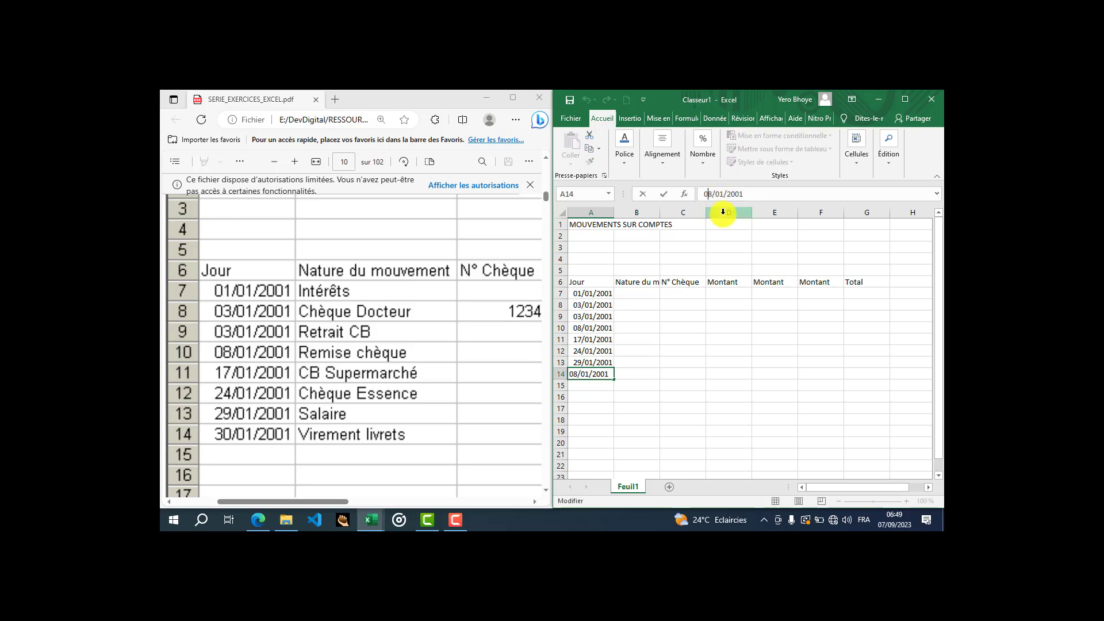
pyautogui.press('Delete')
pyautogui.press('Delete')
pyautogui.write('30')
pyautogui.press('Return')
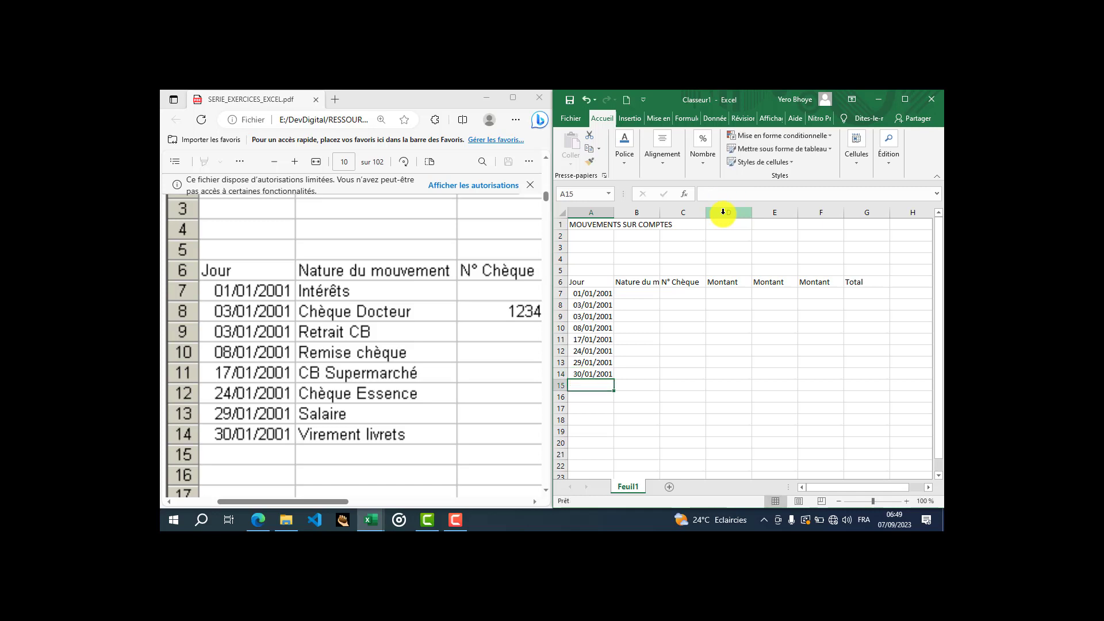
# Enter the movement types Intérêts in B7 and Chèque Docteur in B8.
pyautogui.click(638, 293)
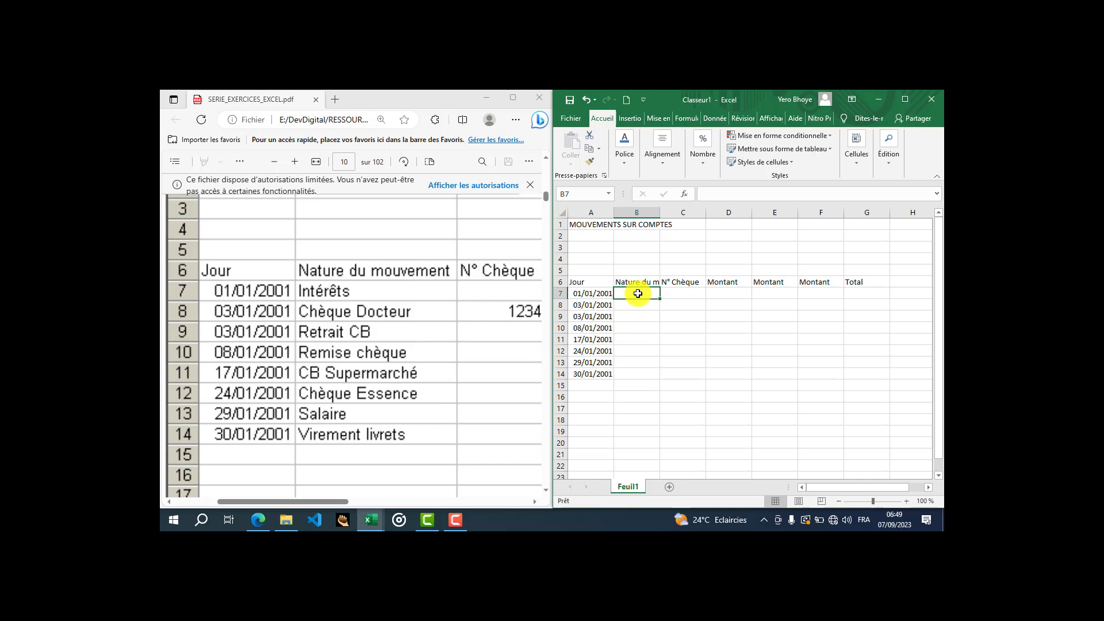
pyautogui.write('Int')
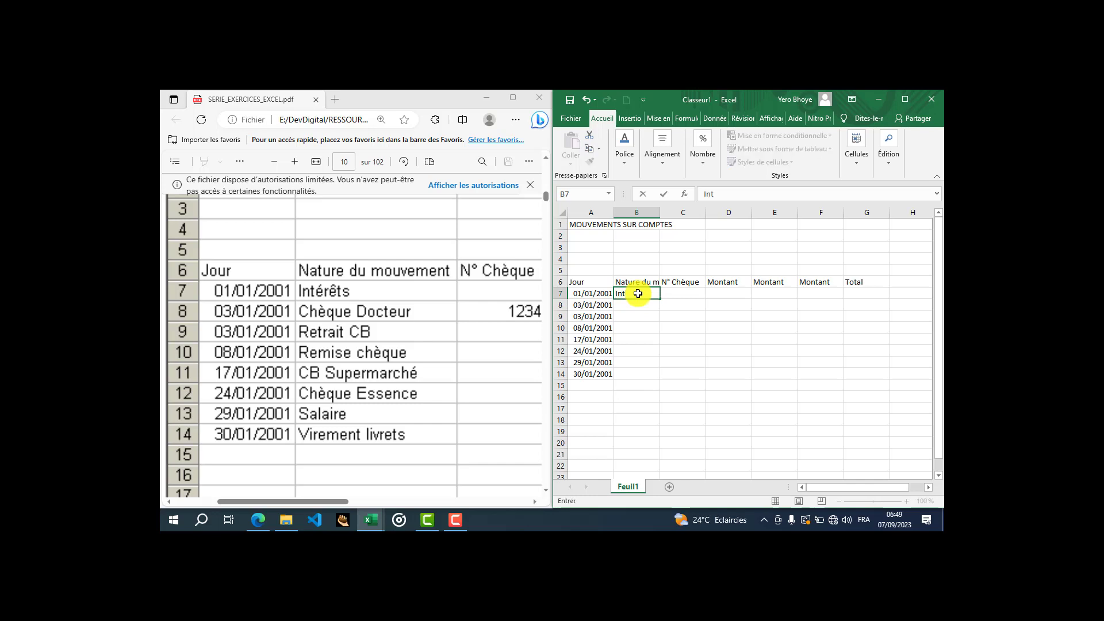
pyautogui.write('érêts')
pyautogui.press('Return')
pyautogui.write('C')
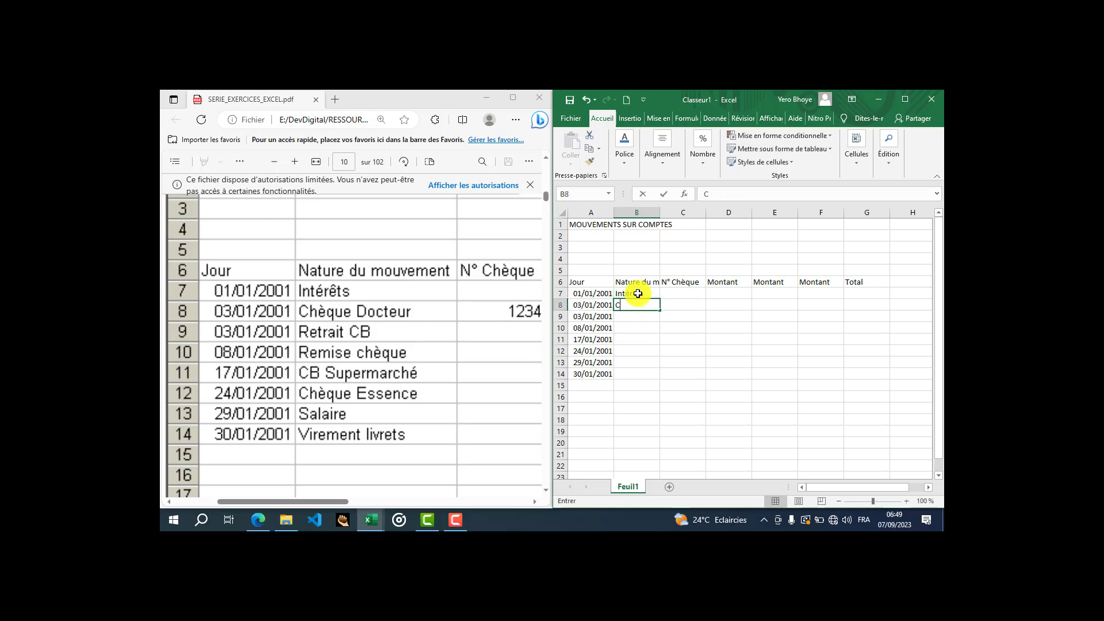
pyautogui.write('hèque ')
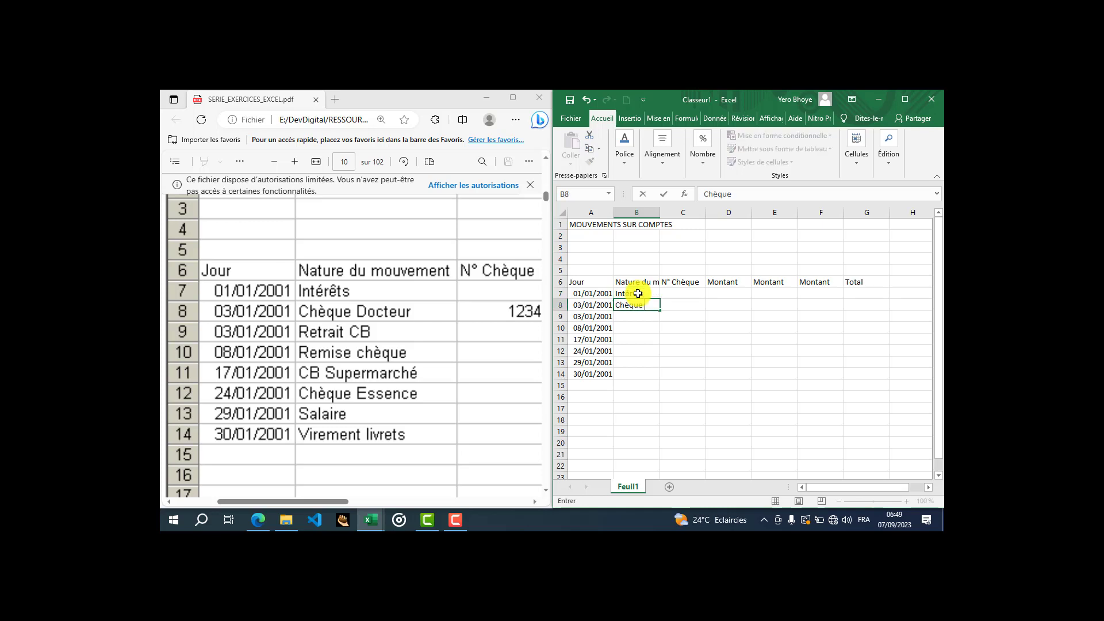
pyautogui.write('Docteur')
pyautogui.press('Return')
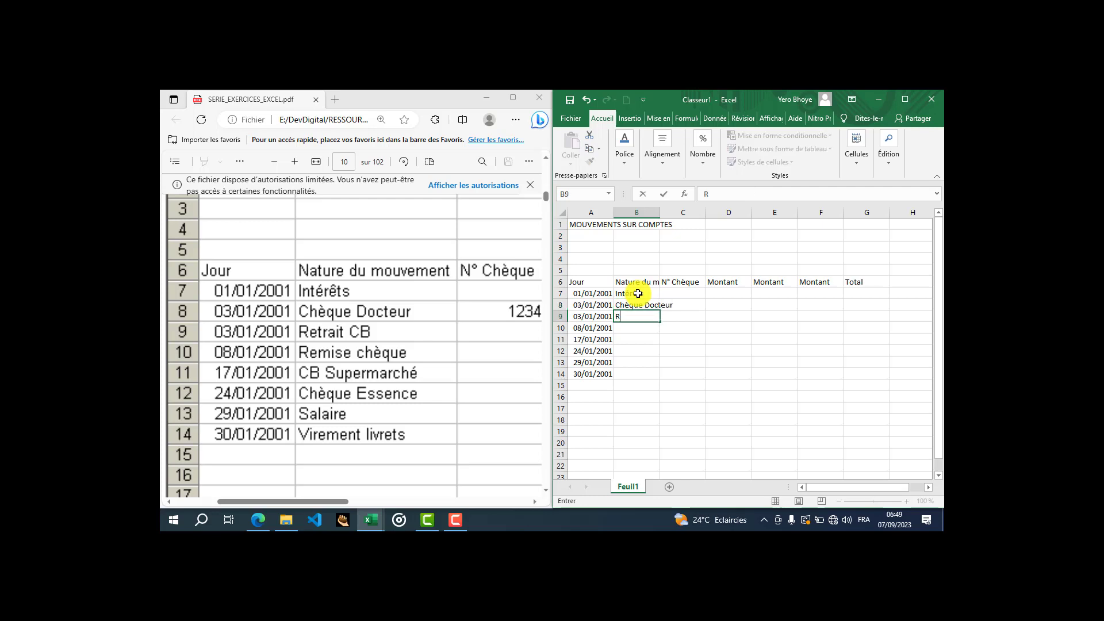
# Enter the movement types Retrait CB in B9 and Remise chèque in B10.
pyautogui.write('Retrait CB')
pyautogui.press('Return')
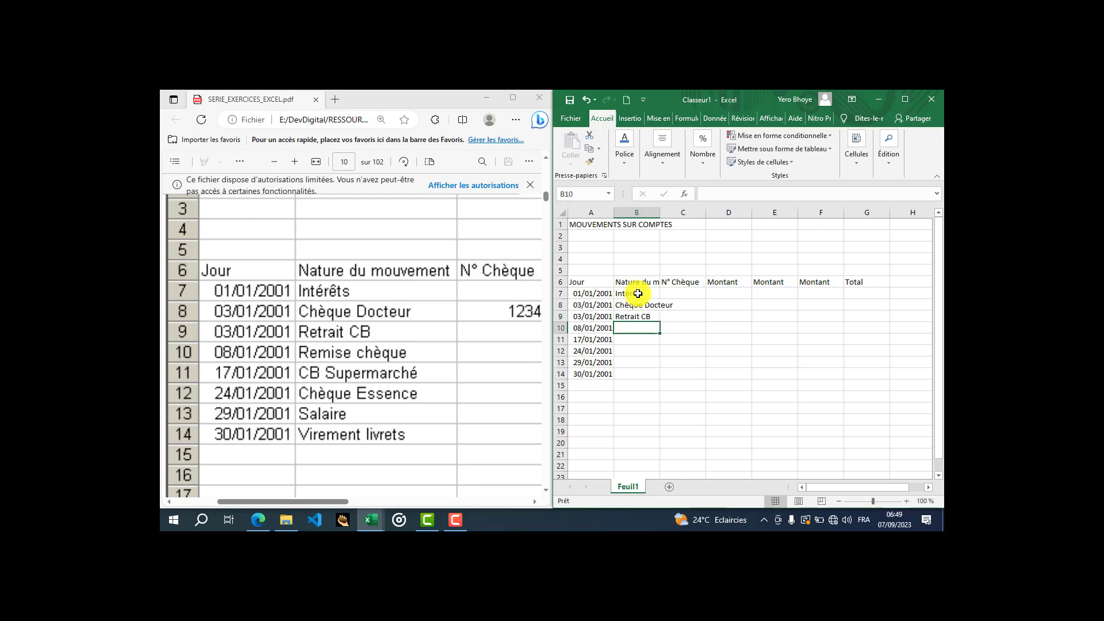
pyautogui.write('Re,')
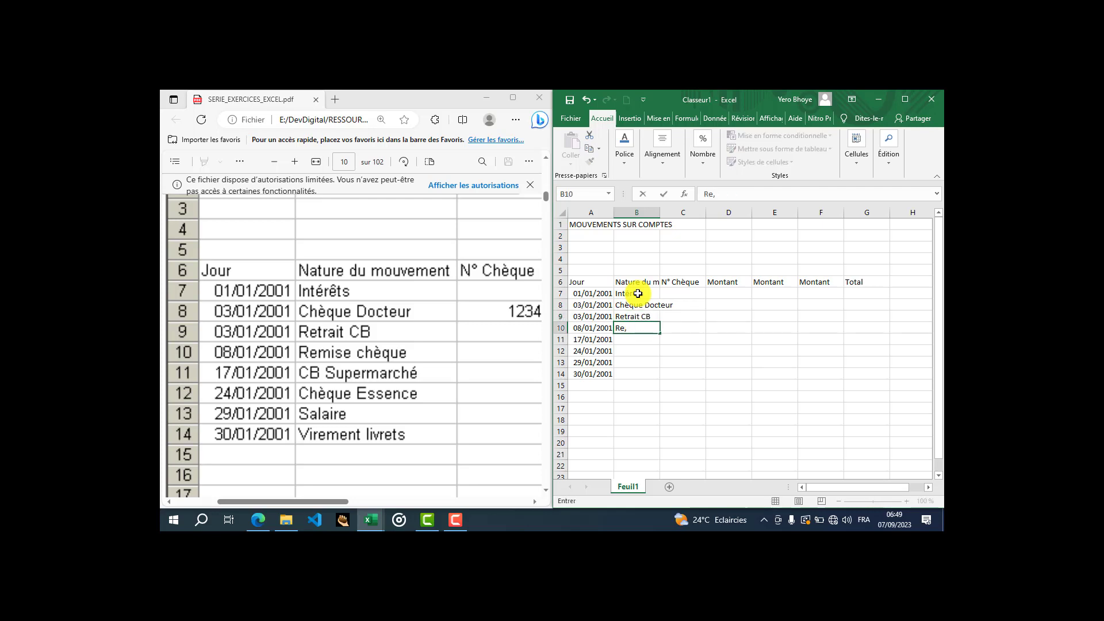
pyautogui.write('mise chèque')
pyautogui.press('Return')
# Enter the movement types CB Supermarché in B11 and Chèque Essence in B12.
pyautogui.write('CB')
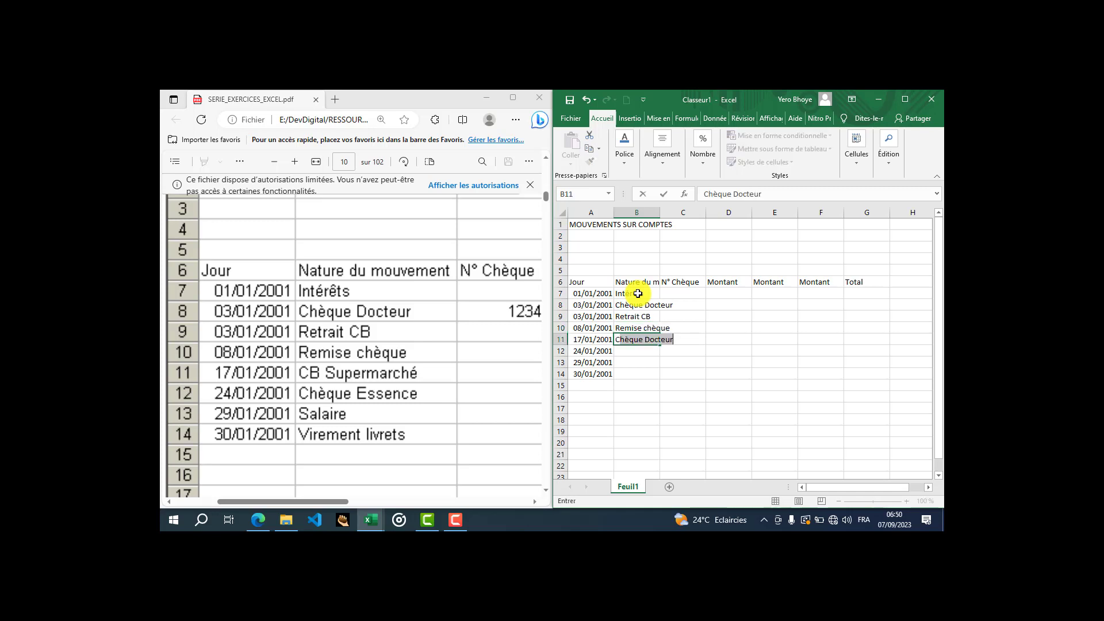
pyautogui.write(' S')
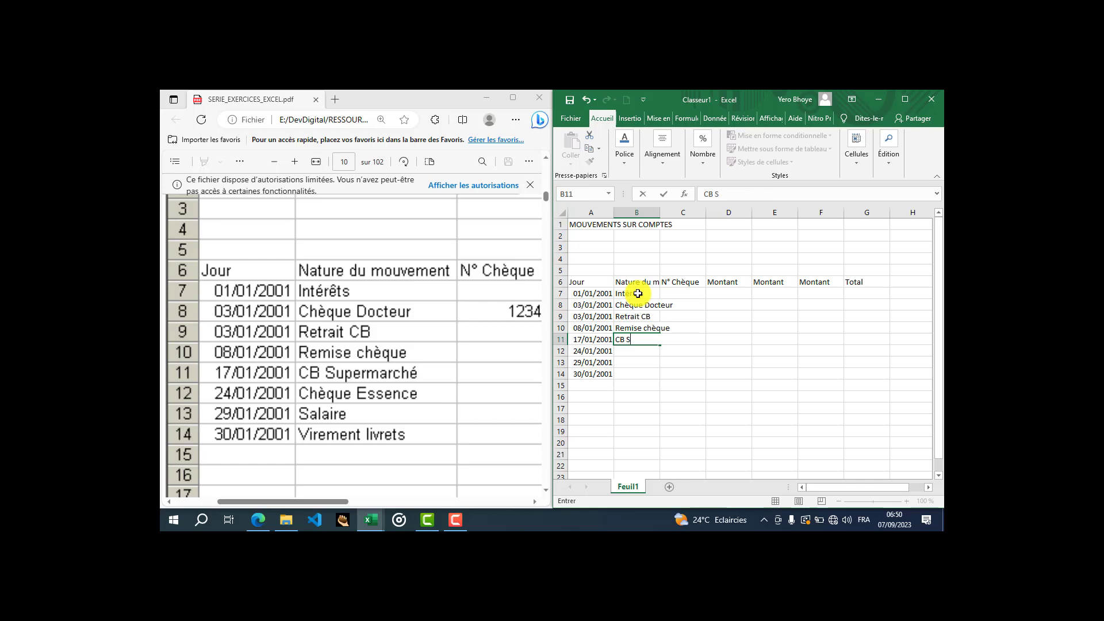
pyautogui.write('upermarché')
pyautogui.press('Return')
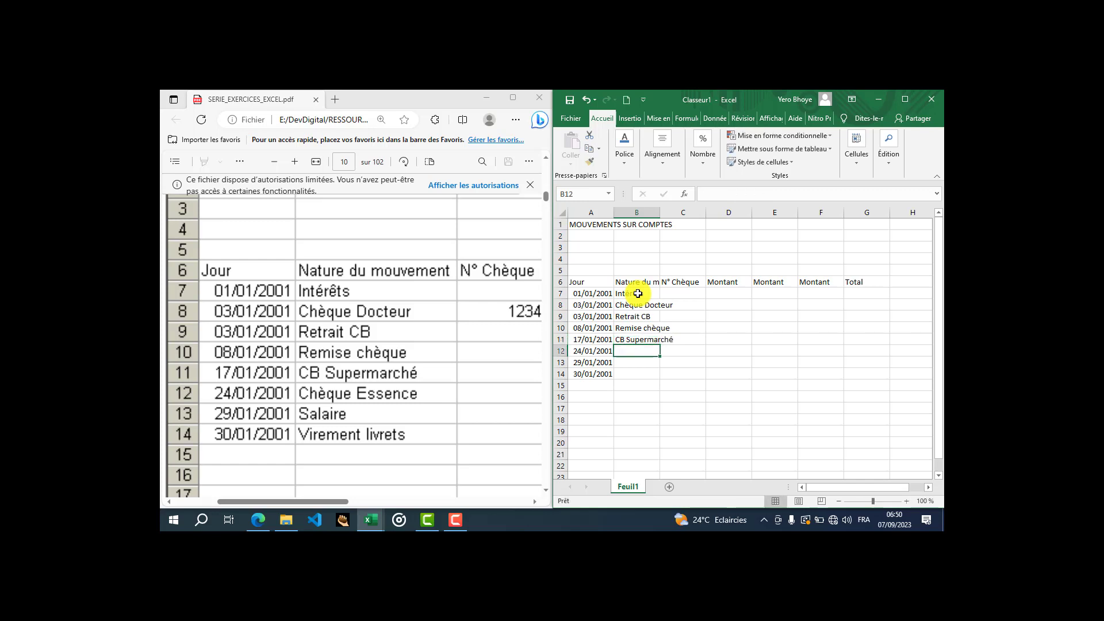
pyautogui.write('Chè')
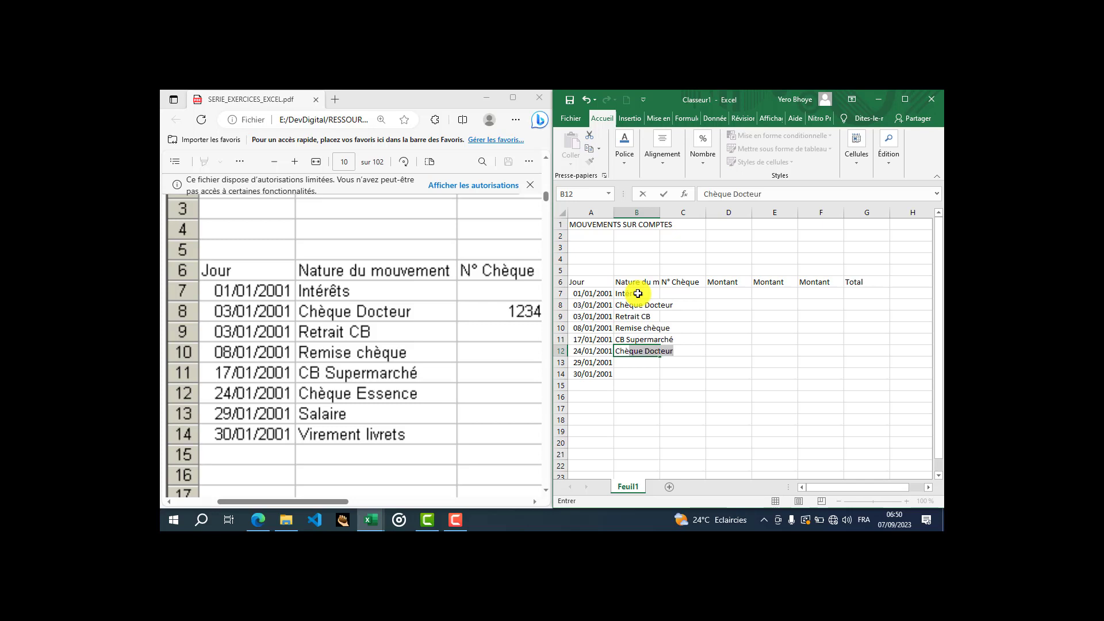
pyautogui.write('que Essence')
pyautogui.press('Return')
# Enter the movement types Salaire in B13 and Virement livrets in B14.
pyautogui.write('S')
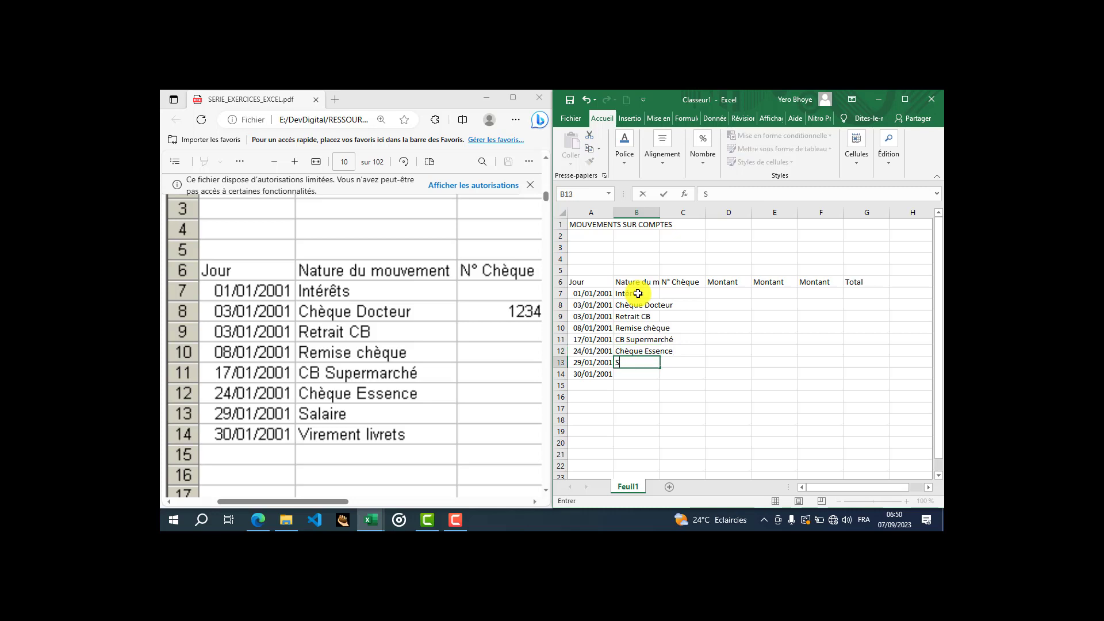
pyautogui.write('alaire')
pyautogui.press('Return')
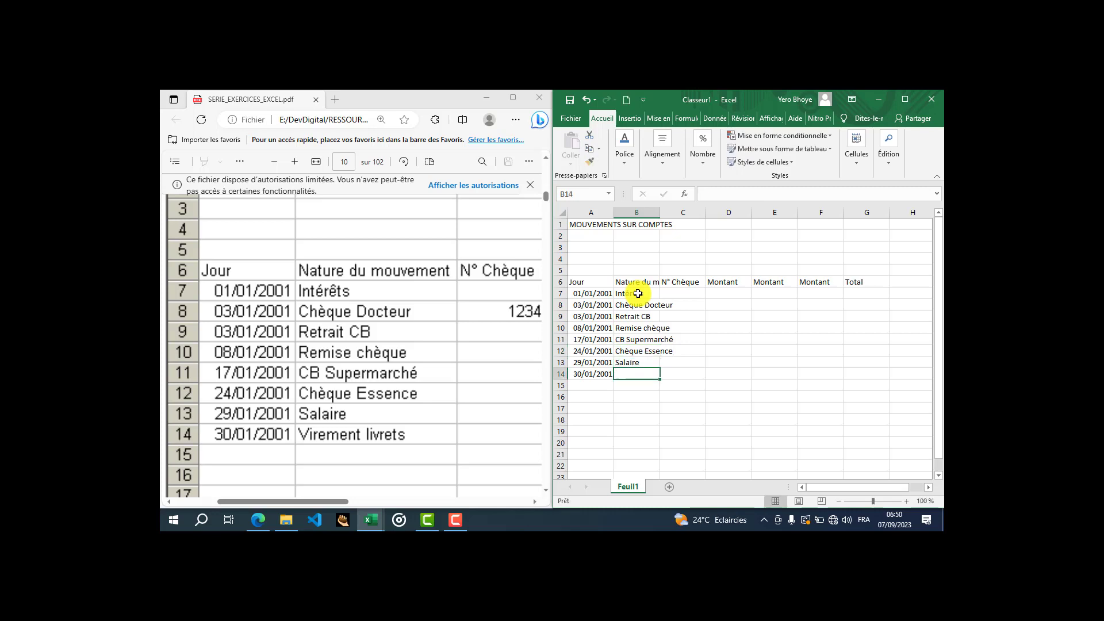
pyautogui.write('Viremen')
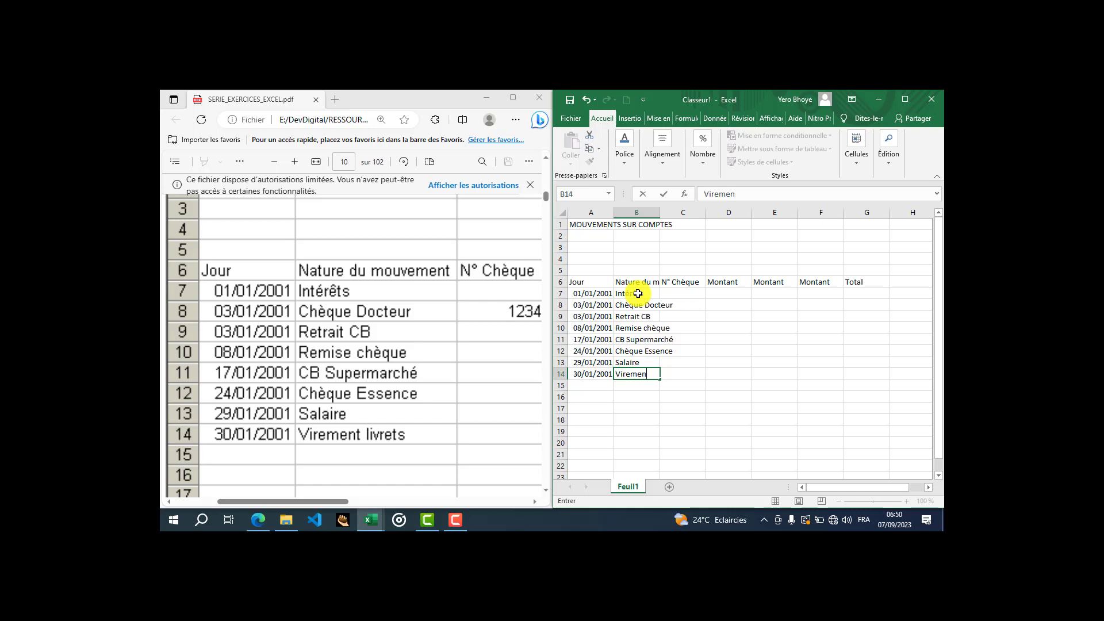
pyautogui.write('t livrets')
pyautogui.press('Return')
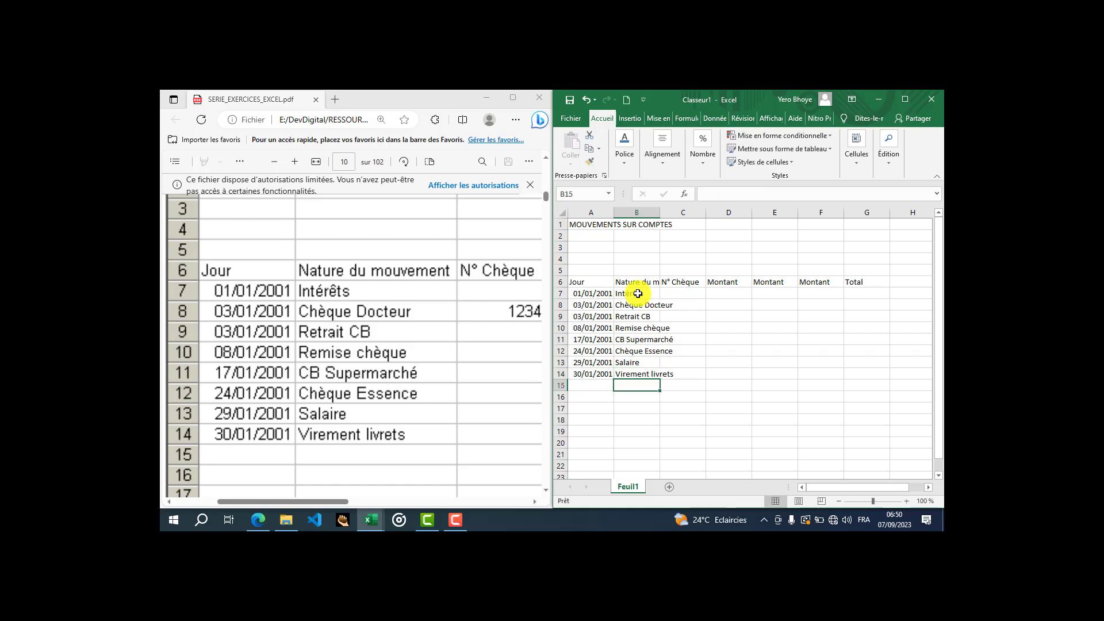
# Bring the N° Chèque column of the PDF table into view and enter 12345 in C8 for Chèque Docteur.
pyautogui.click(684, 294)
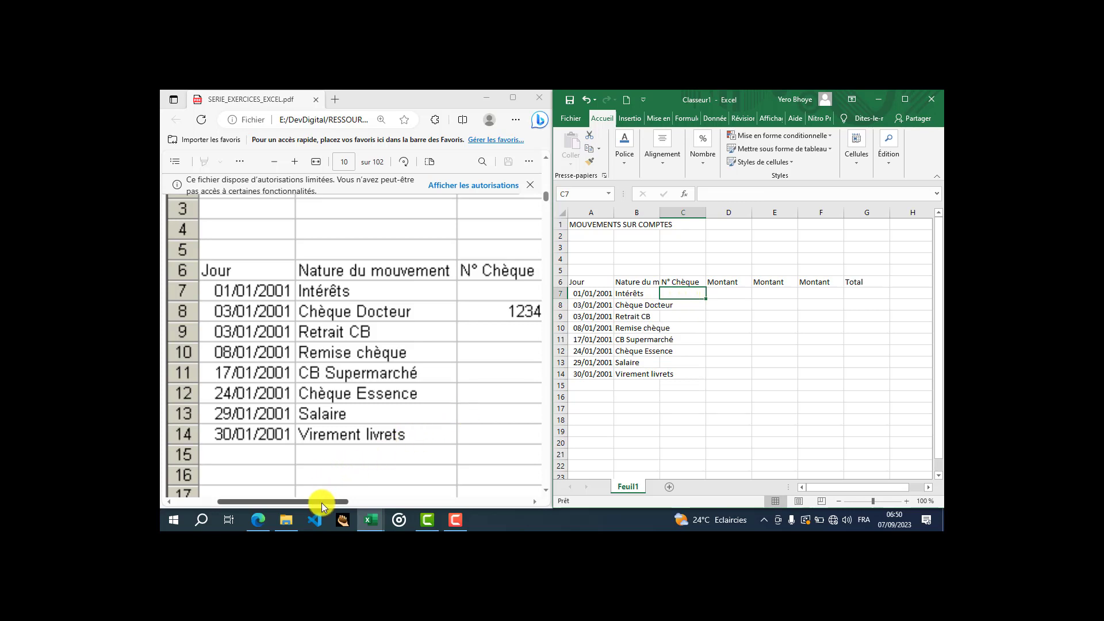
pyautogui.moveTo(322, 502); pyautogui.dragTo(375, 496)
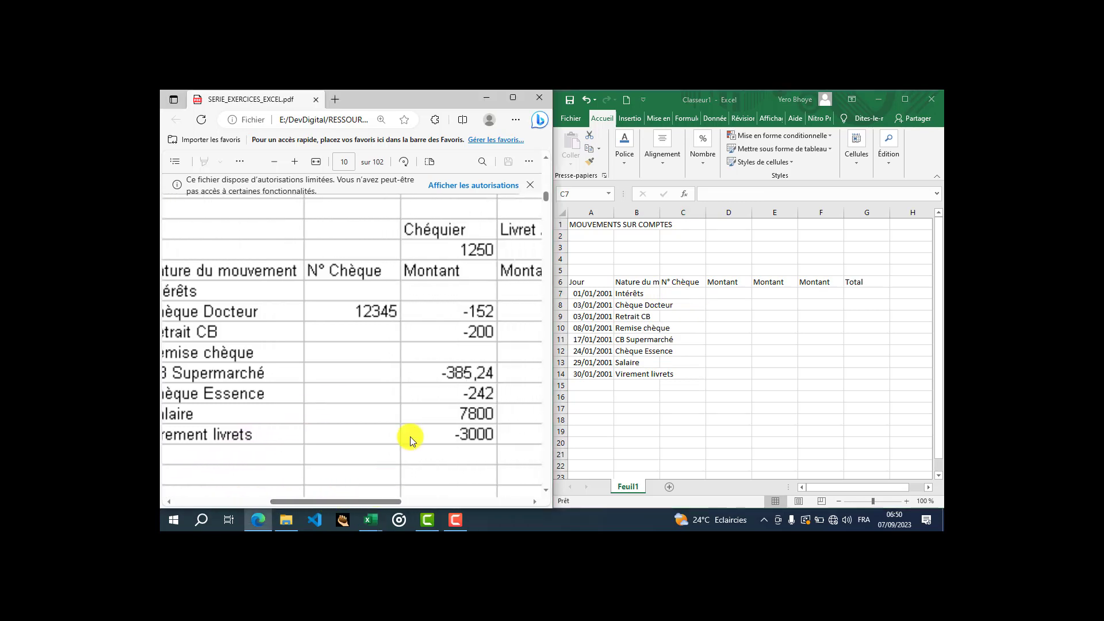
pyautogui.click(686, 291)
pyautogui.press('Return')
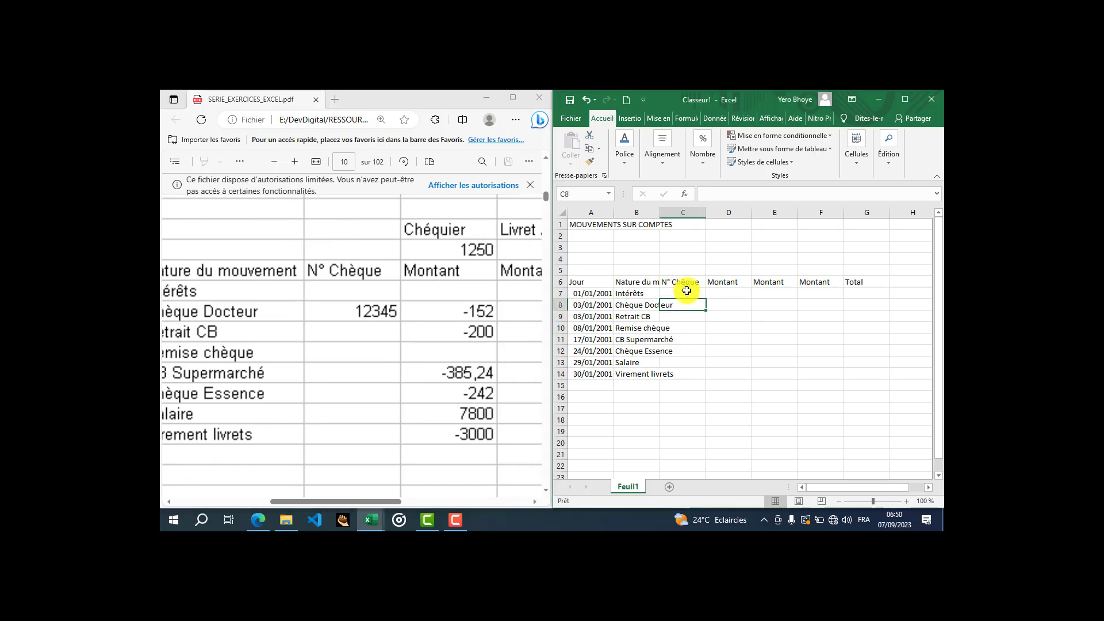
pyautogui.write('1')
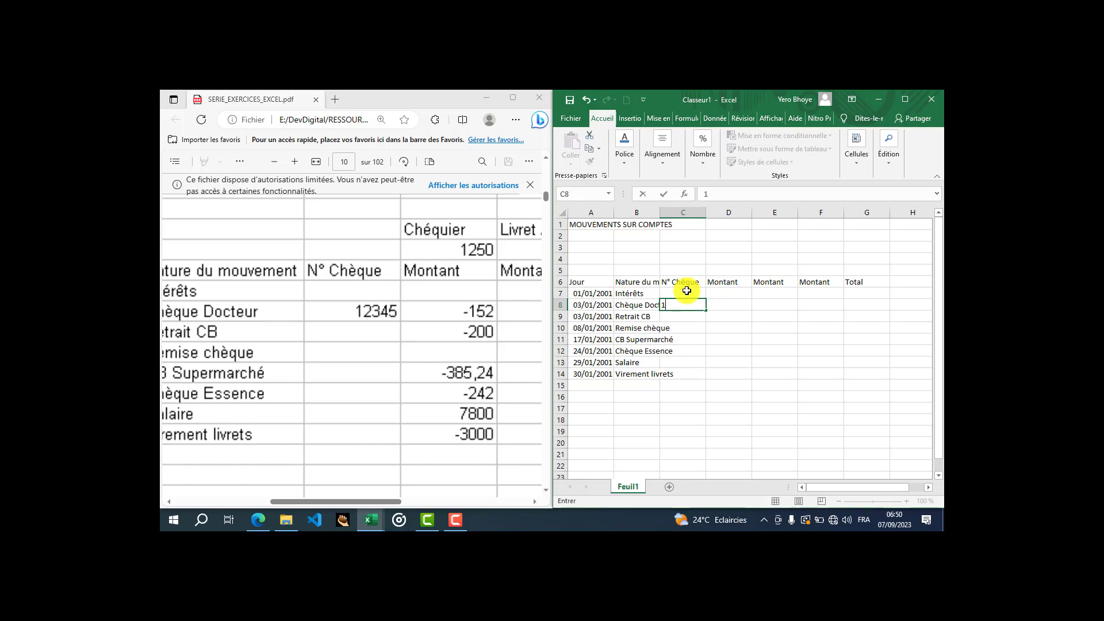
pyautogui.write('2345')
pyautogui.press('Return')
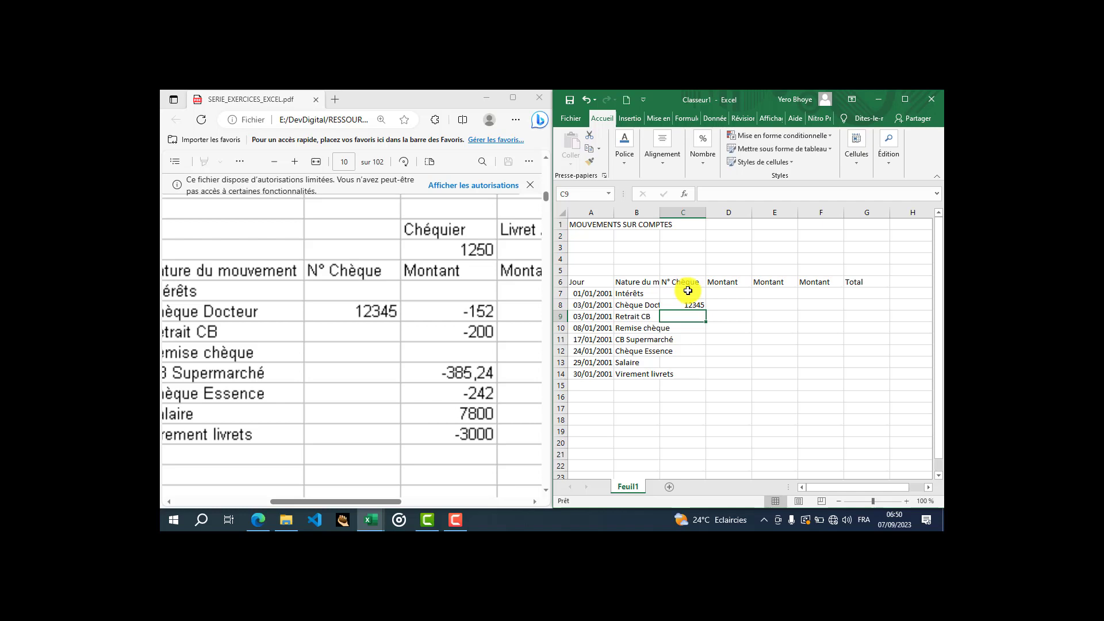
# Enter the Chèque Docteur amount -152 in D8 of the first Montant column.
pyautogui.click(743, 291)
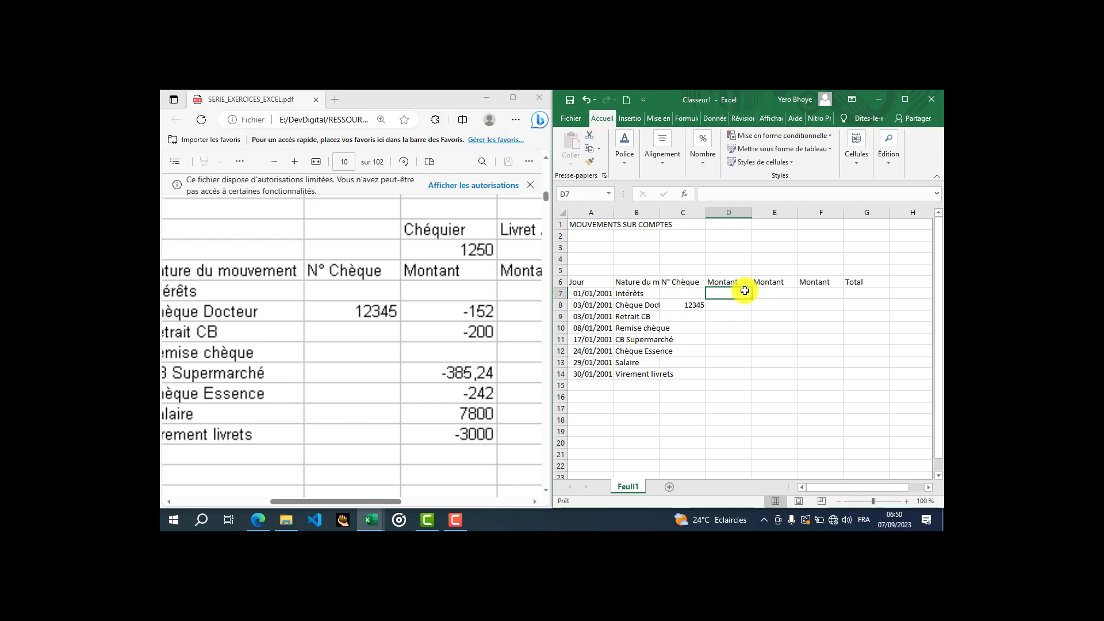
pyautogui.press('Down')
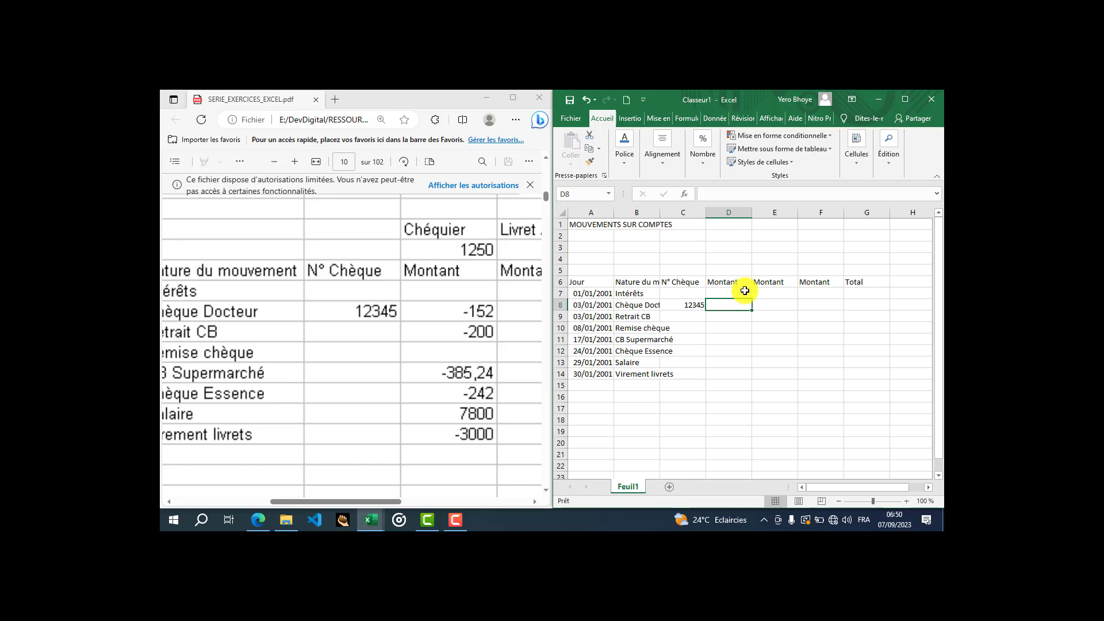
pyautogui.write('-1')
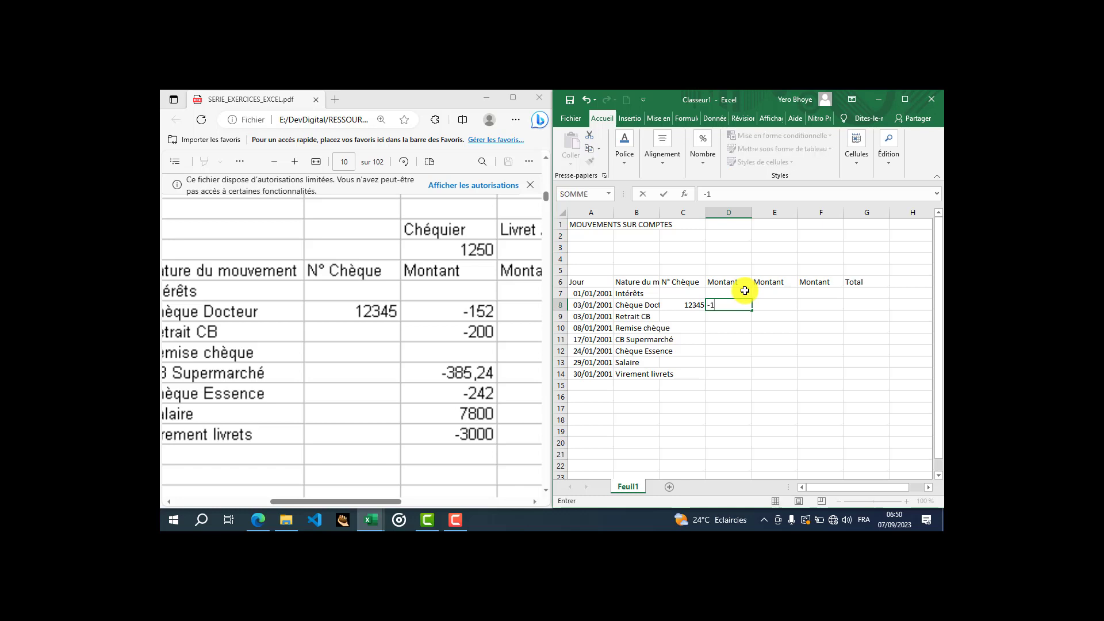
pyautogui.write('52')
pyautogui.press('Return')
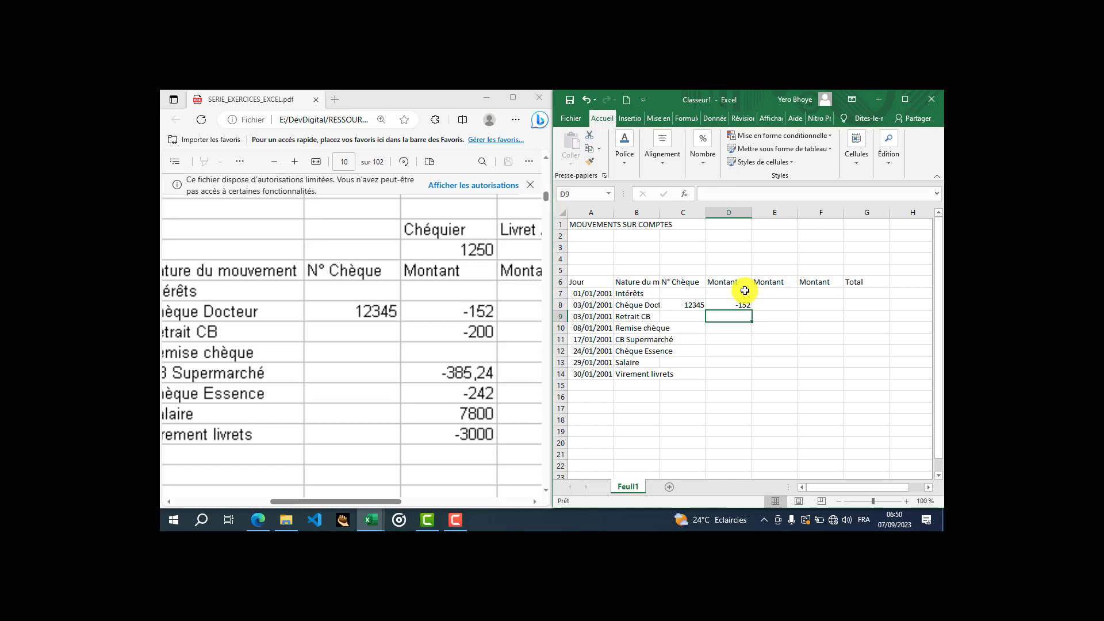
pyautogui.write('6')
pyautogui.press('BackSpace')
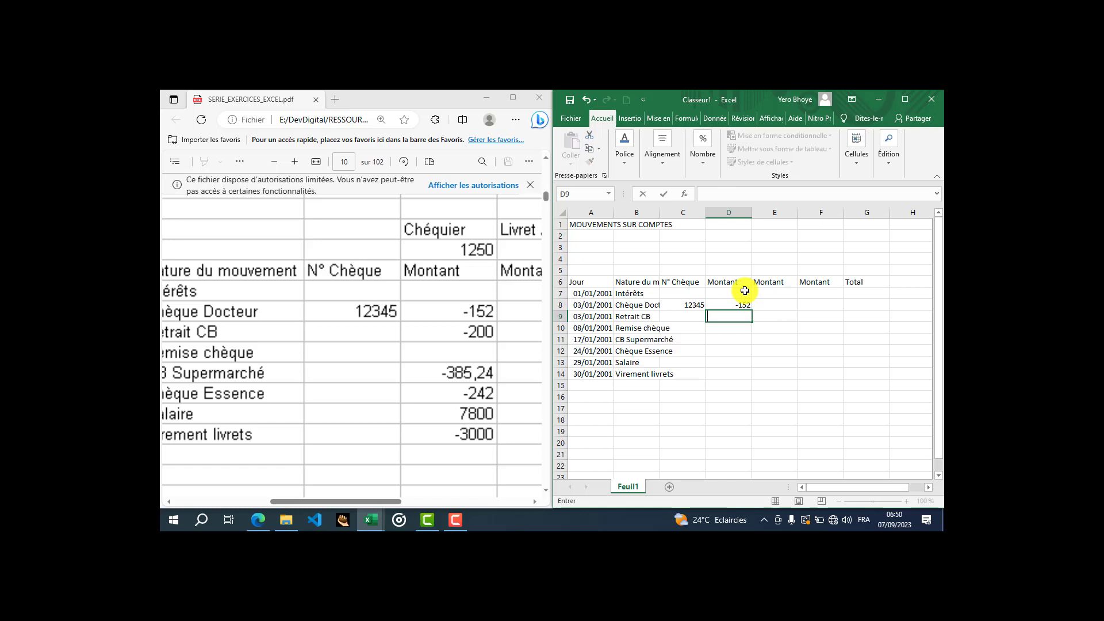
# Enter the amounts -200 in D9 for Retrait CB and -385,24 in D11 for CB Supermarché.
pyautogui.write('-200')
pyautogui.press('Return')
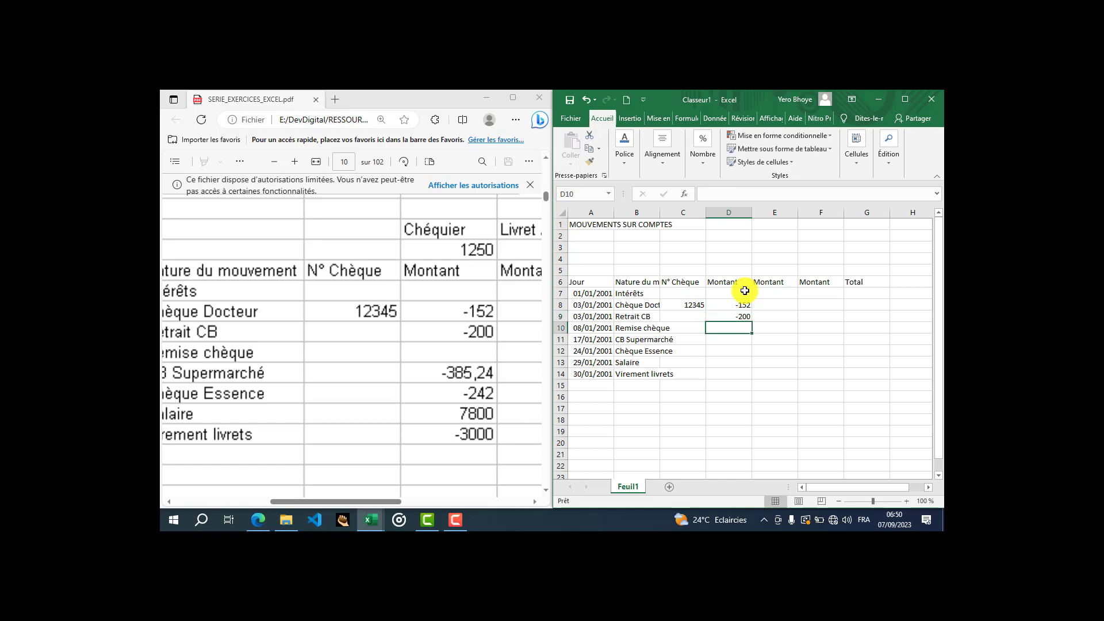
pyautogui.press('Return')
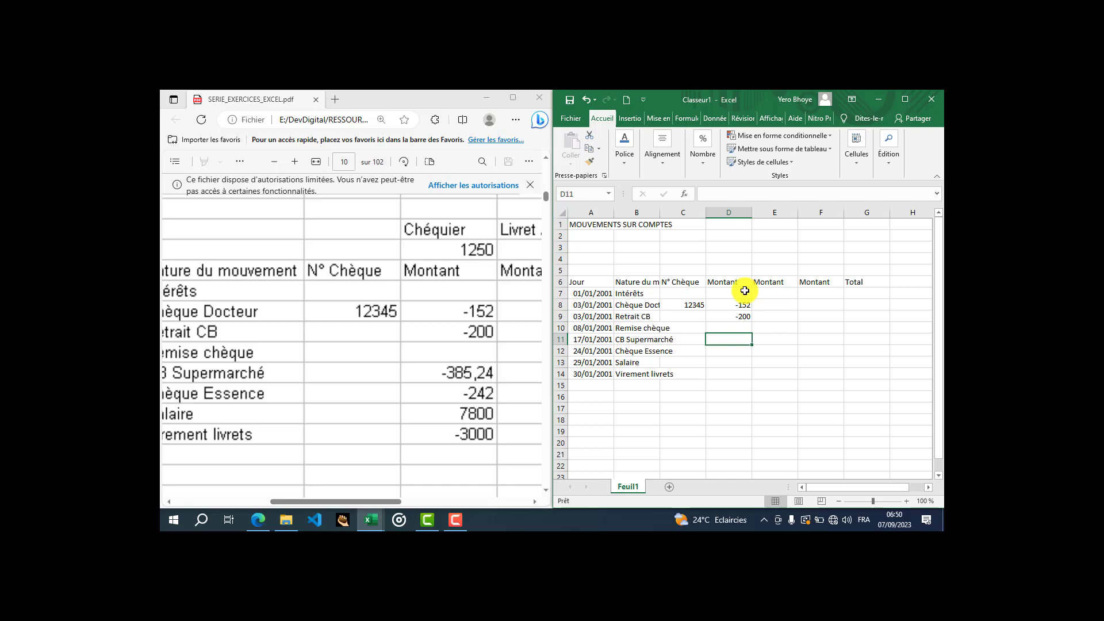
pyautogui.write('-3')
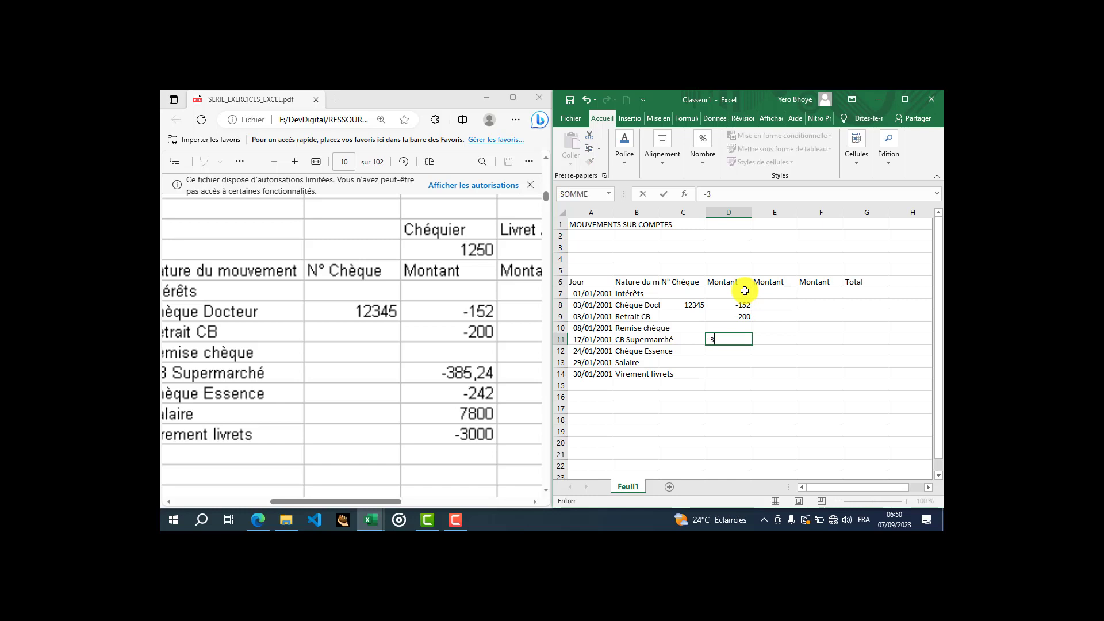
pyautogui.write('85,24')
pyautogui.press('Return')
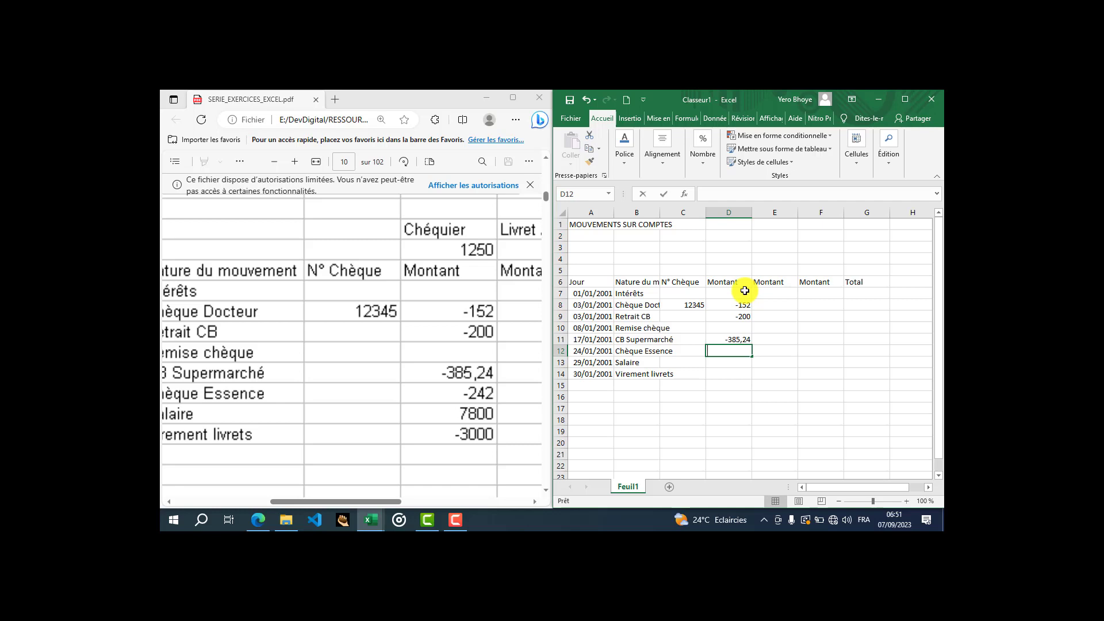
# Complete the first Montant column with -242 in D12, 7800 in D13 and -3000 in D14.
pyautogui.write('-242')
pyautogui.press('Return')
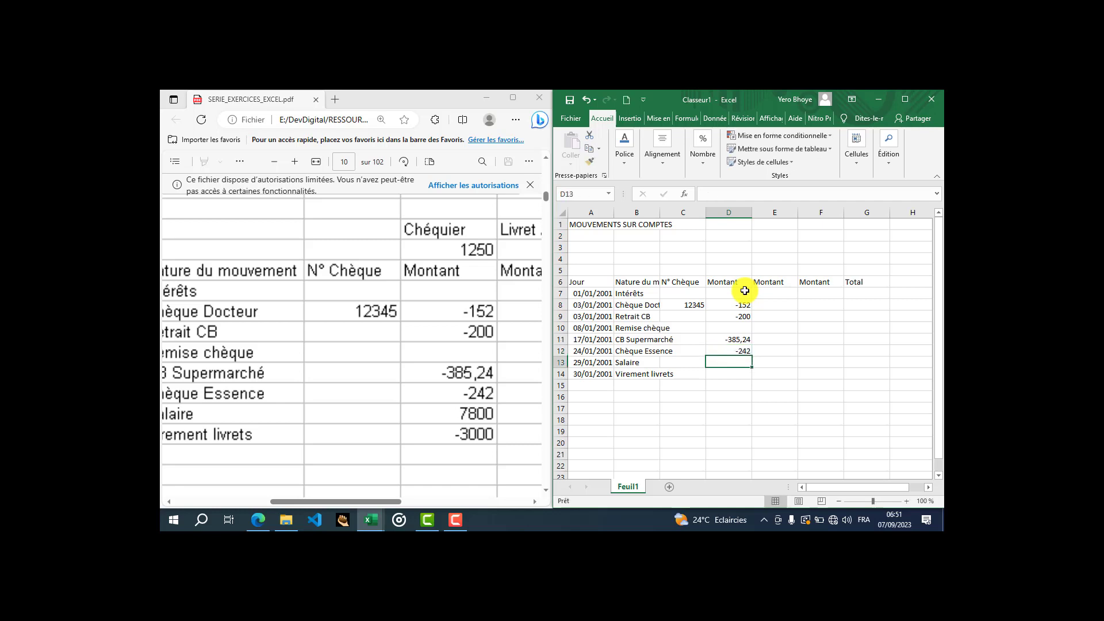
pyautogui.write('7')
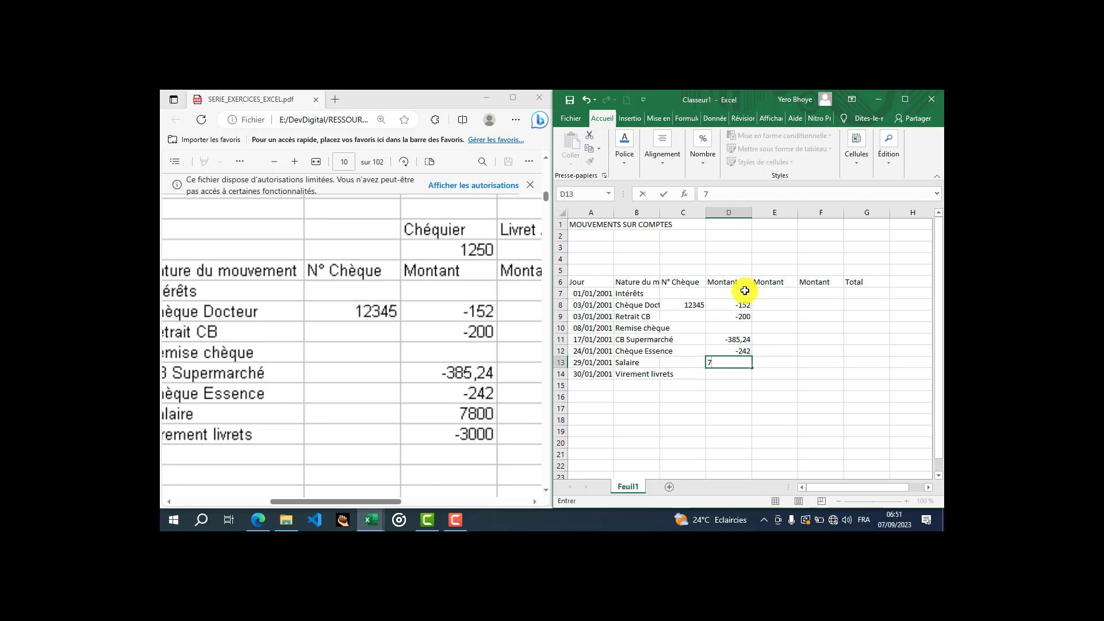
pyautogui.write('800')
pyautogui.press('Return')
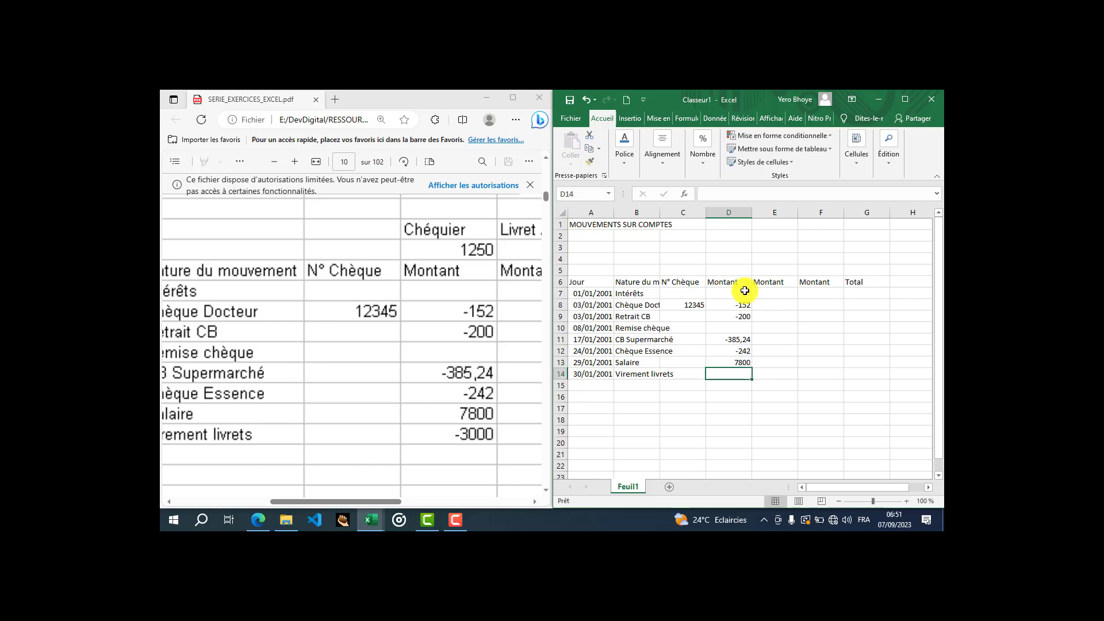
pyautogui.write('-3000')
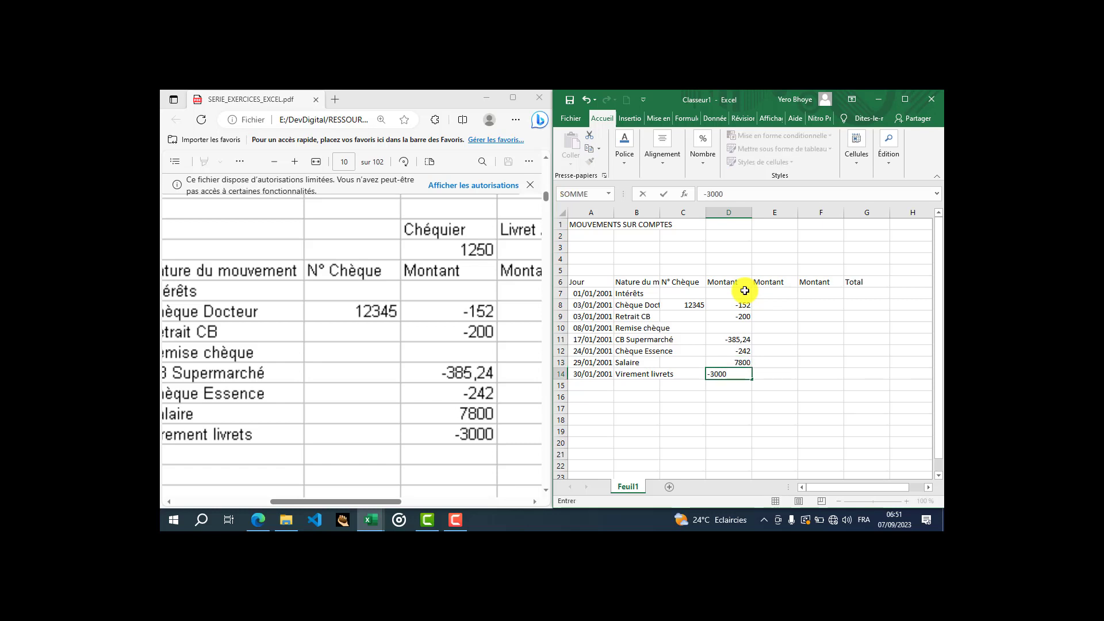
pyautogui.press('Return')
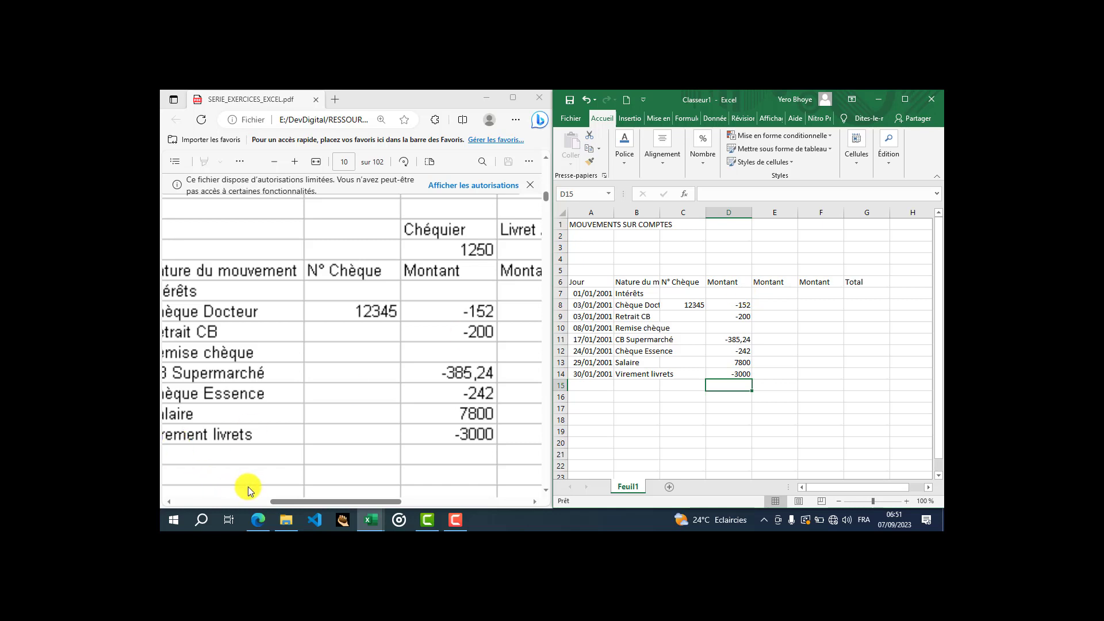
# Fill the second Montant column with 112,5 in E7 for Intérêts and 1000 in E14 for Virement livrets.
pyautogui.moveTo(276, 501); pyautogui.dragTo(353, 499)
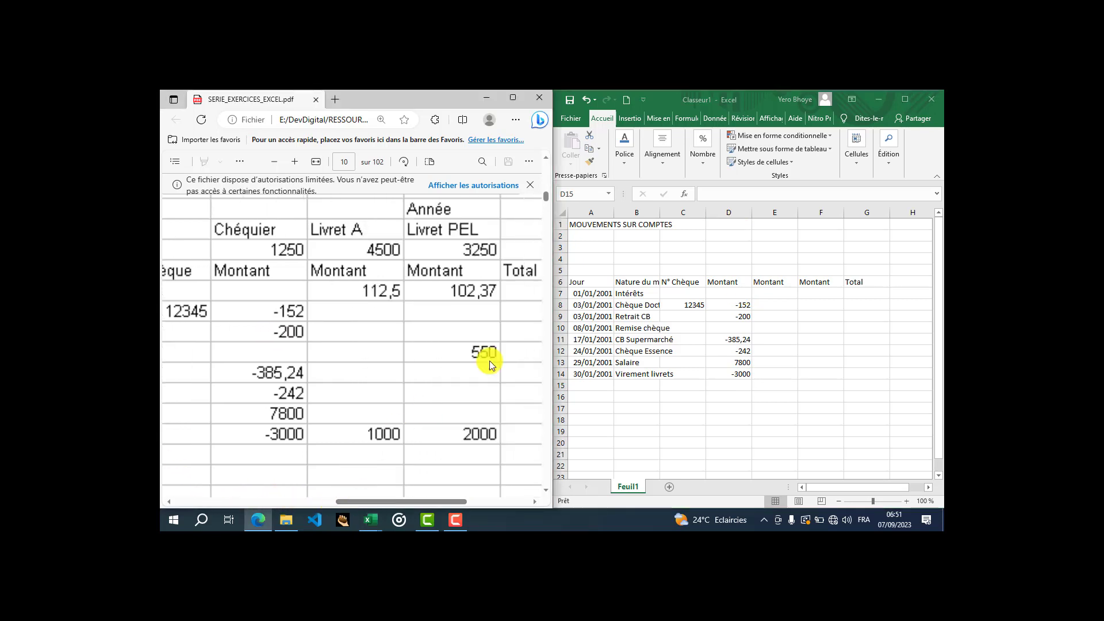
pyautogui.click(774, 294)
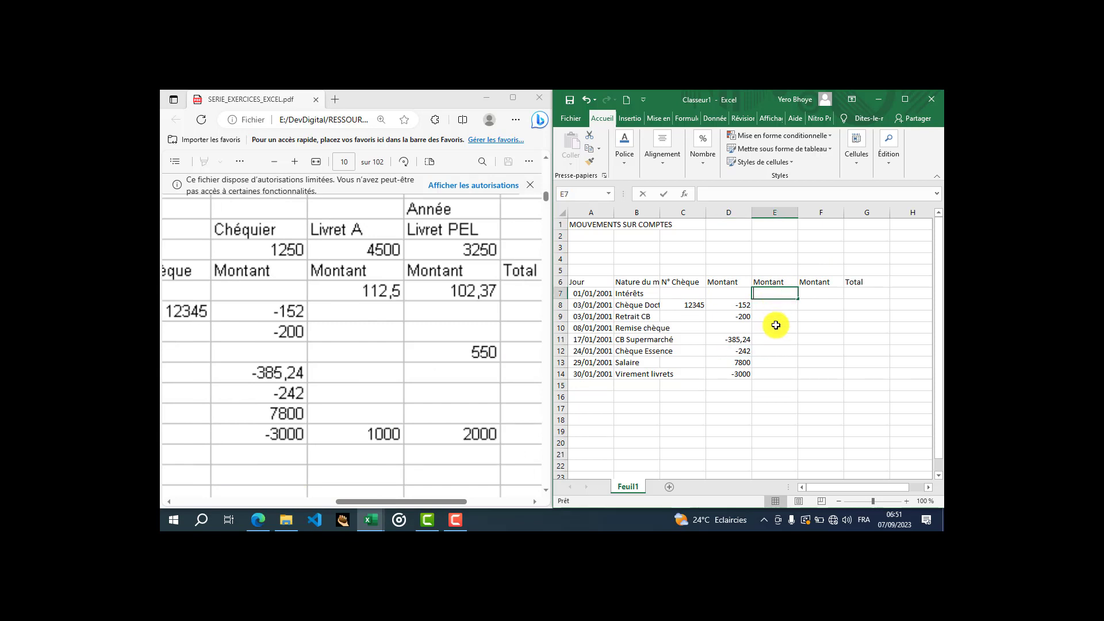
pyautogui.write('112')
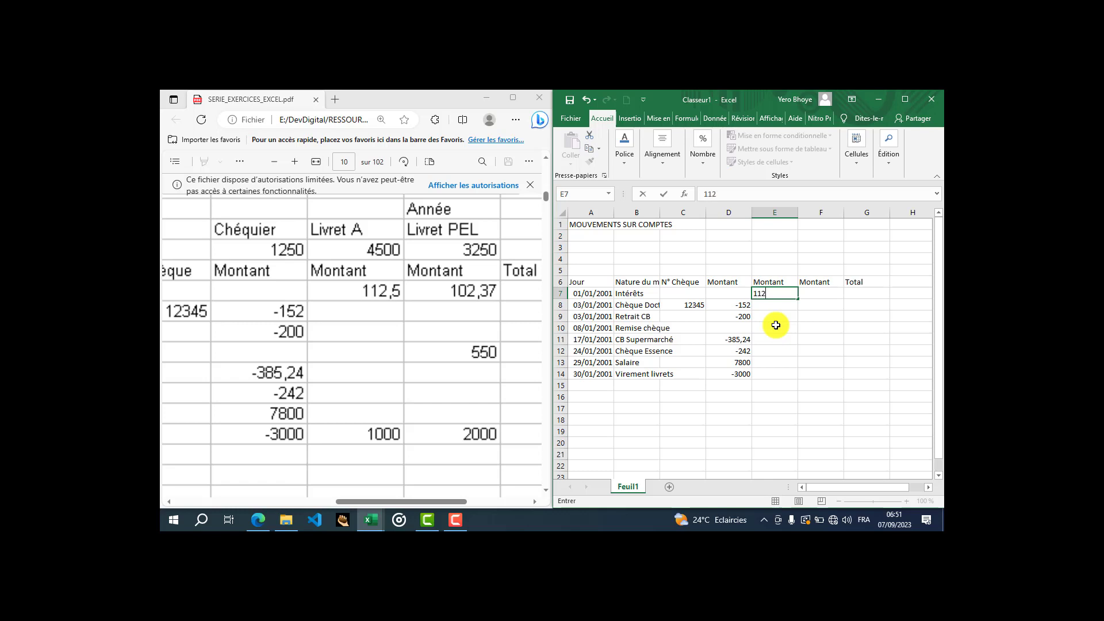
pyautogui.write(',5')
pyautogui.press('Return')
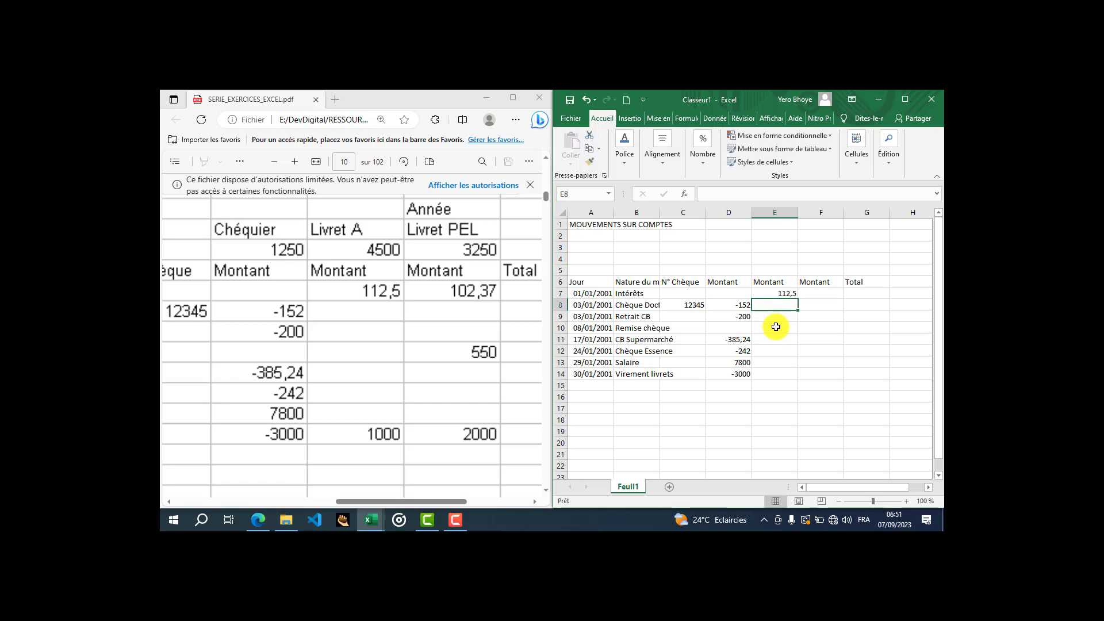
pyautogui.click(772, 376)
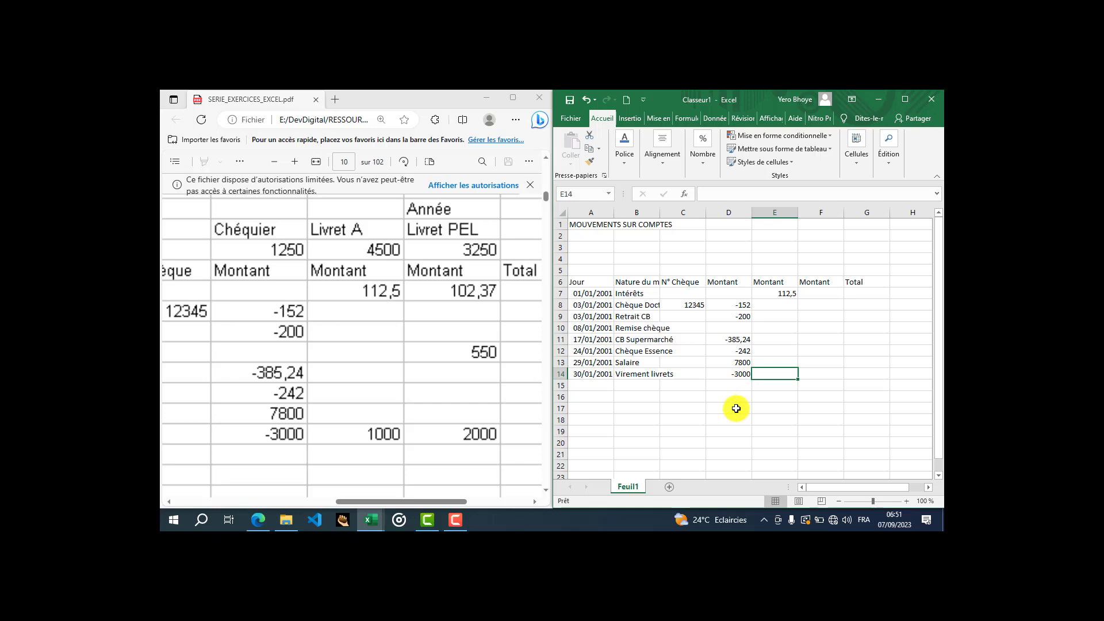
pyautogui.write('1000')
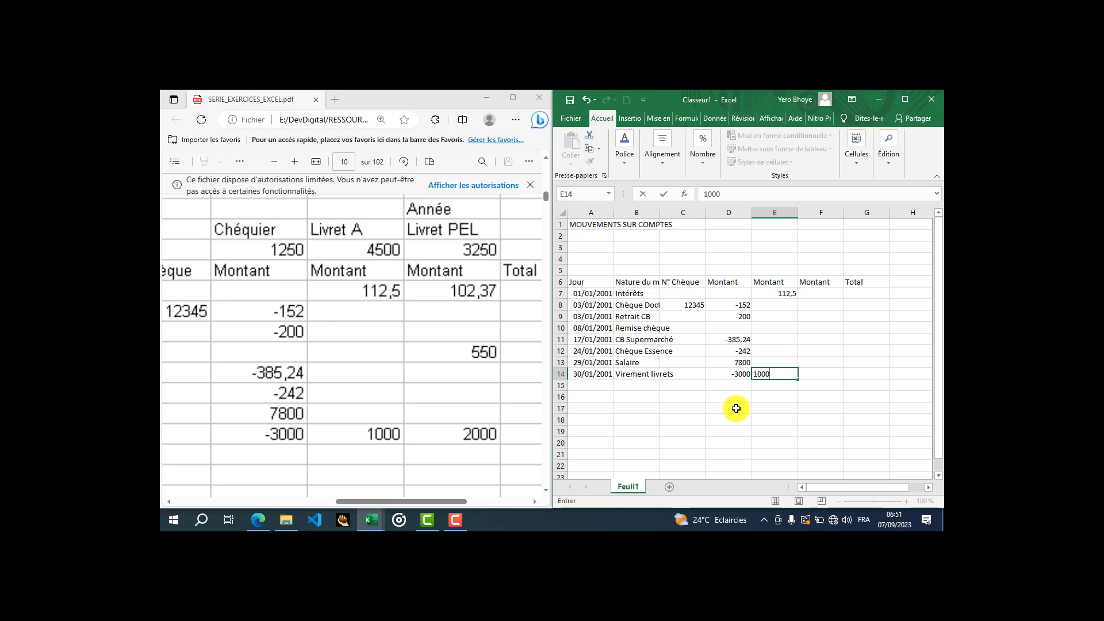
pyautogui.press('Return')
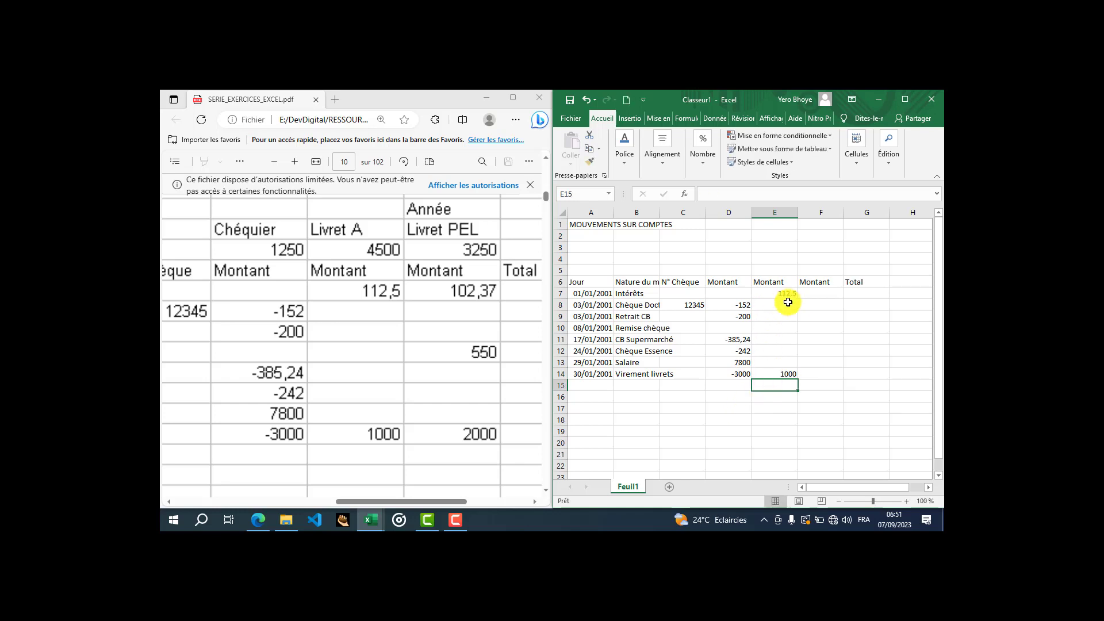
# Fill the third Montant column with 102,37 in F7, 550 in F10 and 2000 in F14.
pyautogui.click(819, 294)
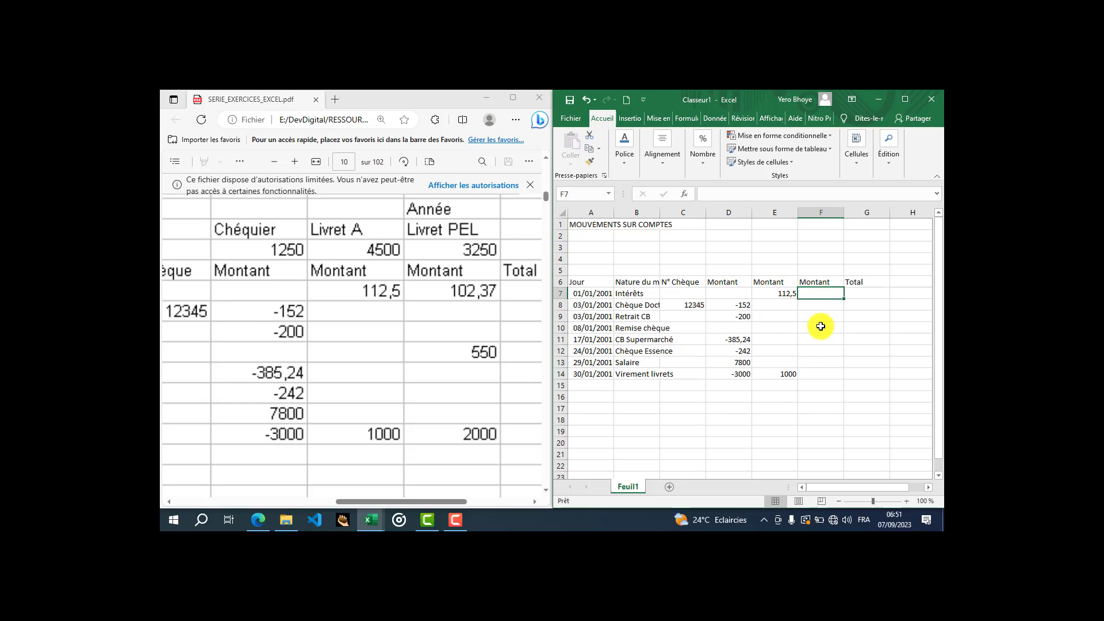
pyautogui.write('102')
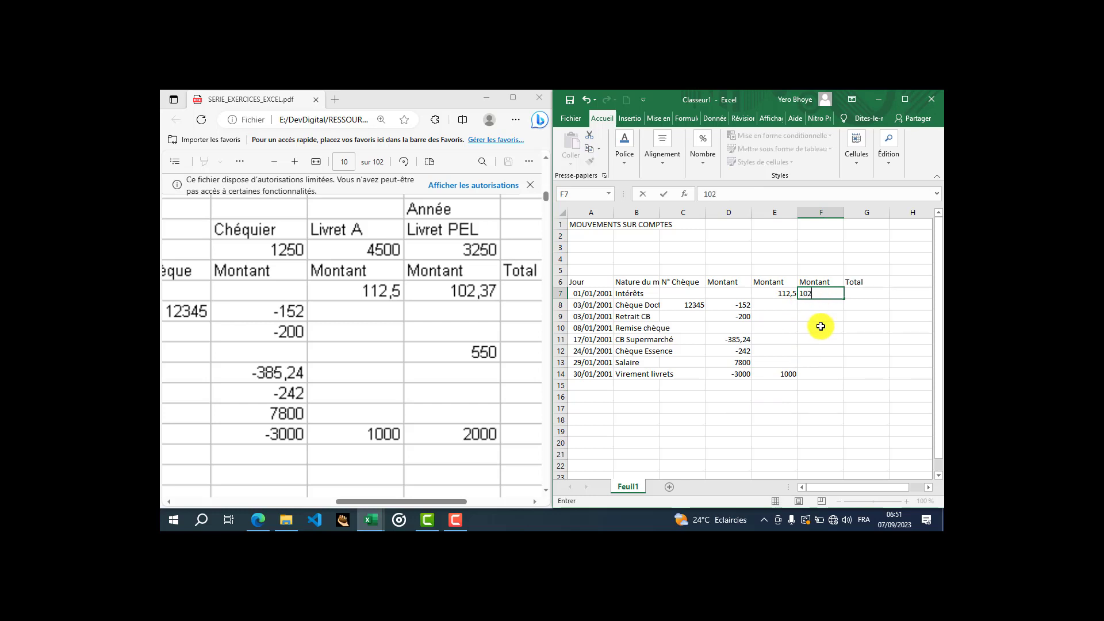
pyautogui.write(',37')
pyautogui.press('Return')
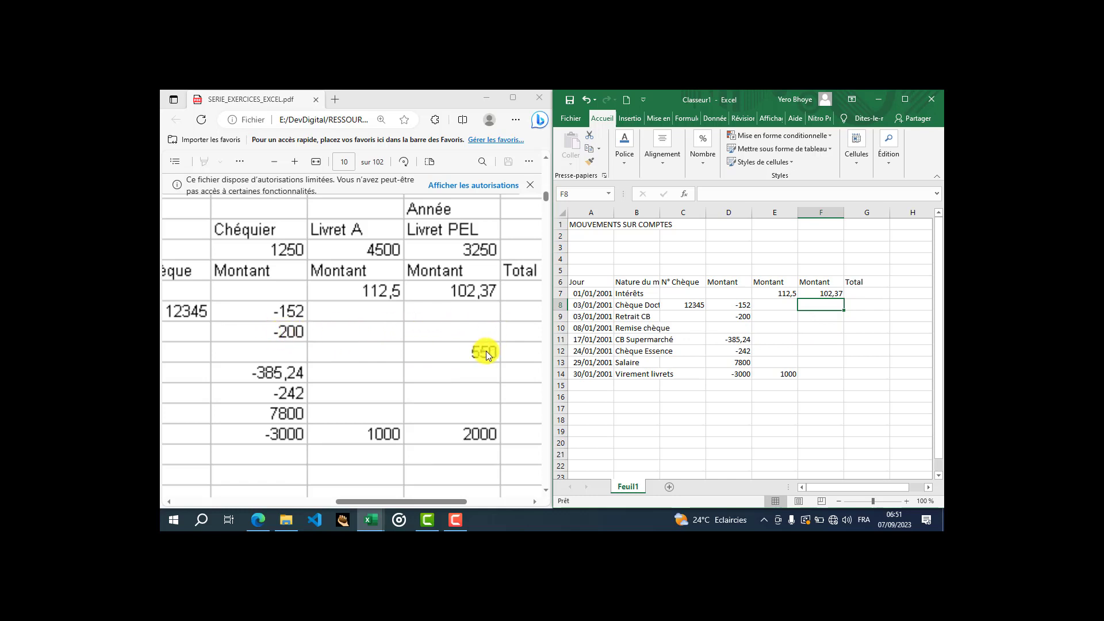
pyautogui.click(827, 331)
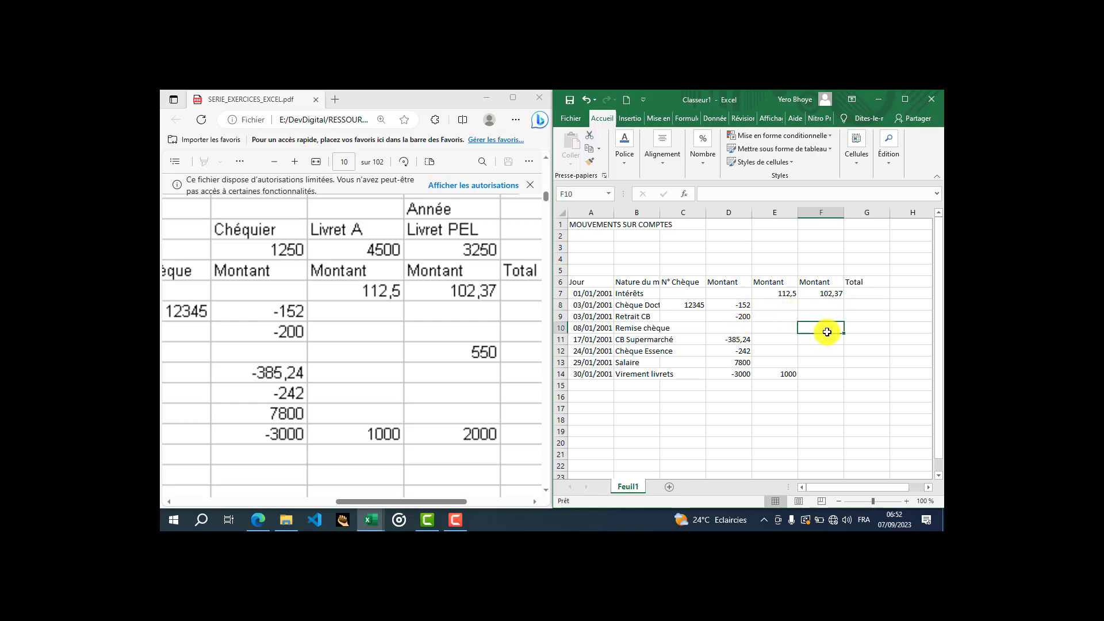
pyautogui.write('55')
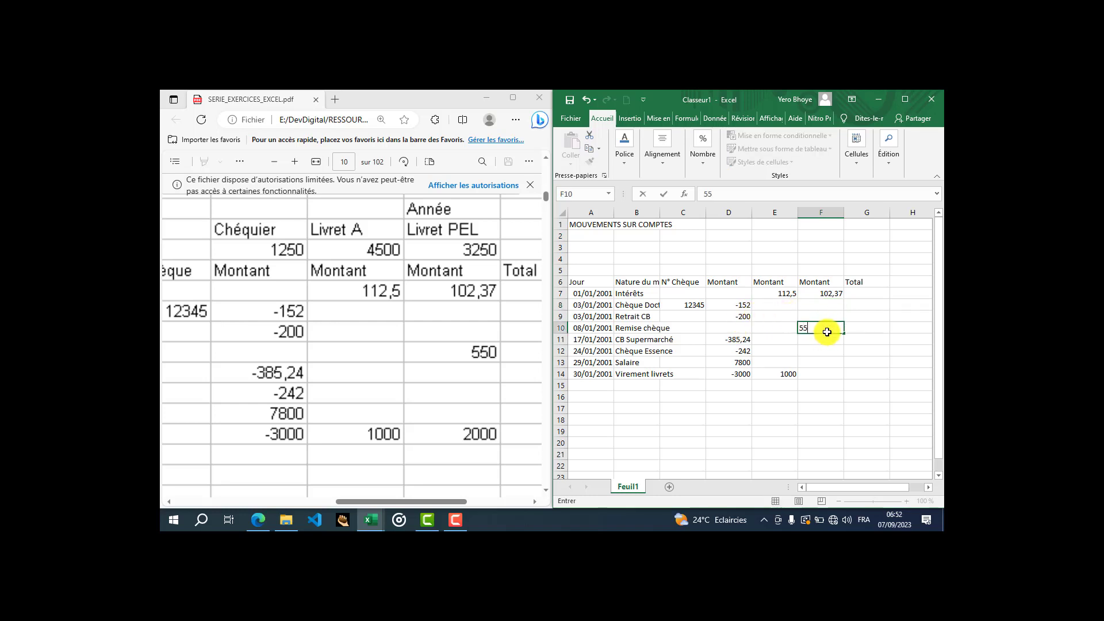
pyautogui.write('0')
pyautogui.press('Return')
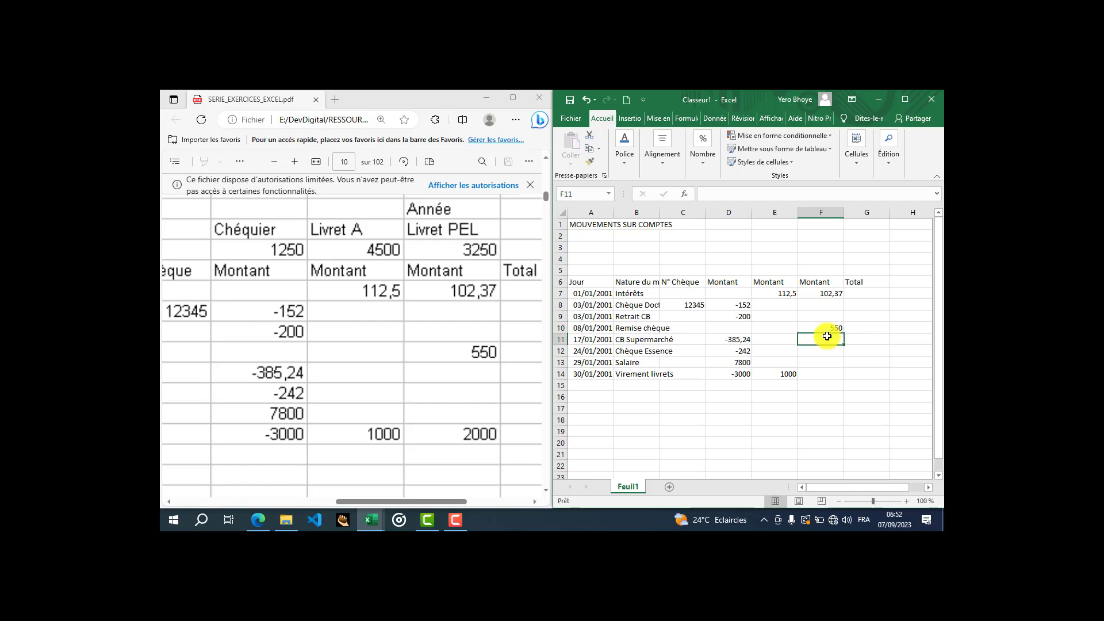
pyautogui.click(822, 375)
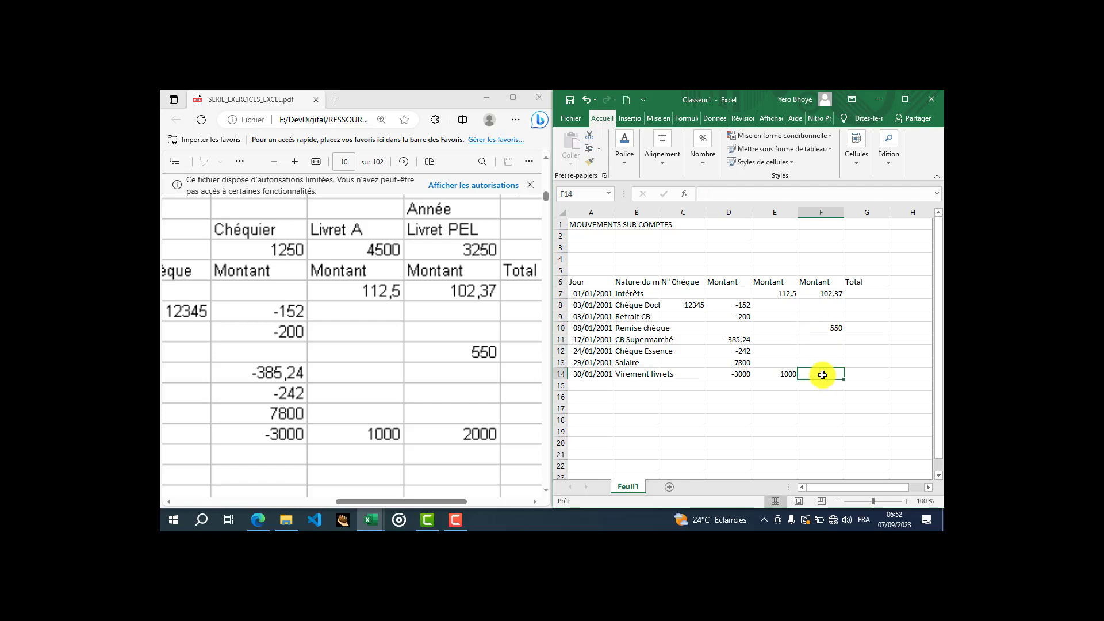
pyautogui.write('2000')
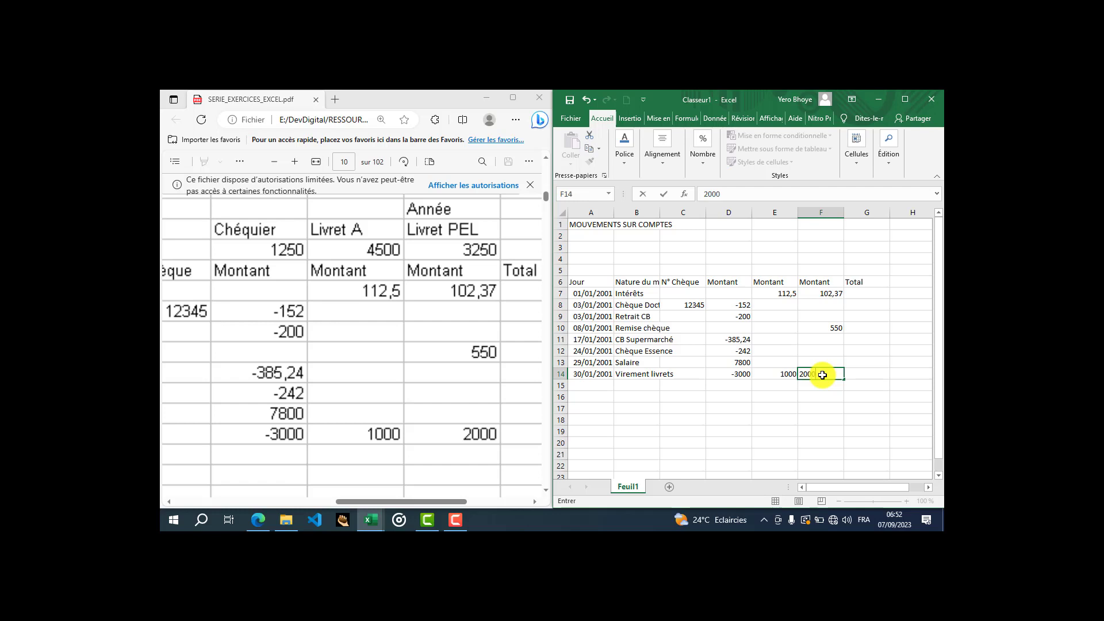
pyautogui.press('Return')
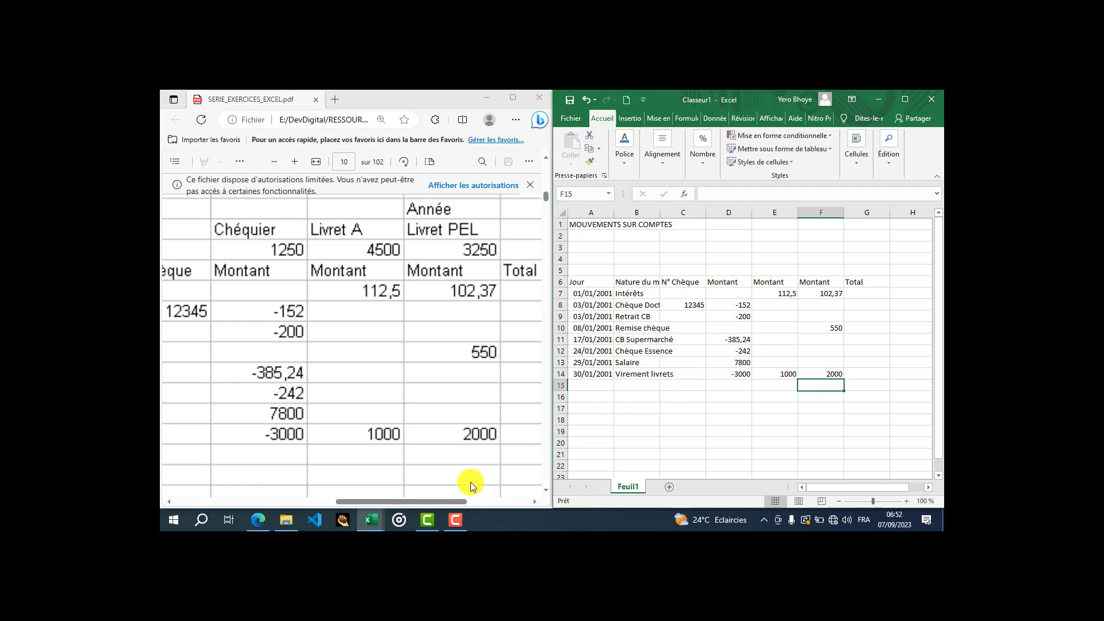
# Examine the rest of the PDF table, including the Total column and the account names and balances above the Montant headings.
pyautogui.moveTo(460, 501); pyautogui.dragTo(500, 504)
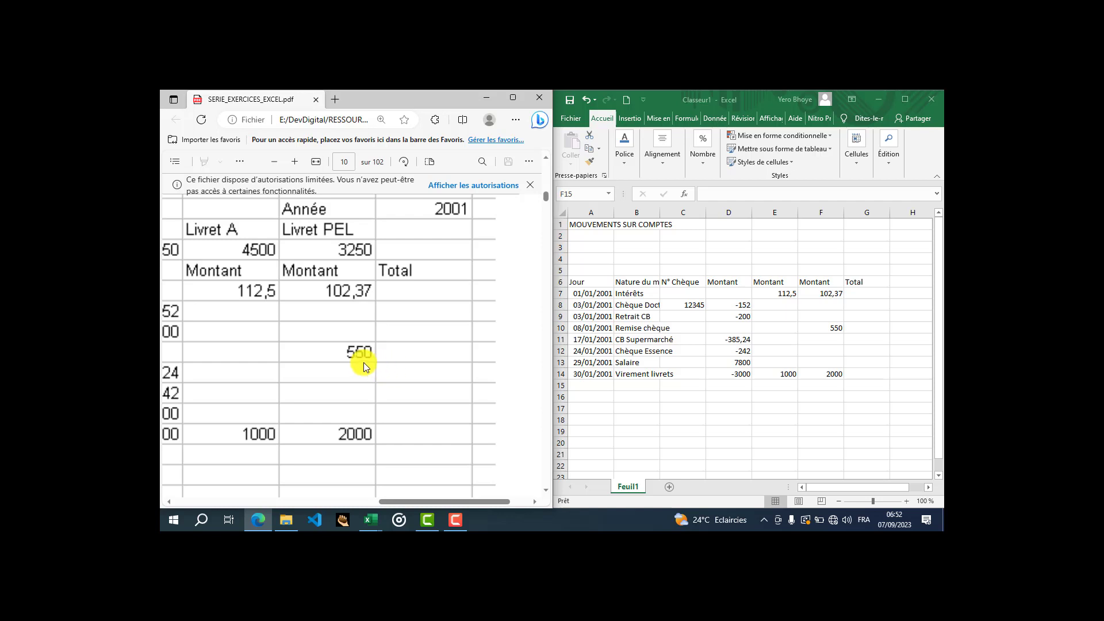
pyautogui.scroll(-3, 363, 367)
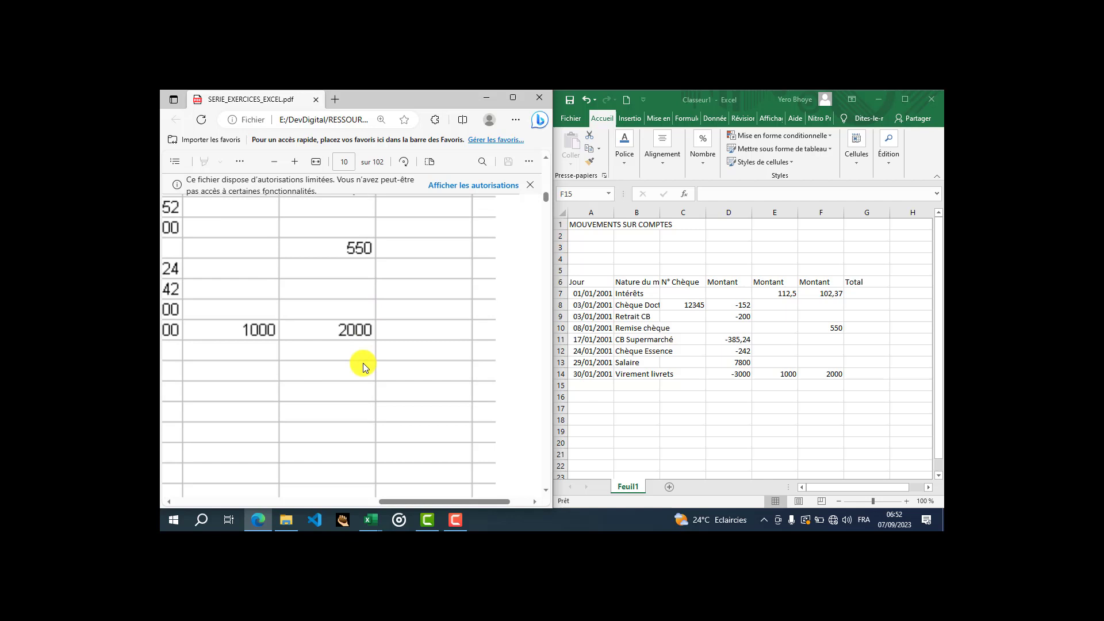
pyautogui.scroll(-2, 316, 313)
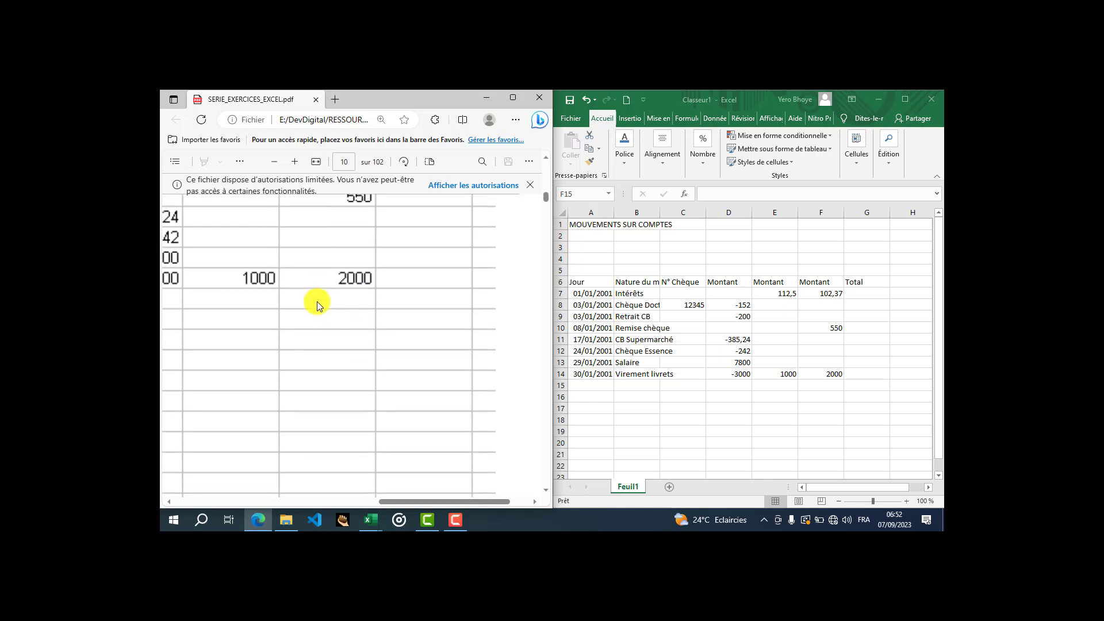
pyautogui.scroll(-3, 316, 302)
pyautogui.scroll(7, 316, 301)
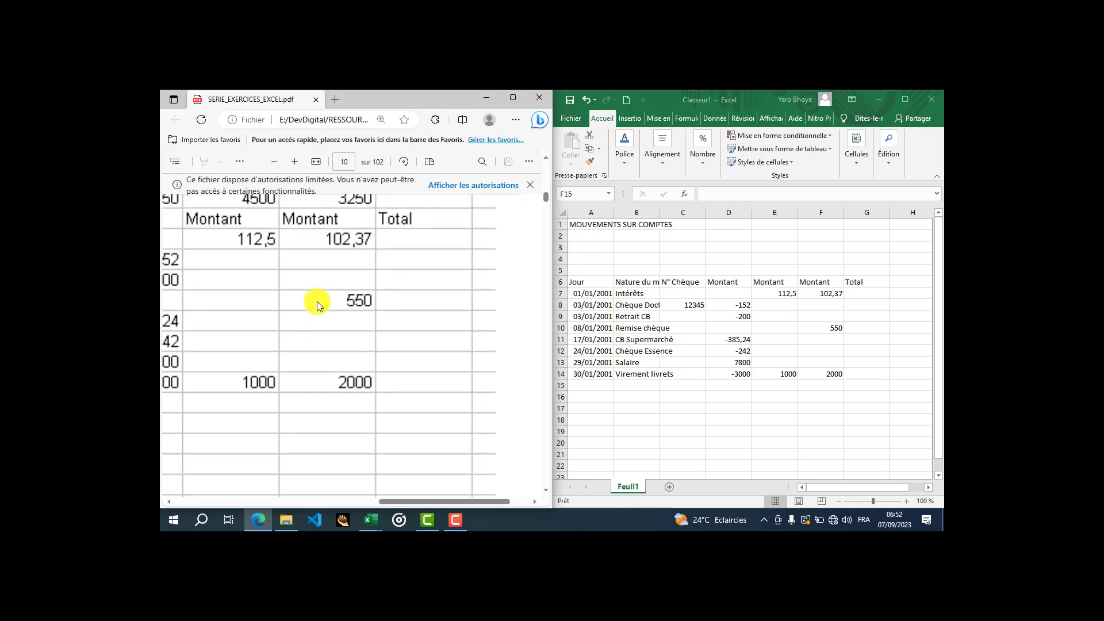
pyautogui.scroll(3, 316, 302)
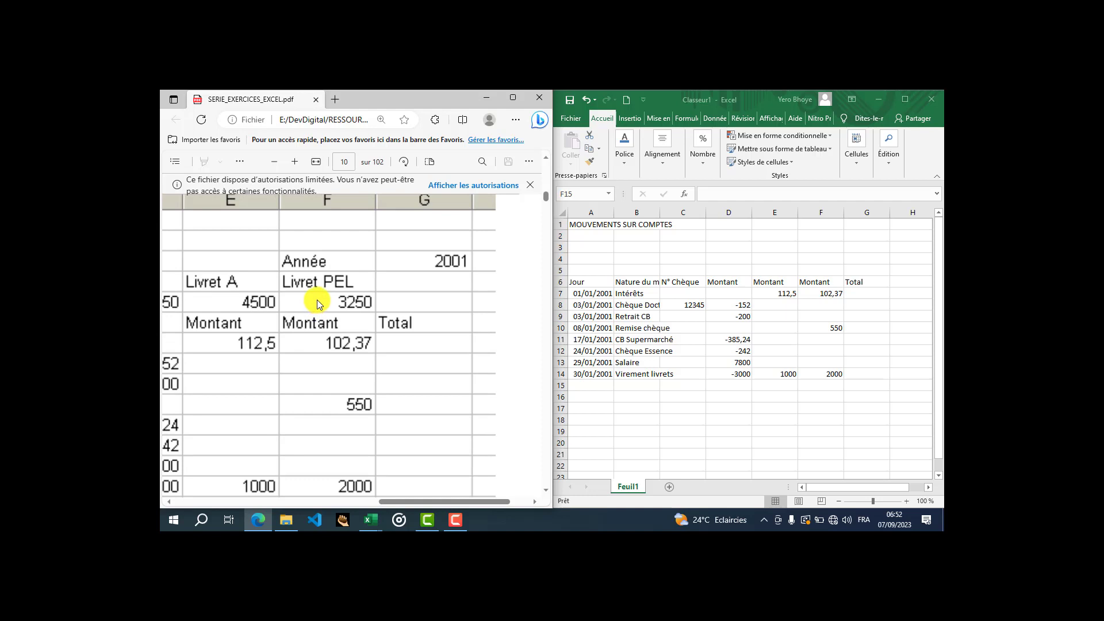
pyautogui.keyDown('ctrl'); pyautogui.scroll(-3, 316, 299); pyautogui.keyUp('ctrl')
pyautogui.keyDown('ctrl'); pyautogui.scroll(1, 275, 312); pyautogui.keyUp('ctrl')
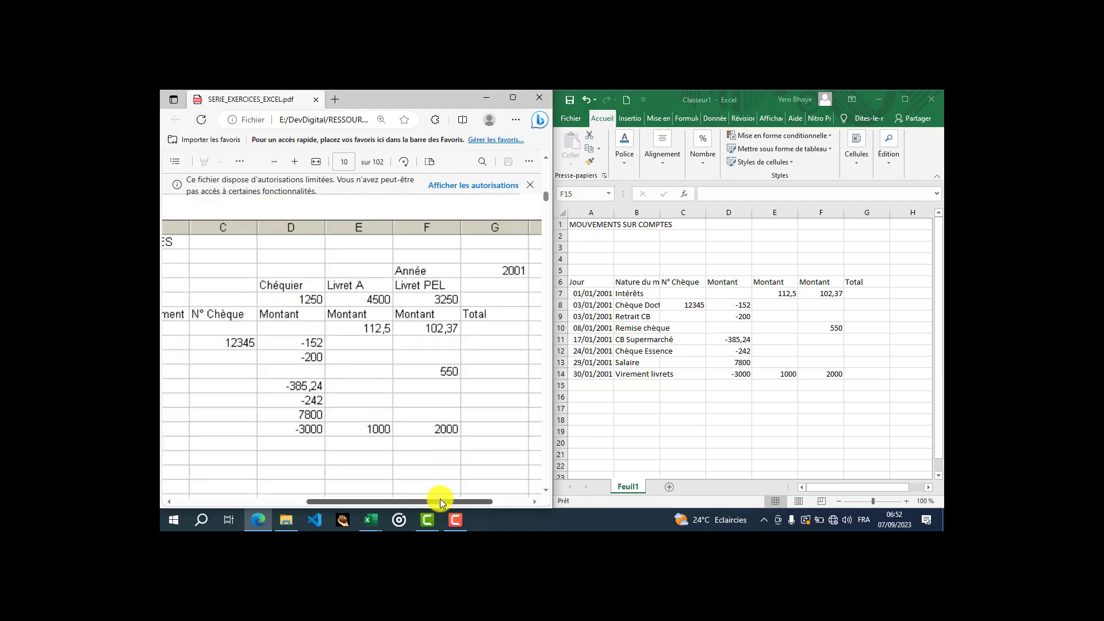
pyautogui.moveTo(440, 500); pyautogui.dragTo(328, 496)
pyautogui.keyDown('ctrl'); pyautogui.scroll(-1, 343, 450); pyautogui.keyUp('ctrl')
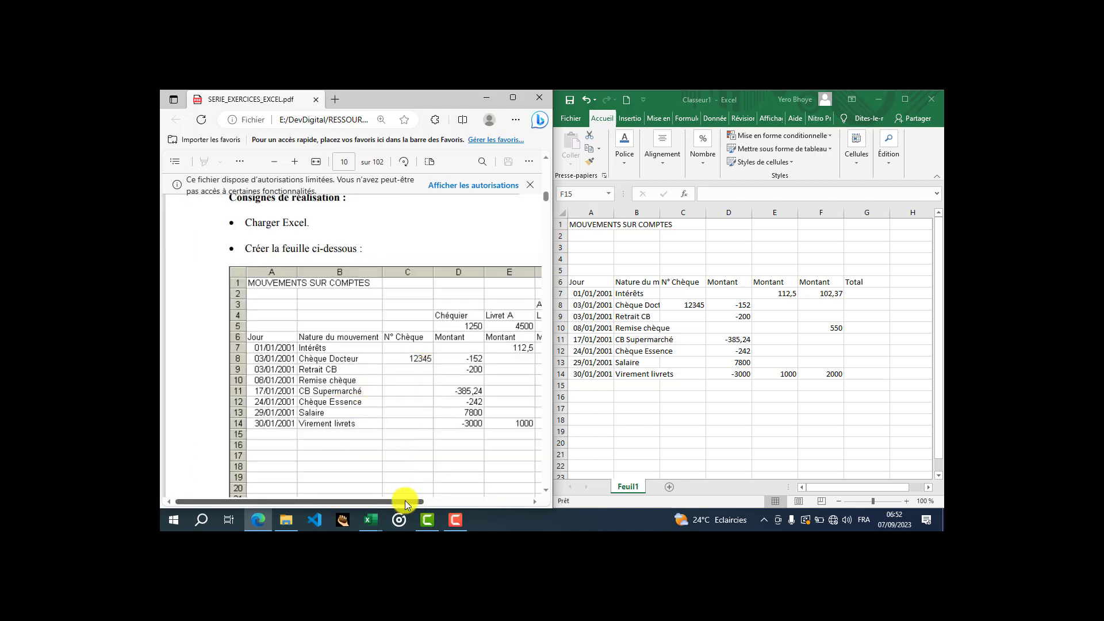
pyautogui.moveTo(405, 501); pyautogui.dragTo(450, 490)
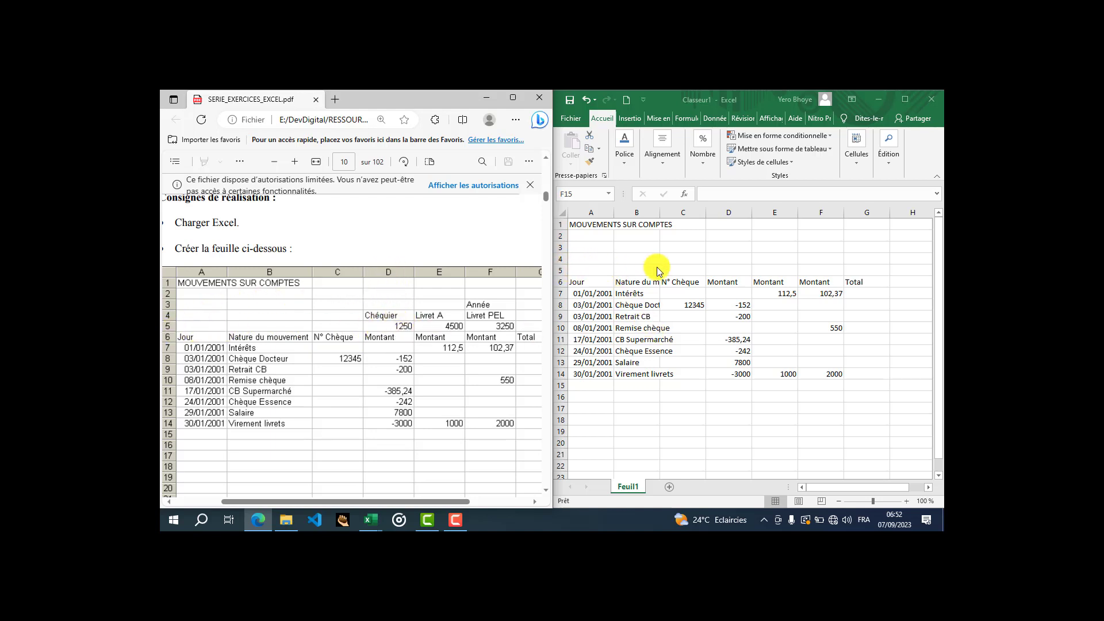
# Enter the account balances above the Montant headings: 1250 in D5, 4500 in E5 and 3250 in F5.
pyautogui.click(731, 266)
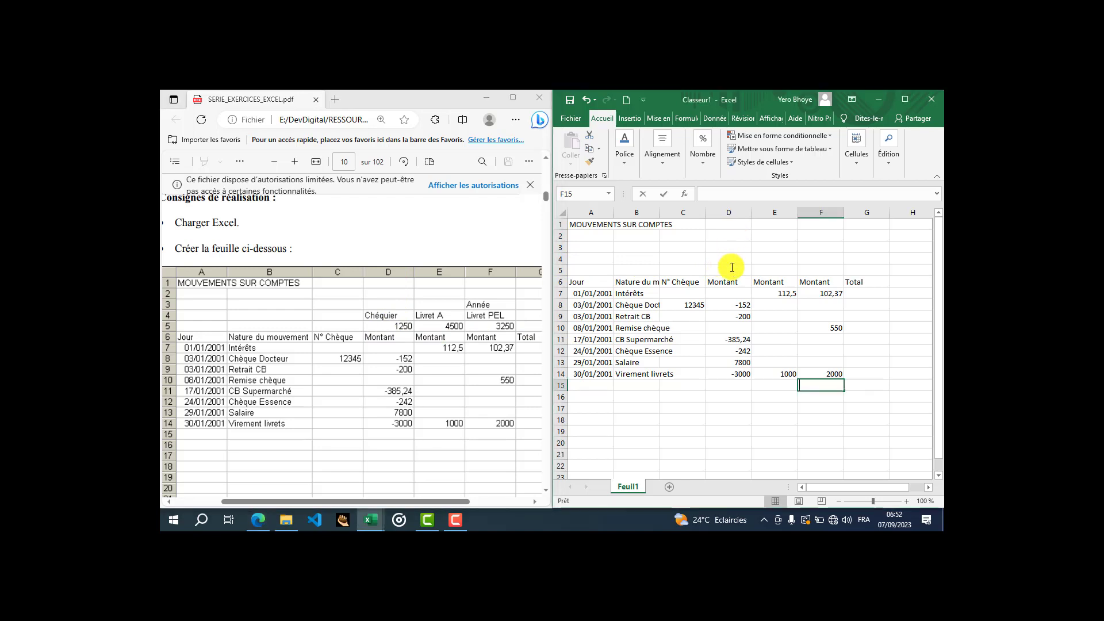
pyautogui.click(731, 267)
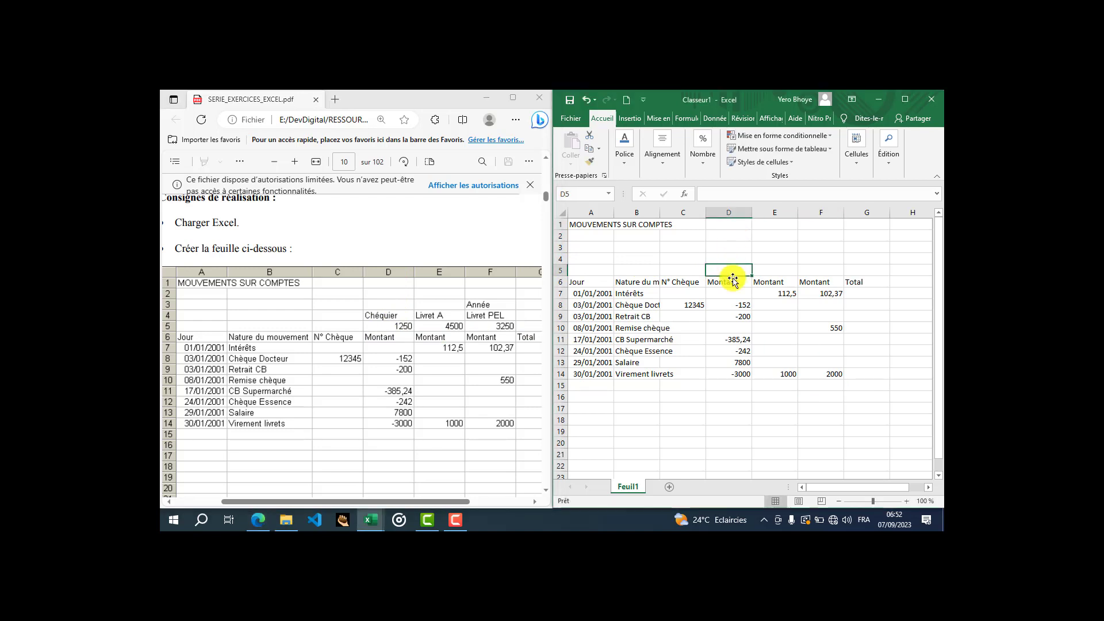
pyautogui.write('1')
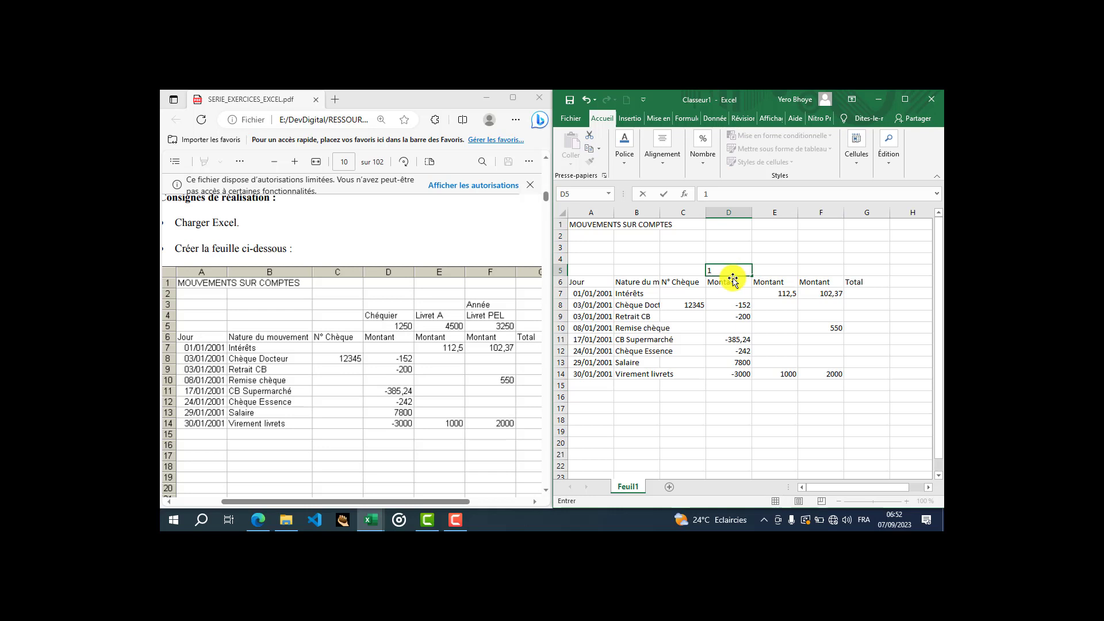
pyautogui.write('250')
pyautogui.press('Tab')
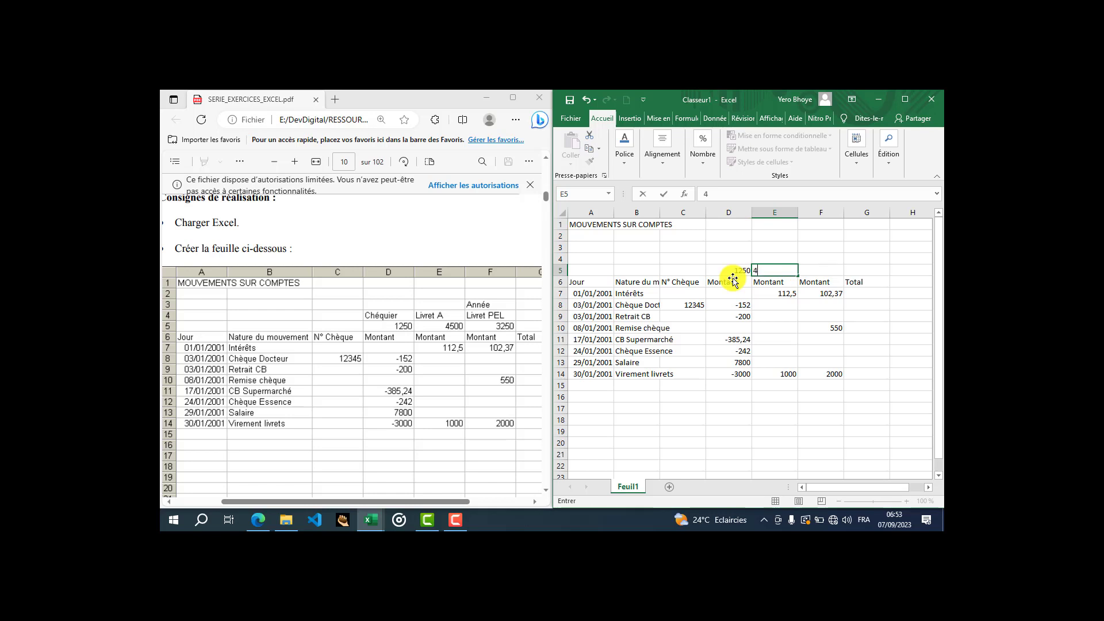
pyautogui.write('500')
pyautogui.press('Tab')
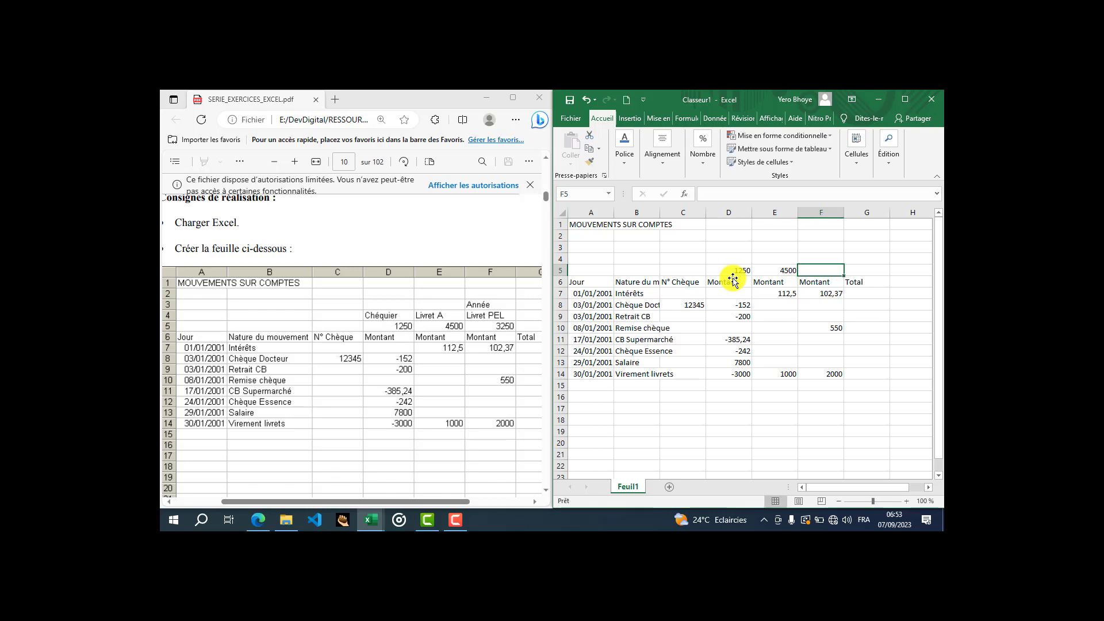
pyautogui.write('3')
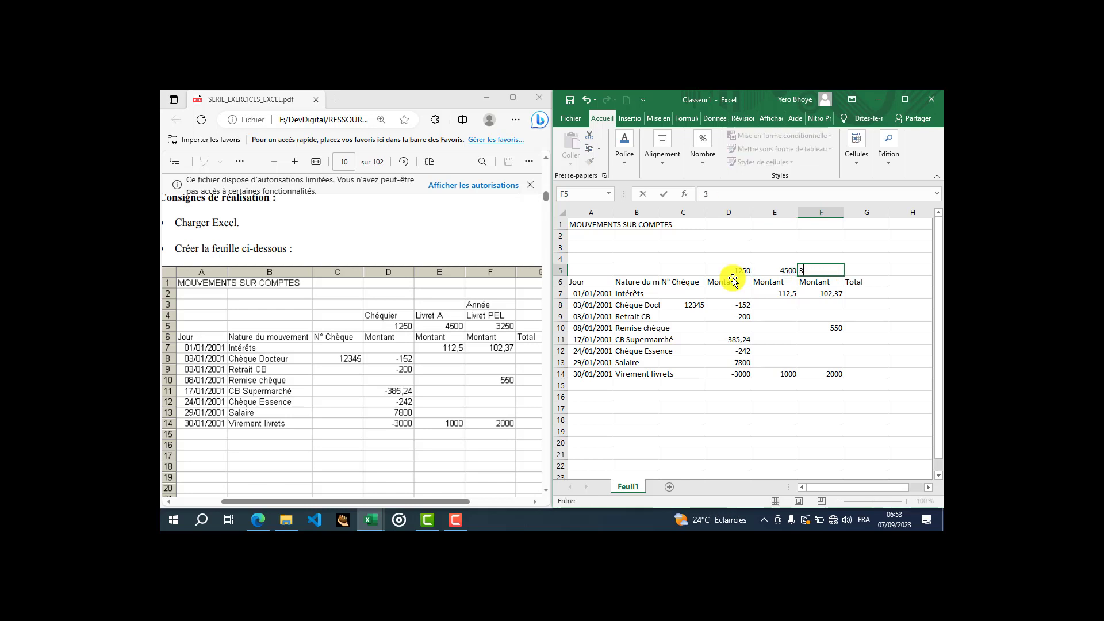
pyautogui.write('250')
pyautogui.press('Tab')
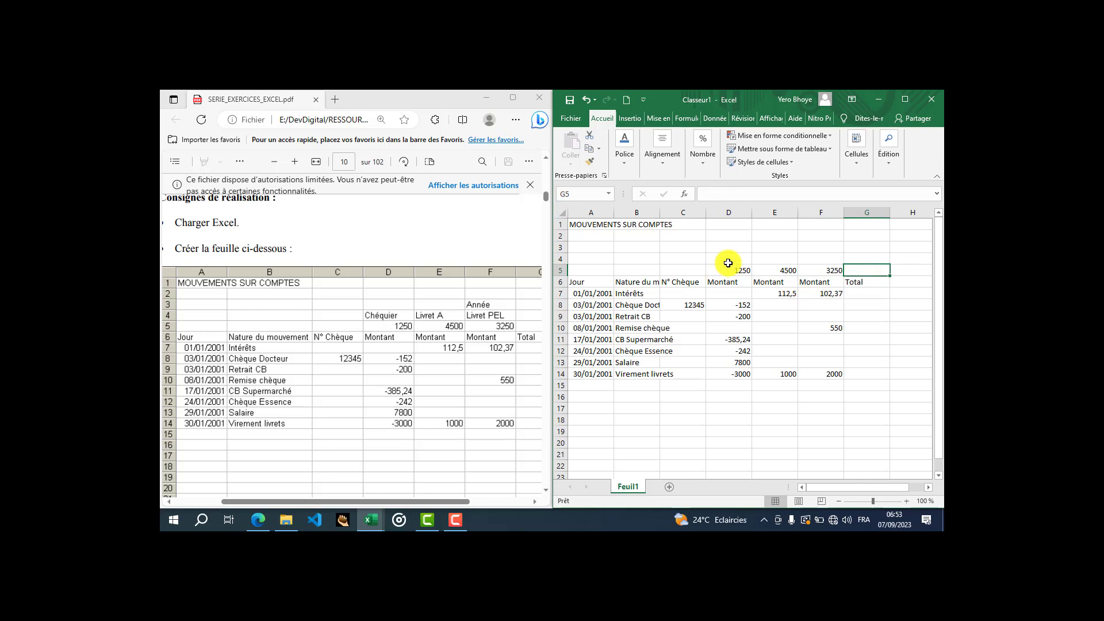
# Label the three balances with the account names Chéquier in D4, Livret A in E4 and Livret PEL in F4.
pyautogui.click(731, 261)
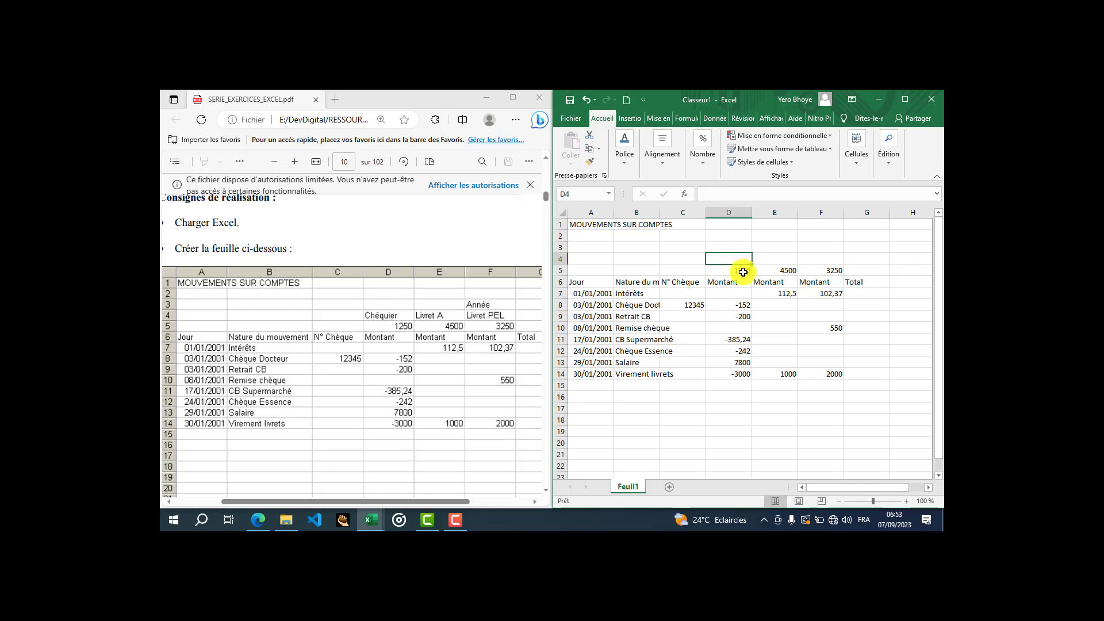
pyautogui.write('C')
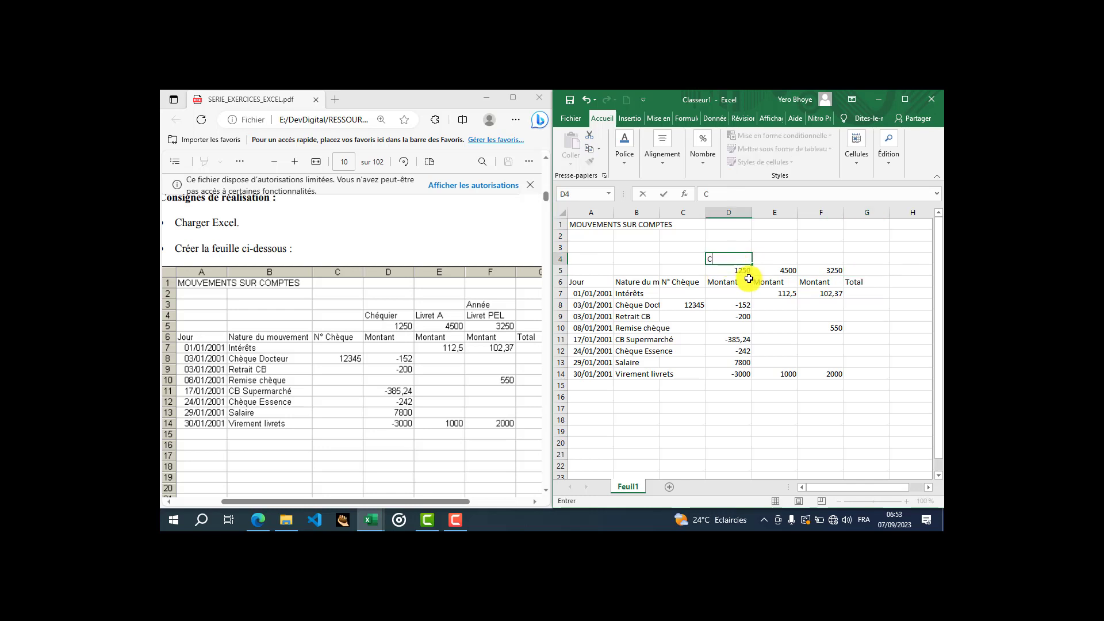
pyautogui.write('héau')
pyautogui.write('quier')
pyautogui.press('Tab')
pyautogui.write('Liv')
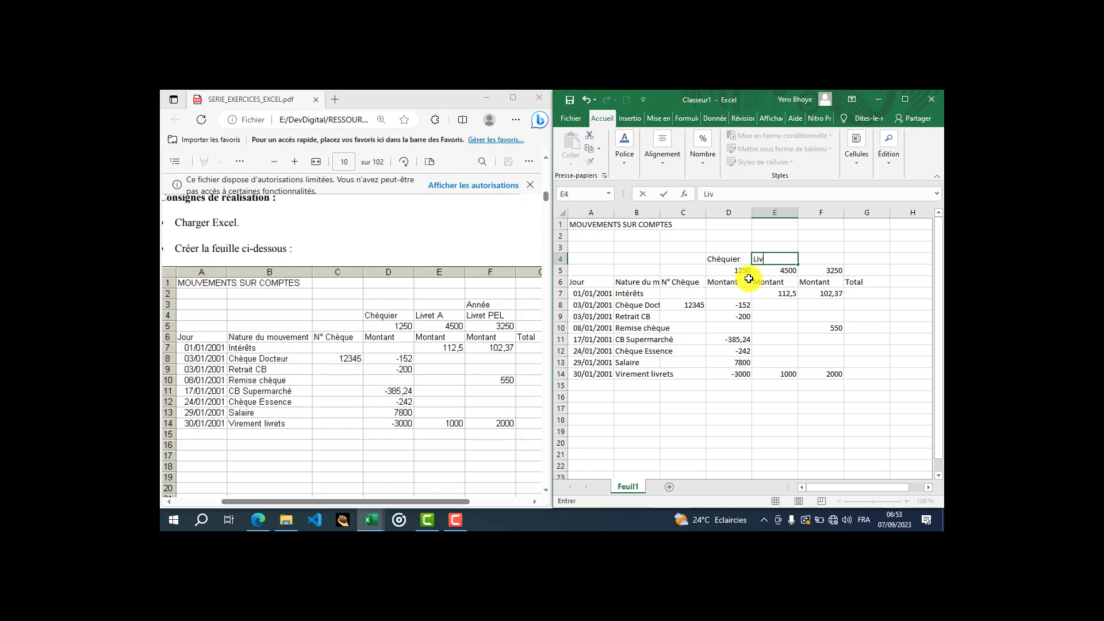
pyautogui.write('ret A')
pyautogui.press('Tab')
pyautogui.write('Liv')
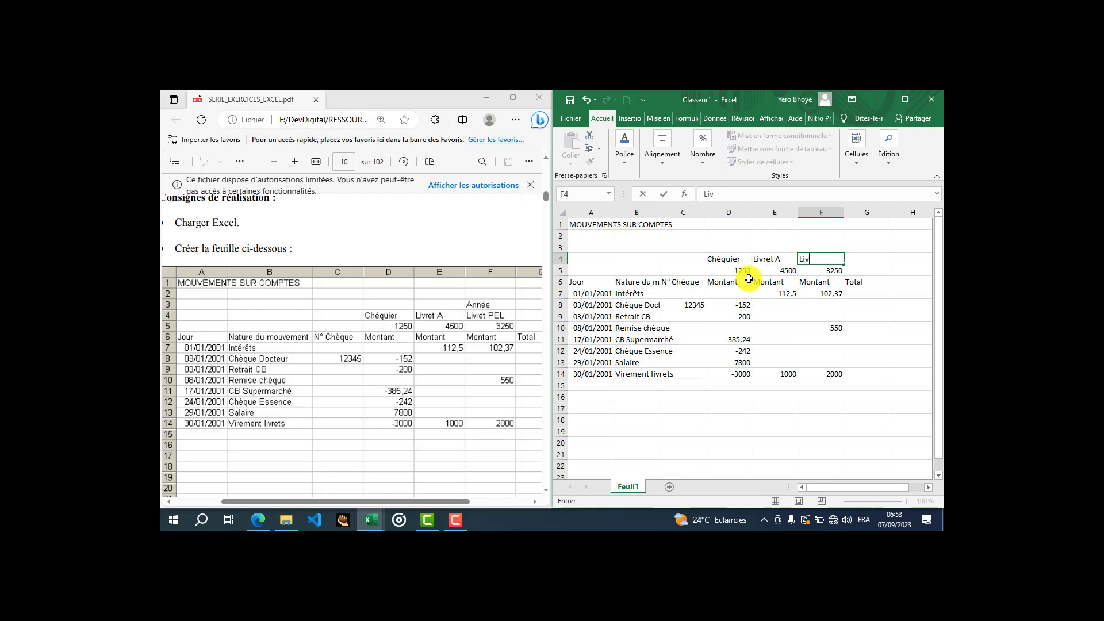
pyautogui.write('ret PEL')
# Add the year line above the account names with Année in F3 and 2001 in G3.
pyautogui.press('Up')
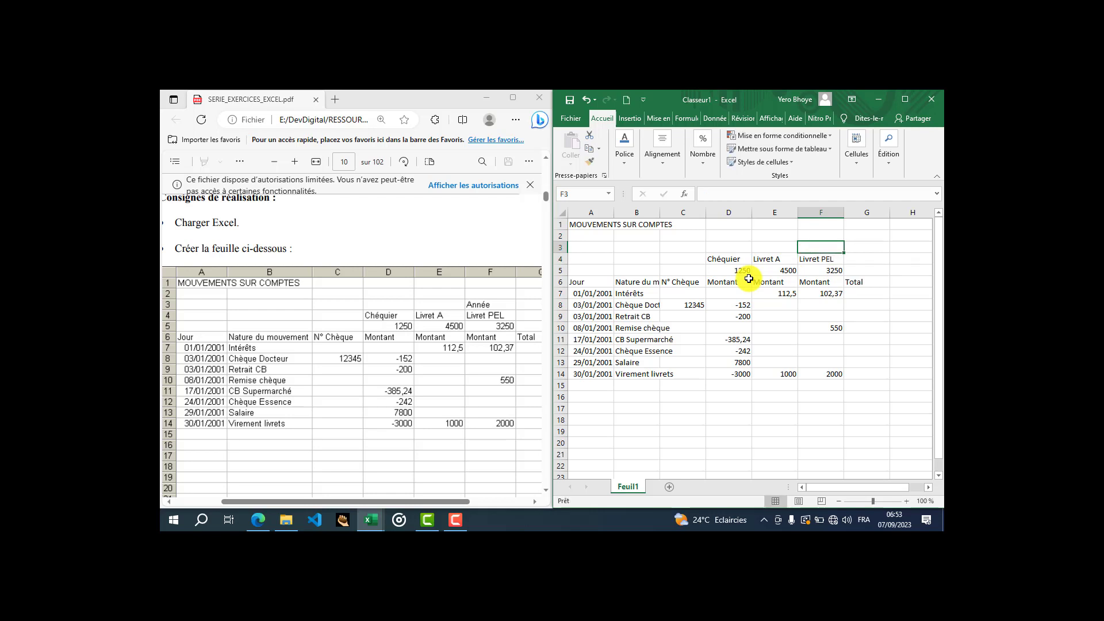
pyautogui.write('Année')
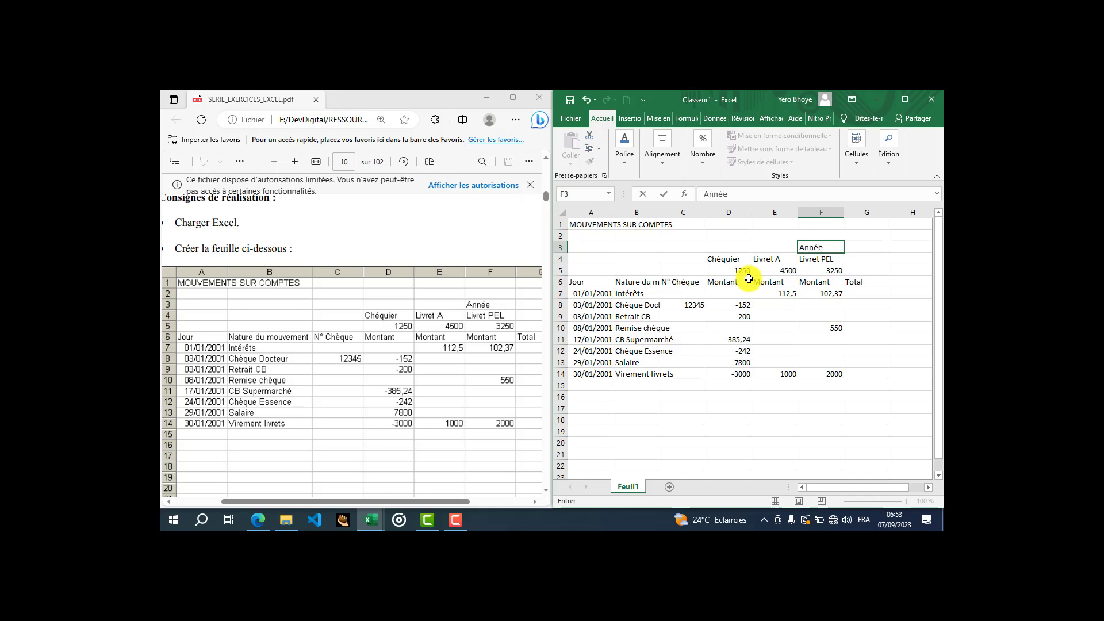
pyautogui.press('Return')
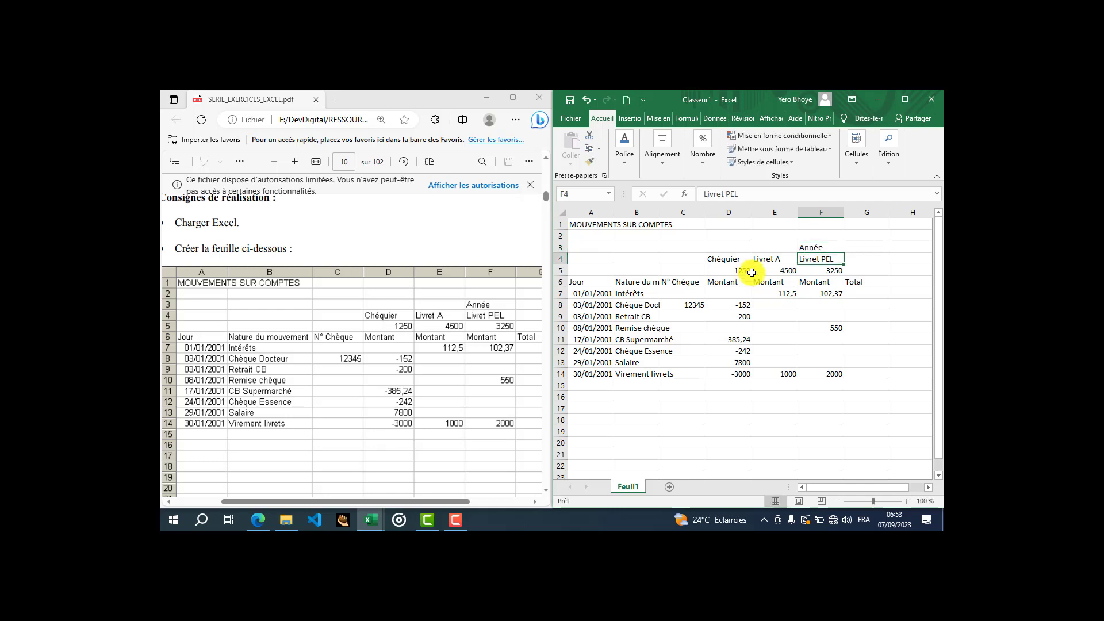
pyautogui.scroll(-1, 464, 389)
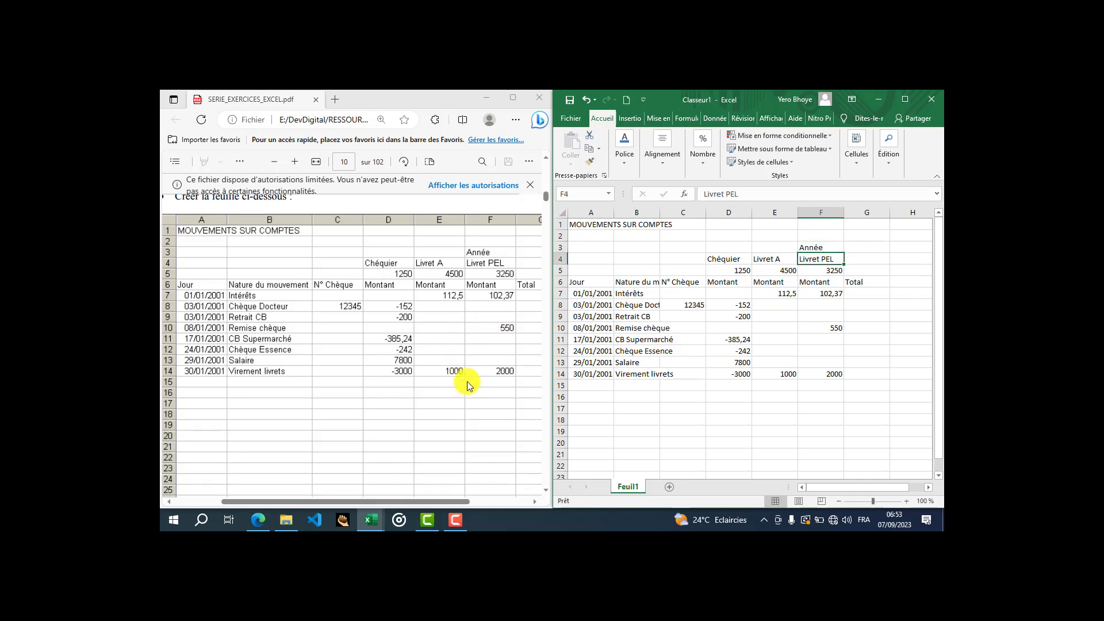
pyautogui.moveTo(445, 501); pyautogui.dragTo(503, 495)
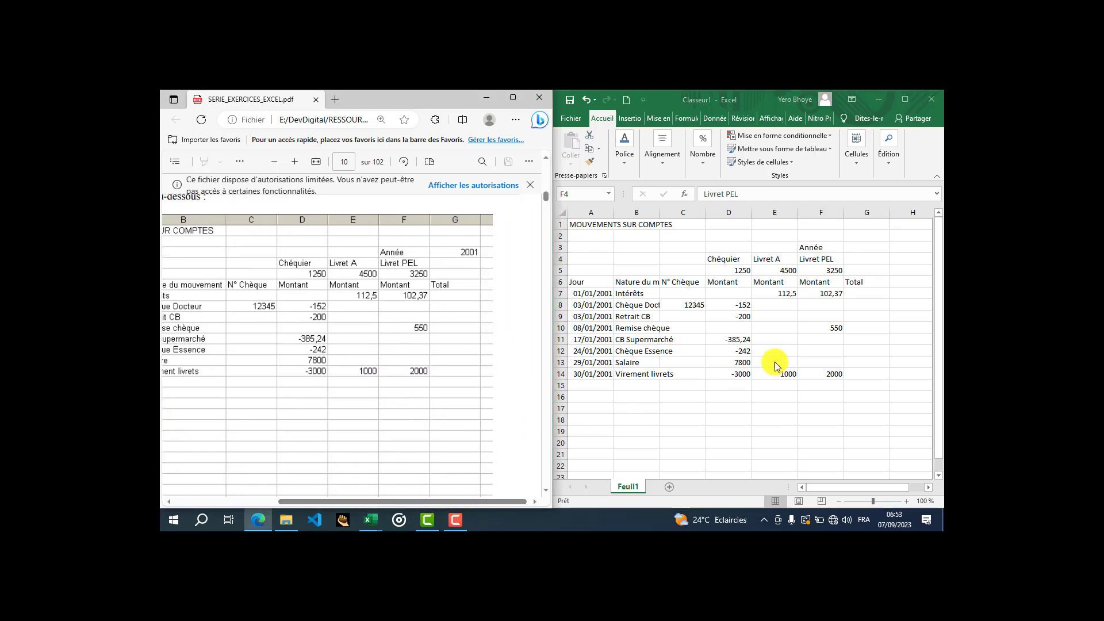
pyautogui.click(854, 247)
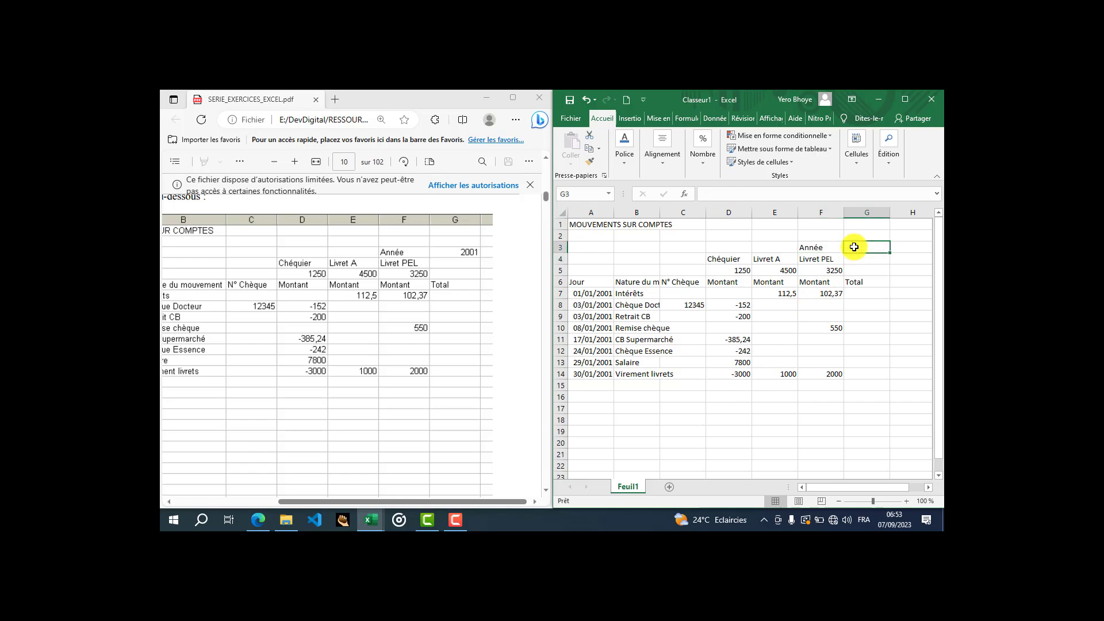
pyautogui.write('éà')
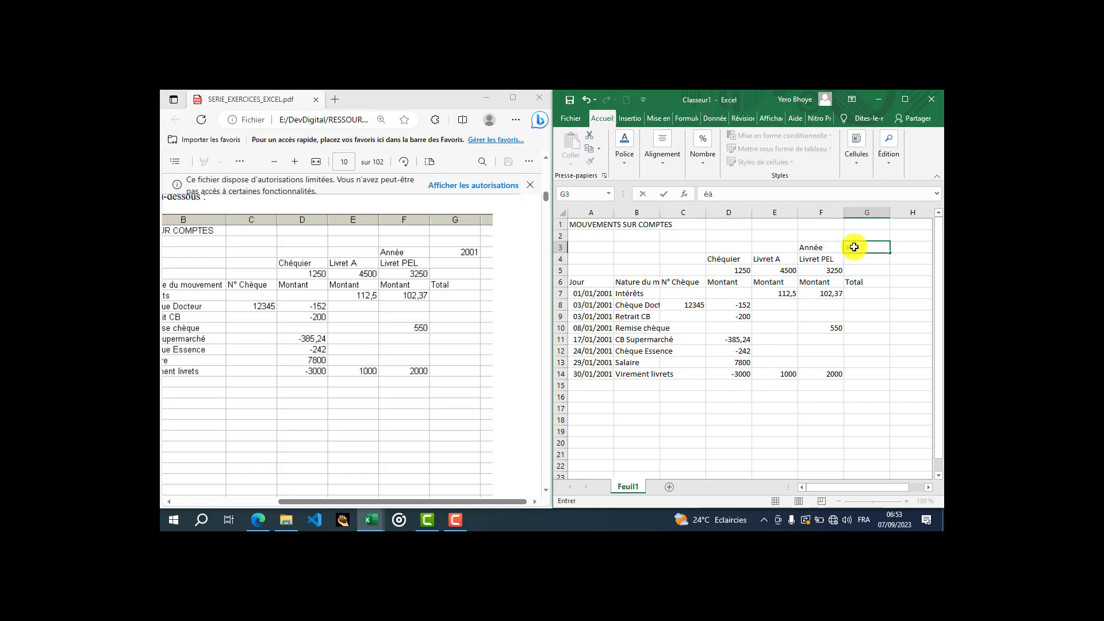
pyautogui.press('BackSpace')
pyautogui.press('BackSpace')
pyautogui.press('Return')
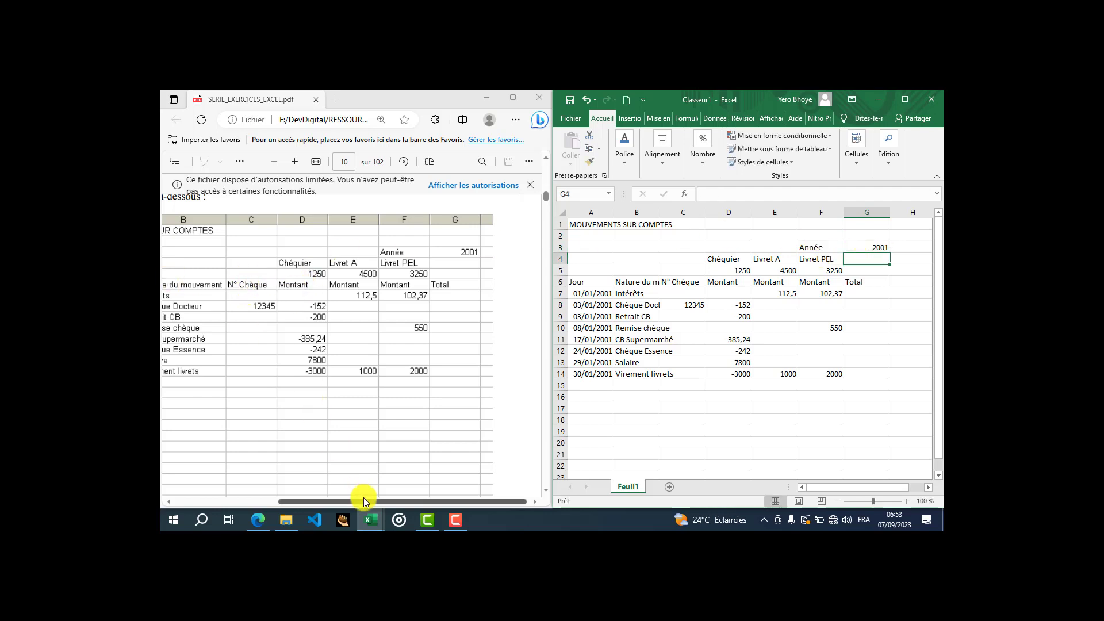
# Enter the label Solde Total in B27, following the last rows of the PDF table.
pyautogui.moveTo(368, 499); pyautogui.dragTo(302, 504)
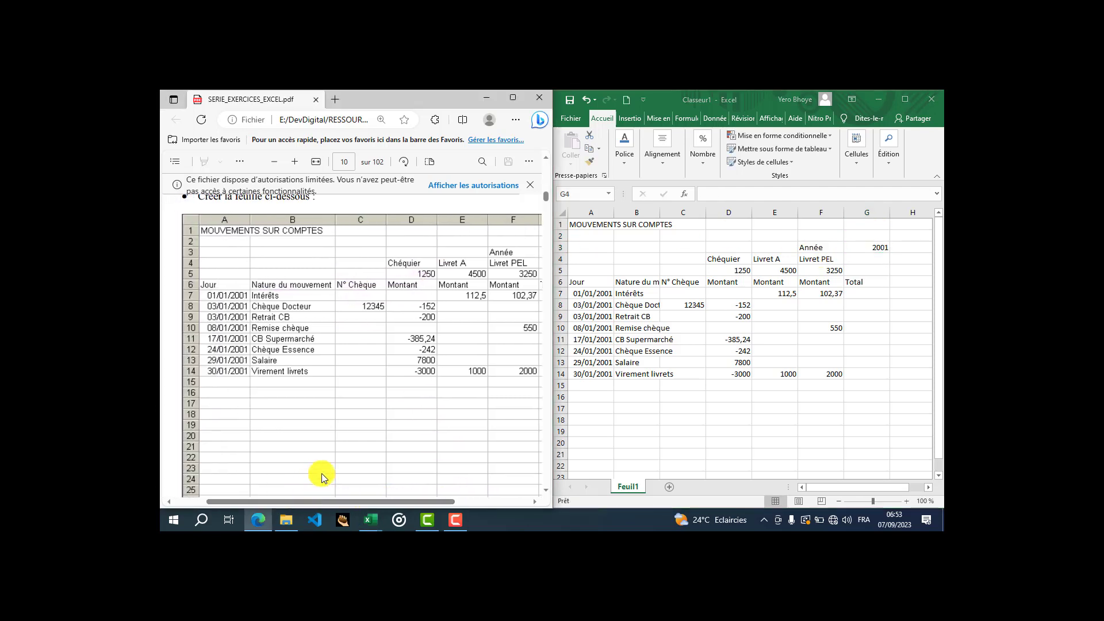
pyautogui.scroll(-3, 406, 387)
pyautogui.scroll(1, 405, 388)
pyautogui.scroll(2, 406, 387)
pyautogui.scroll(-3, 288, 332)
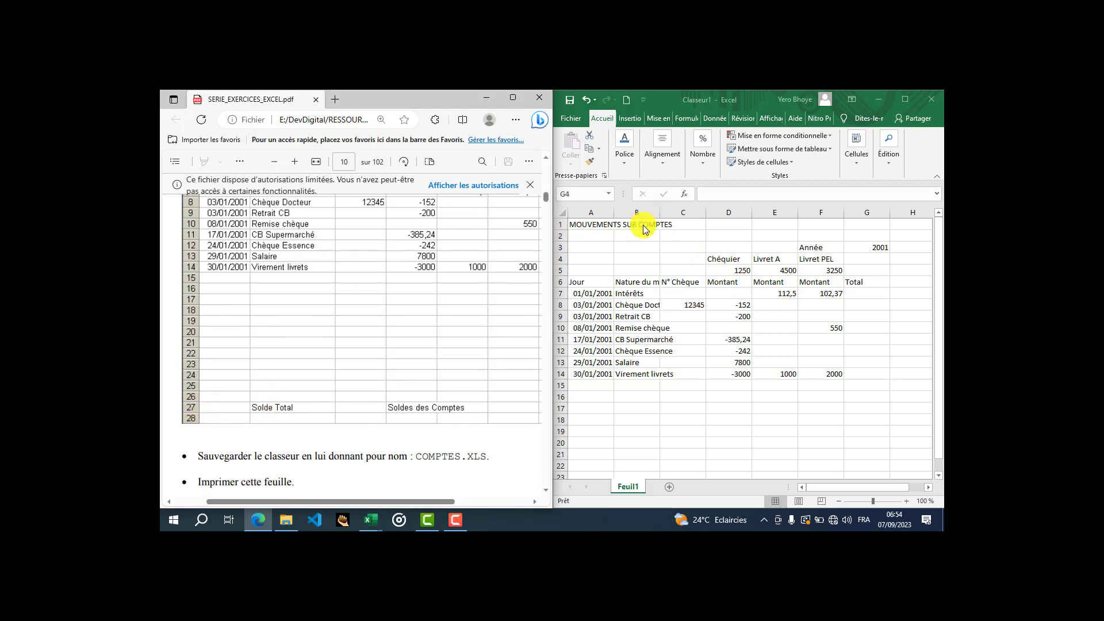
pyautogui.scroll(-2, 626, 448)
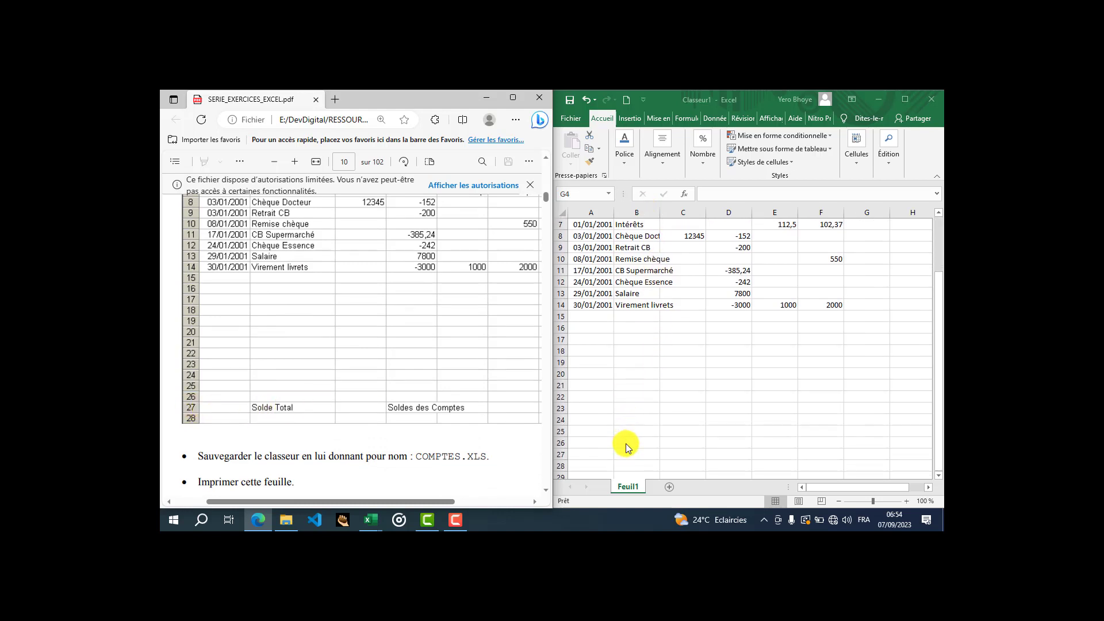
pyautogui.click(634, 451)
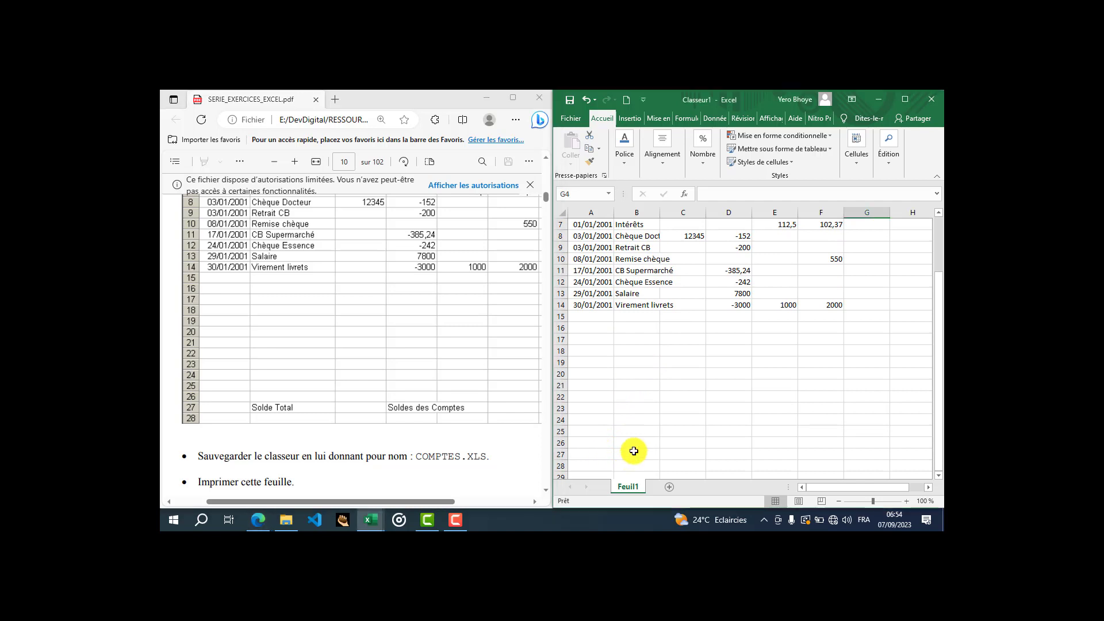
pyautogui.click(634, 451)
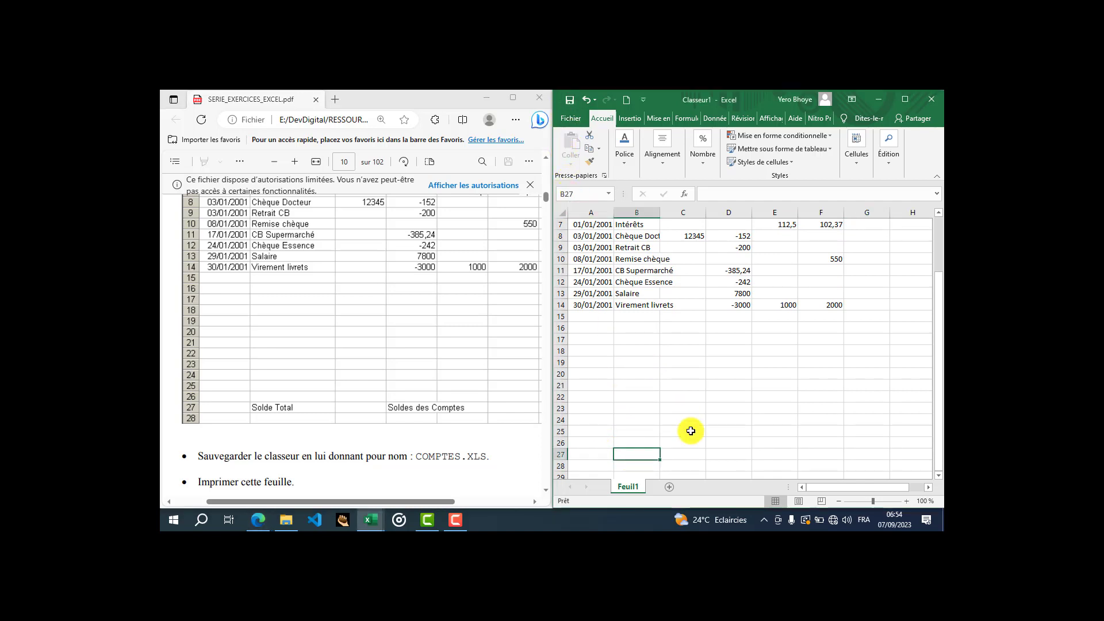
pyautogui.write('Sol')
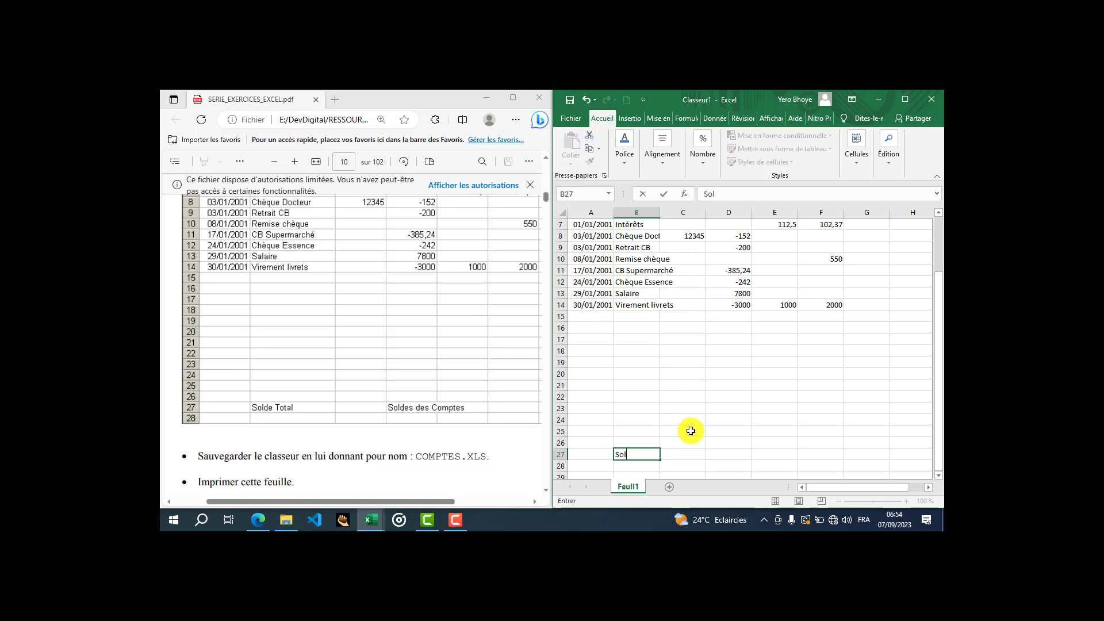
pyautogui.write('de Total')
pyautogui.press('Tab')
# Enter the label Soldes des Comptes in D27.
pyautogui.press('Tab')
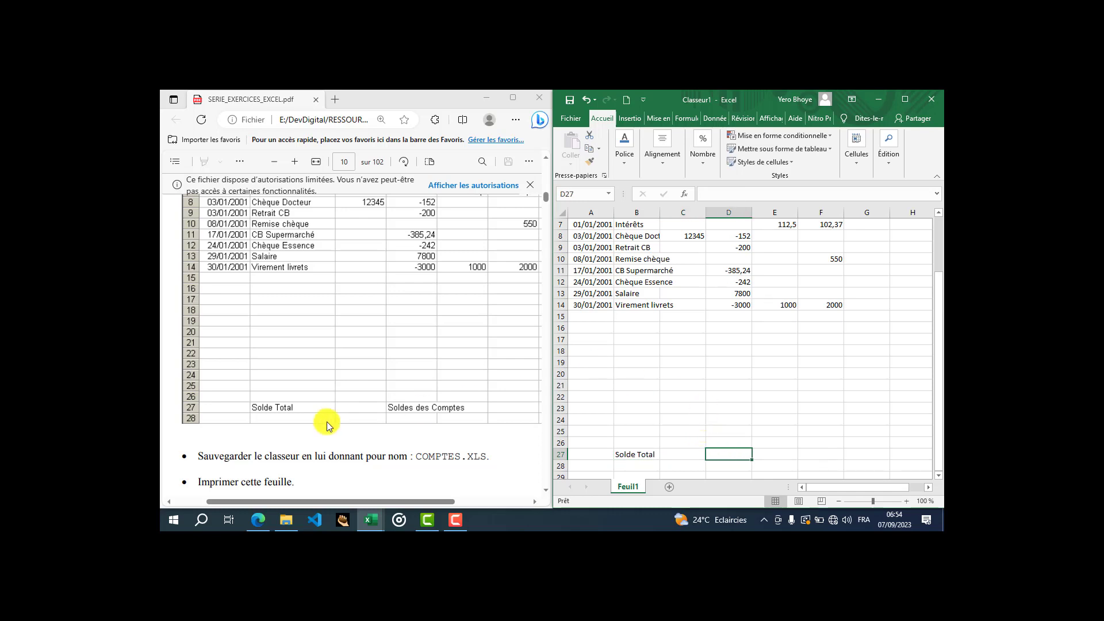
pyautogui.scroll(3, 326, 387)
pyautogui.scroll(-5, 413, 218)
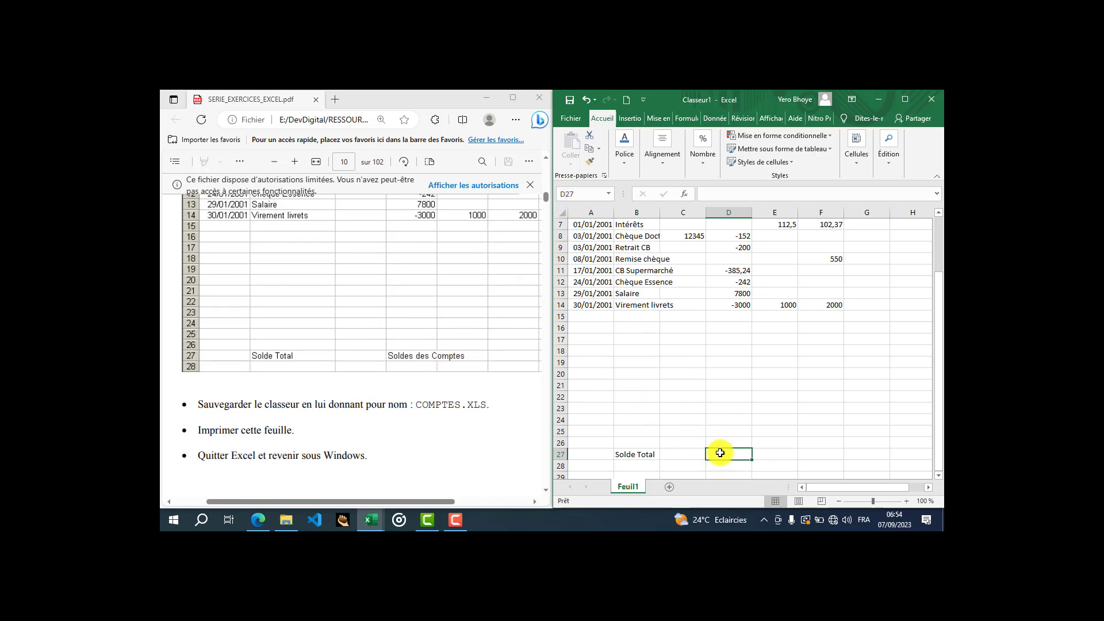
pyautogui.write('So')
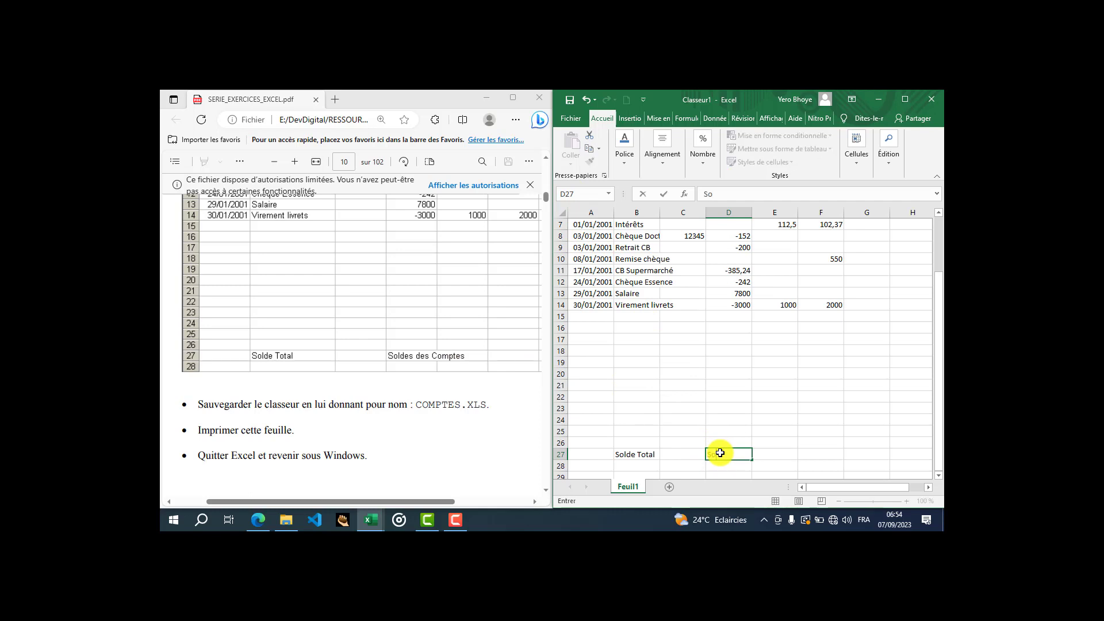
pyautogui.write('ldes des Comptes')
pyautogui.press('Return')
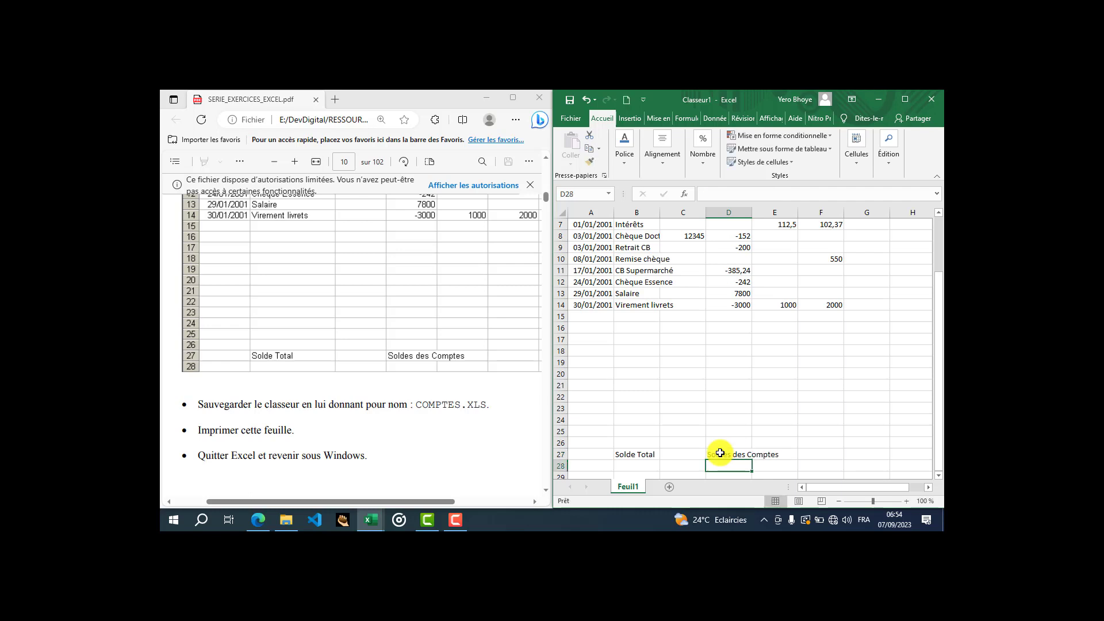
# Compare the whole PDF model table with the completed worksheet, from the title row to row 27.
pyautogui.moveTo(377, 499); pyautogui.dragTo(315, 490)
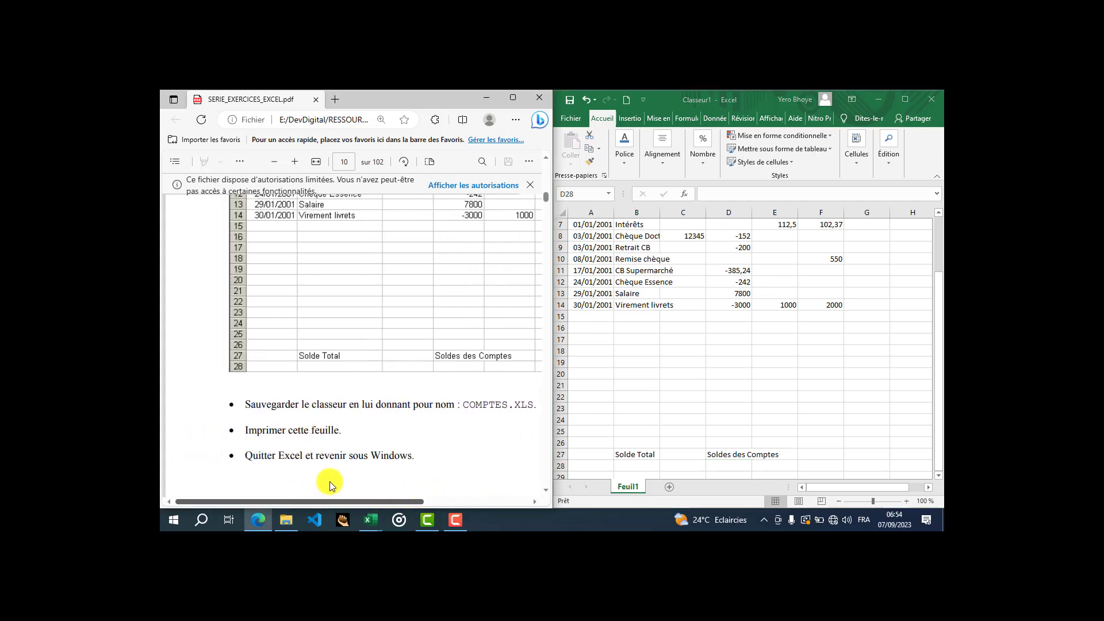
pyautogui.hscroll(1, 360, 474)
pyautogui.scroll(3, 327, 388)
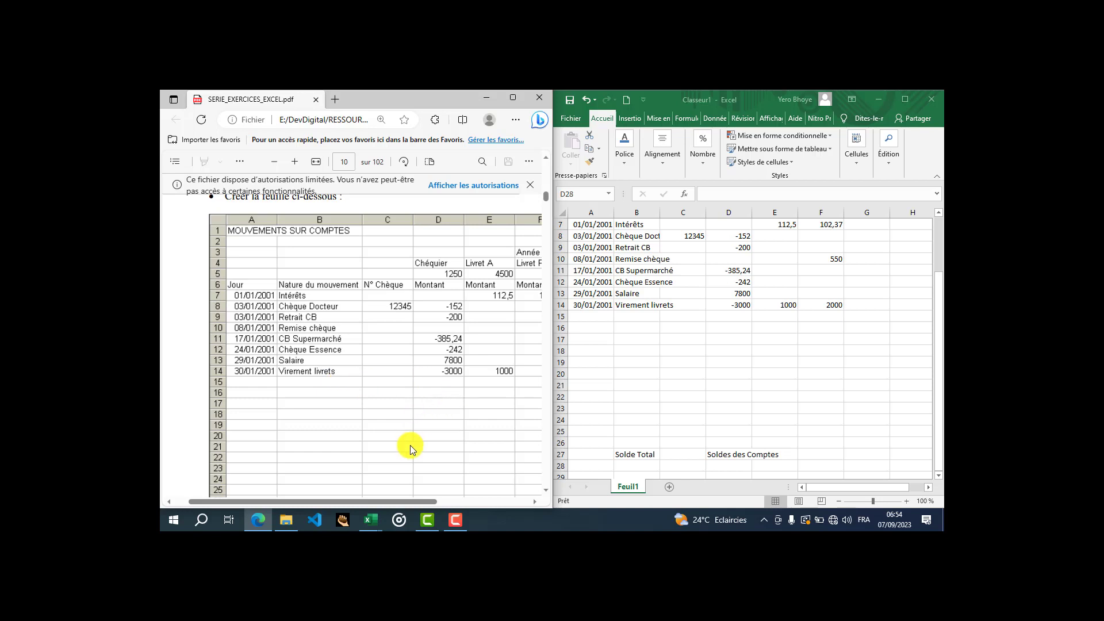
pyautogui.scroll(-1, 409, 440)
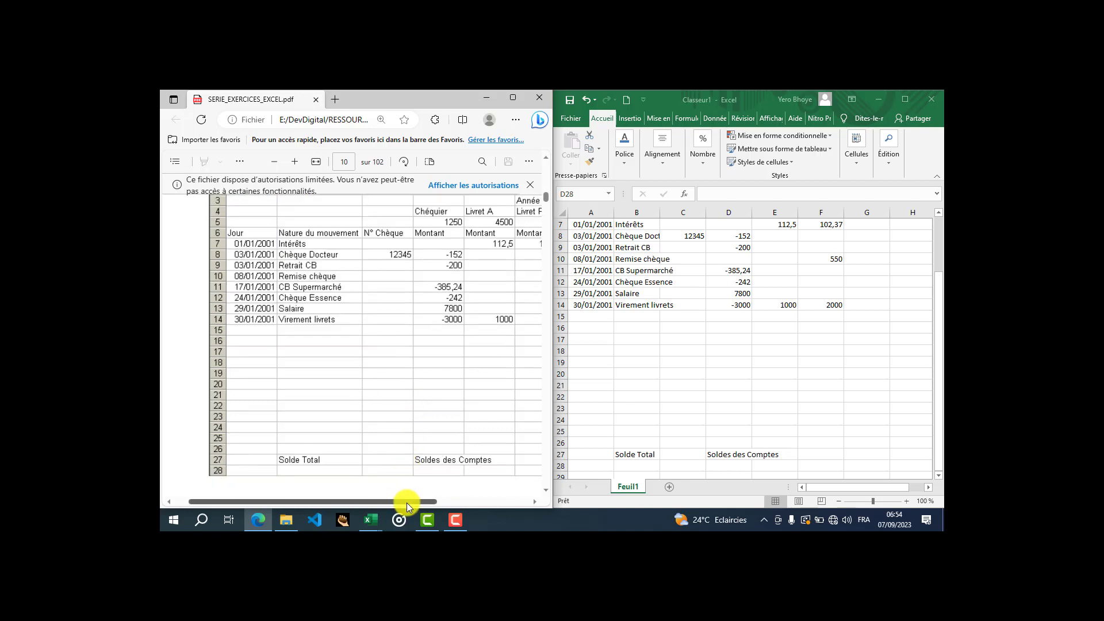
pyautogui.moveTo(406, 503); pyautogui.dragTo(467, 493)
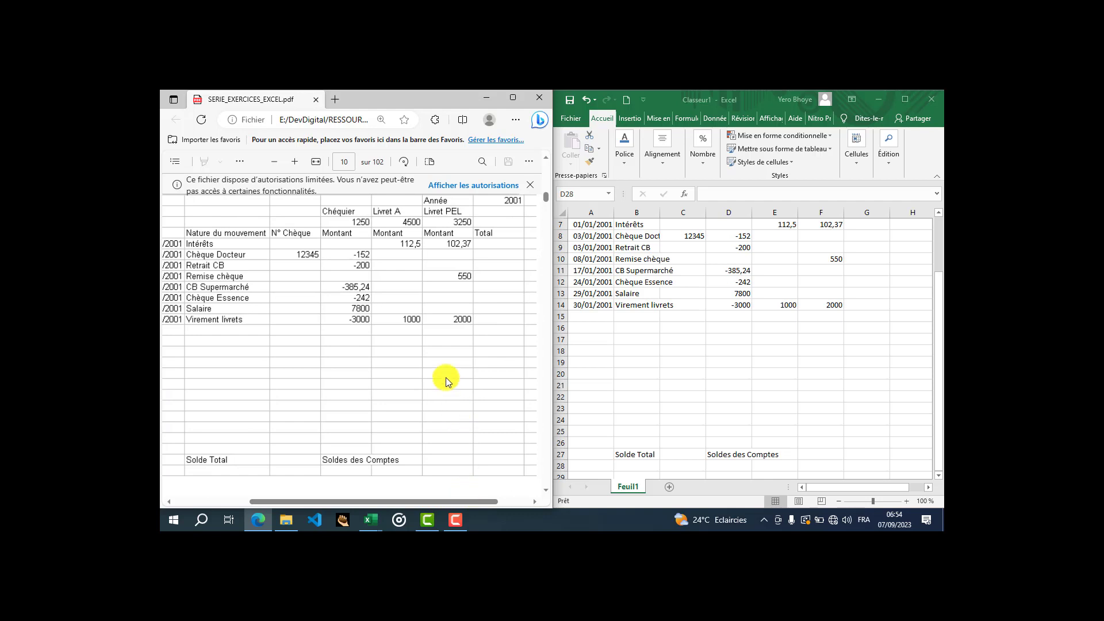
pyautogui.scroll(-1, 430, 310)
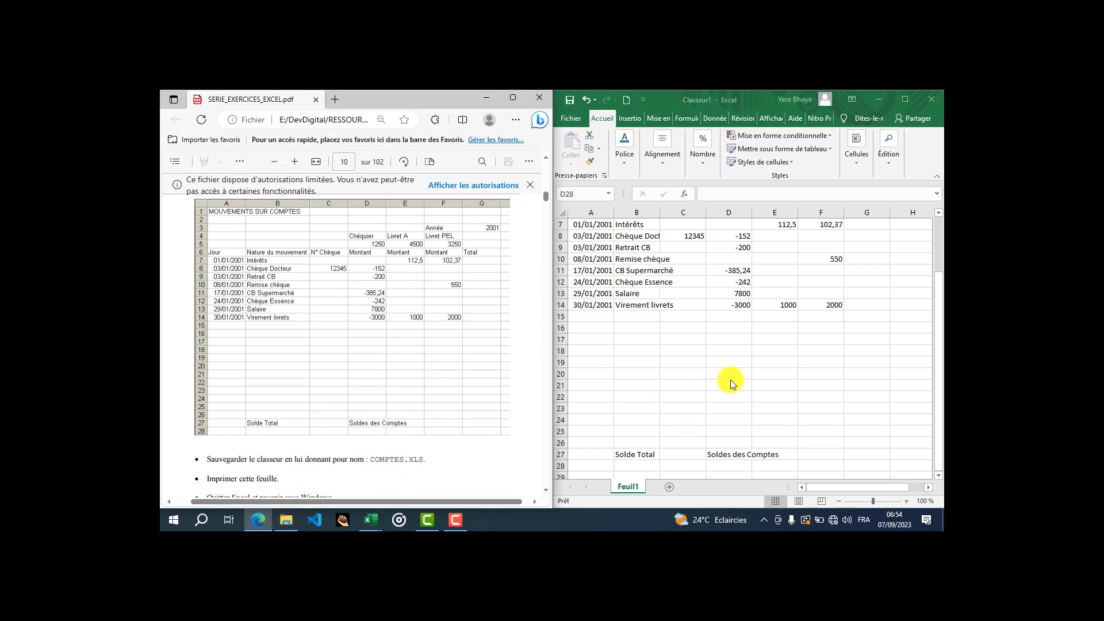
pyautogui.scroll(2, 736, 305)
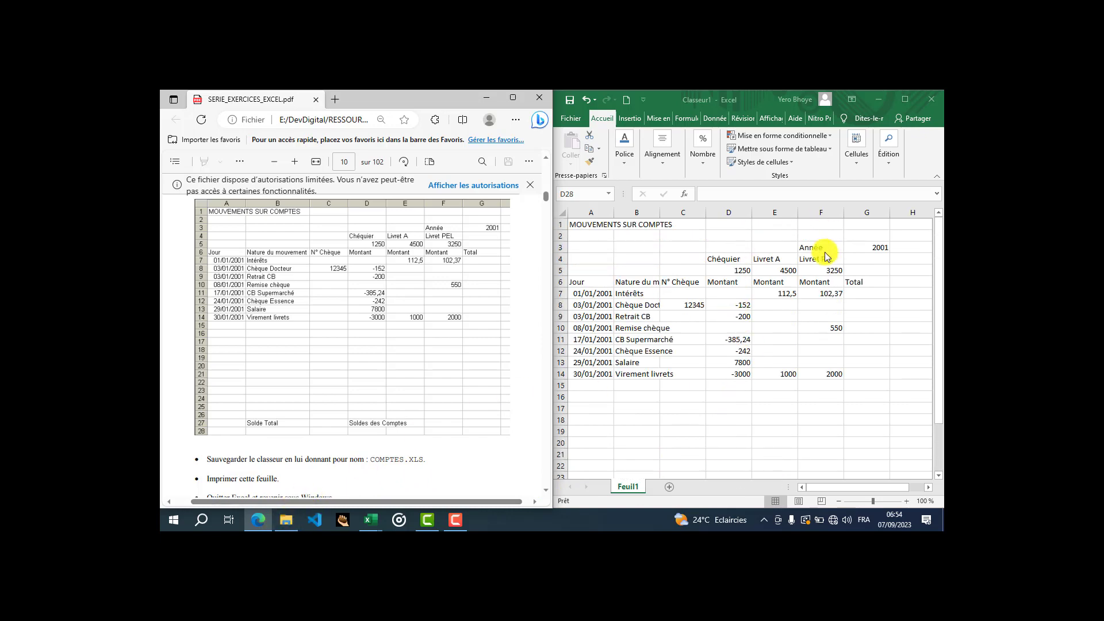
# Following the save instruction in the PDF, save the new workbook as COMPTES in the local Documents folder.
pyautogui.scroll(4, 427, 292)
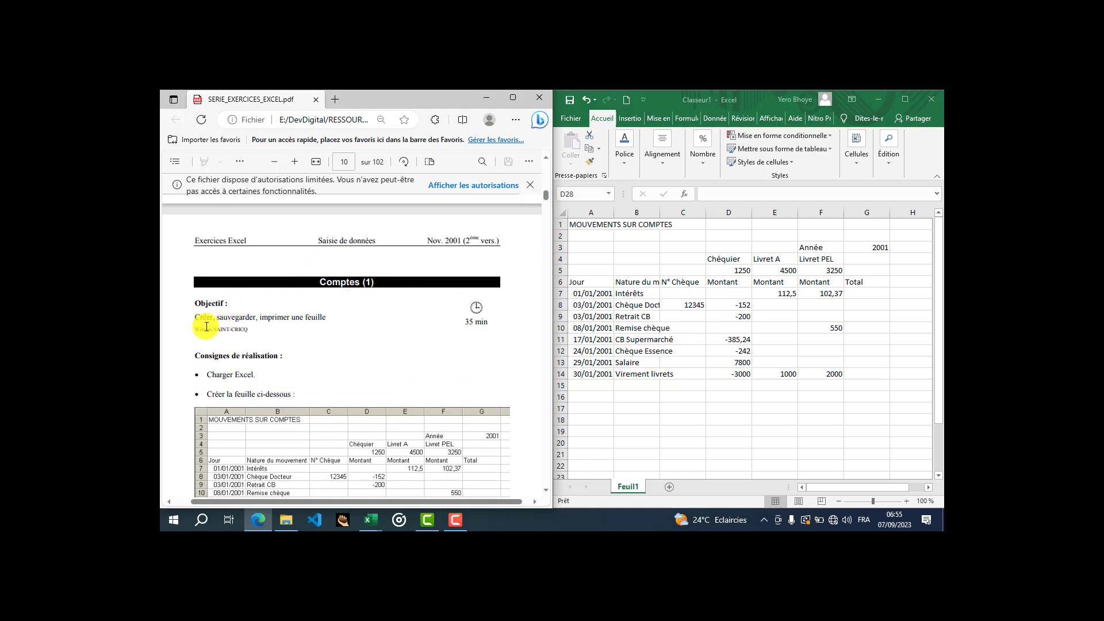
pyautogui.scroll(-5, 351, 305)
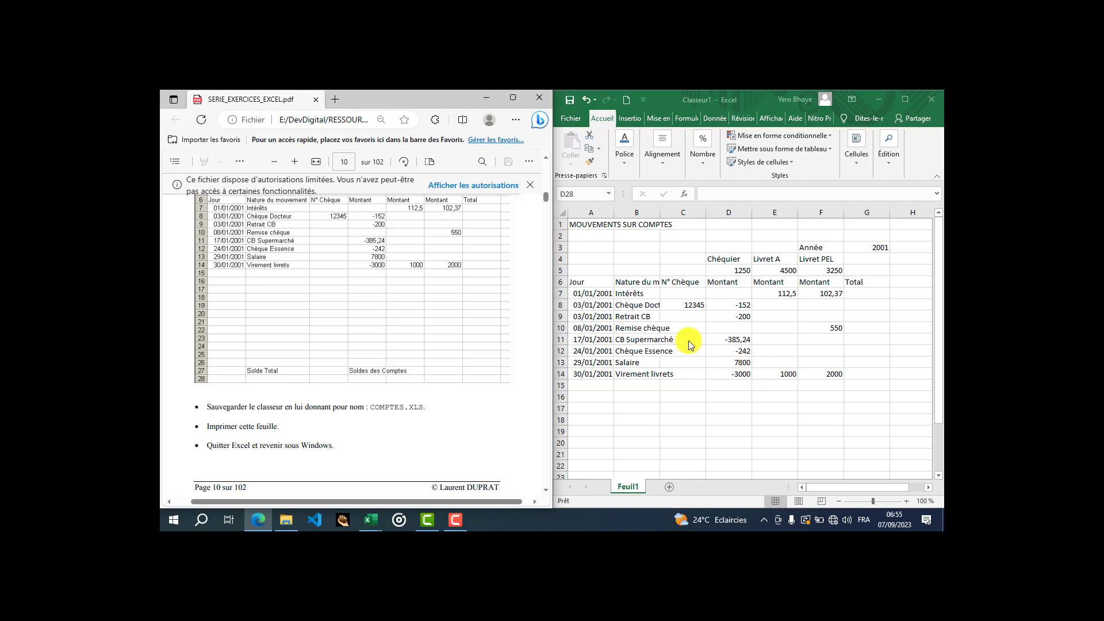
pyautogui.scroll(-1, 247, 403)
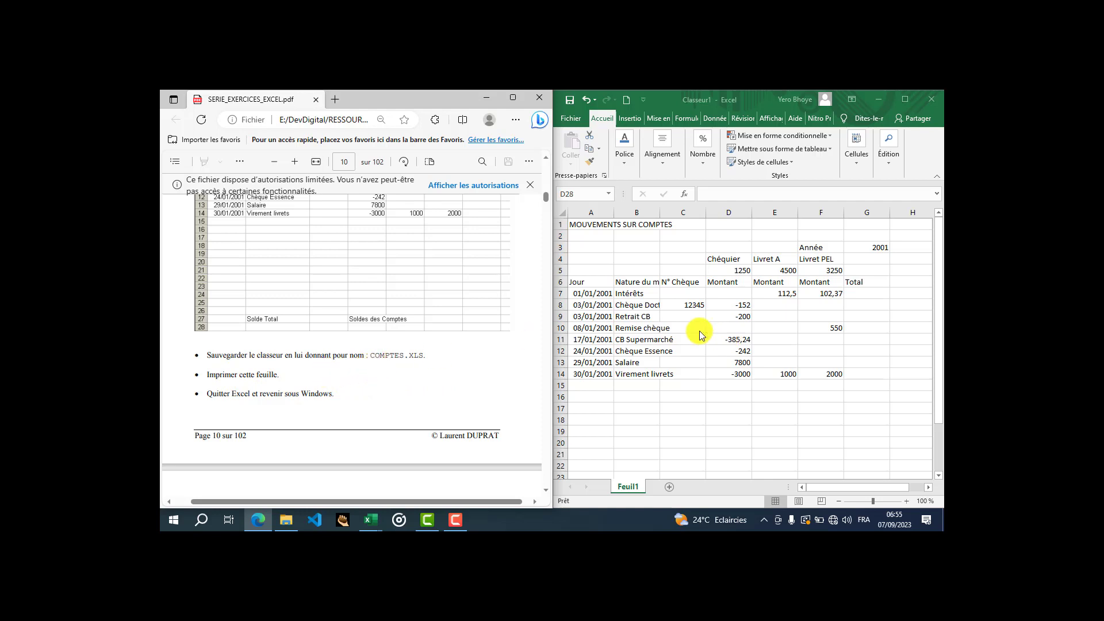
pyautogui.click(568, 93)
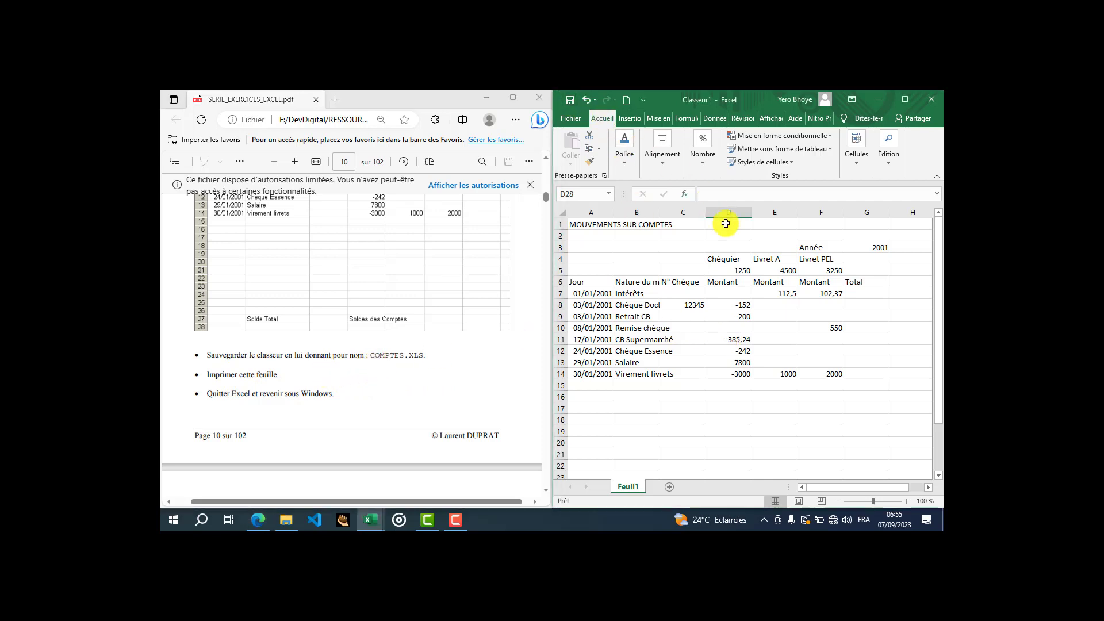
pyautogui.click(714, 254)
pyautogui.click(569, 100)
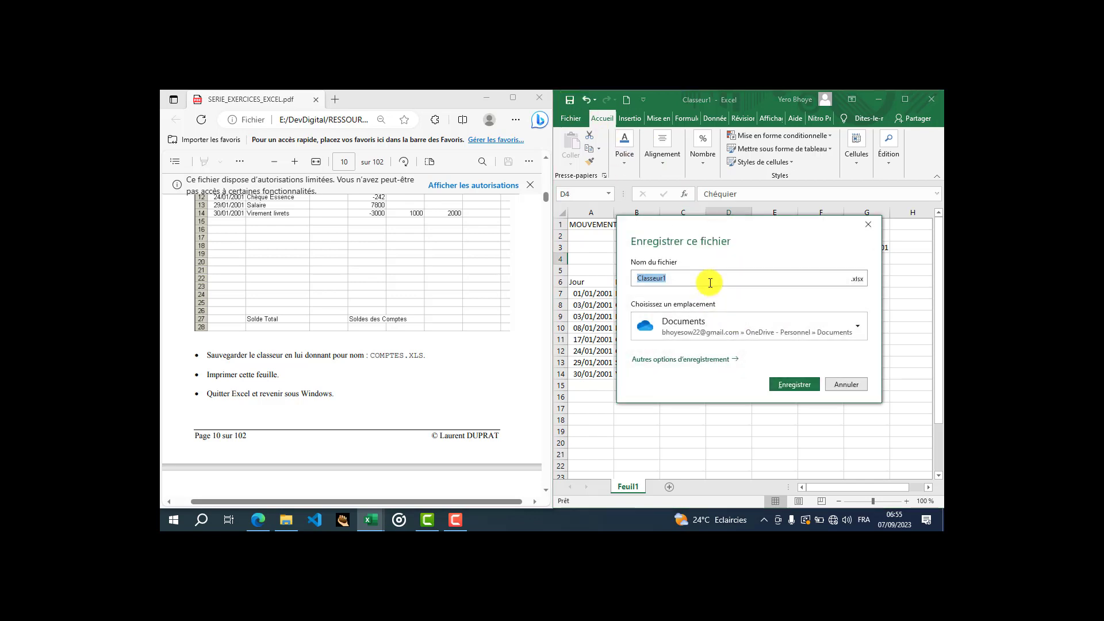
pyautogui.write('CO?')
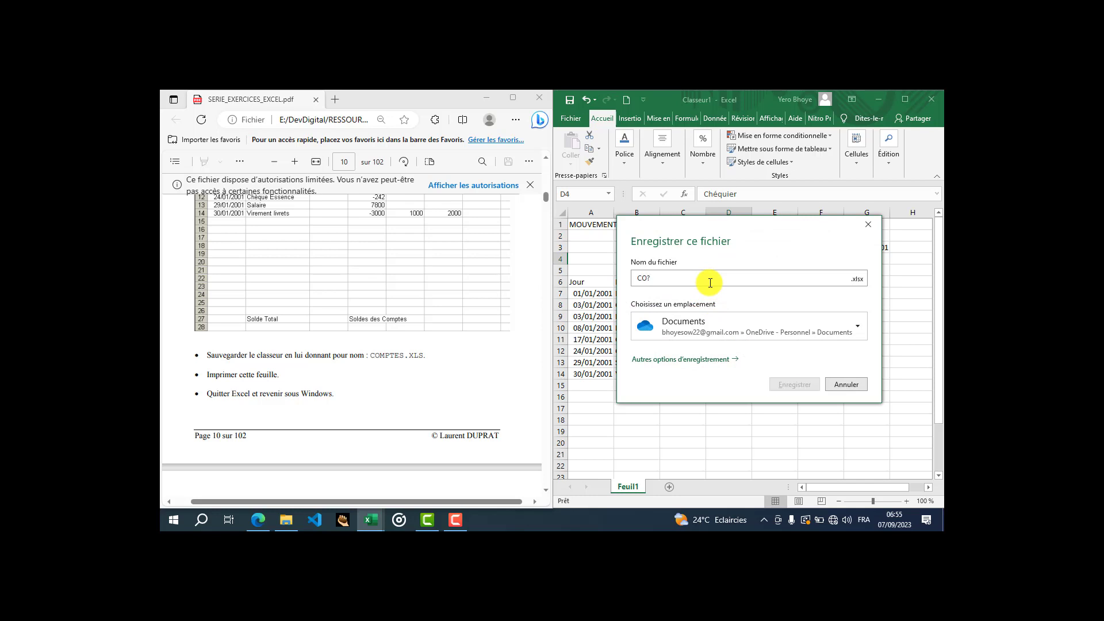
pyautogui.press('BackSpace')
pyautogui.write('MPTES')
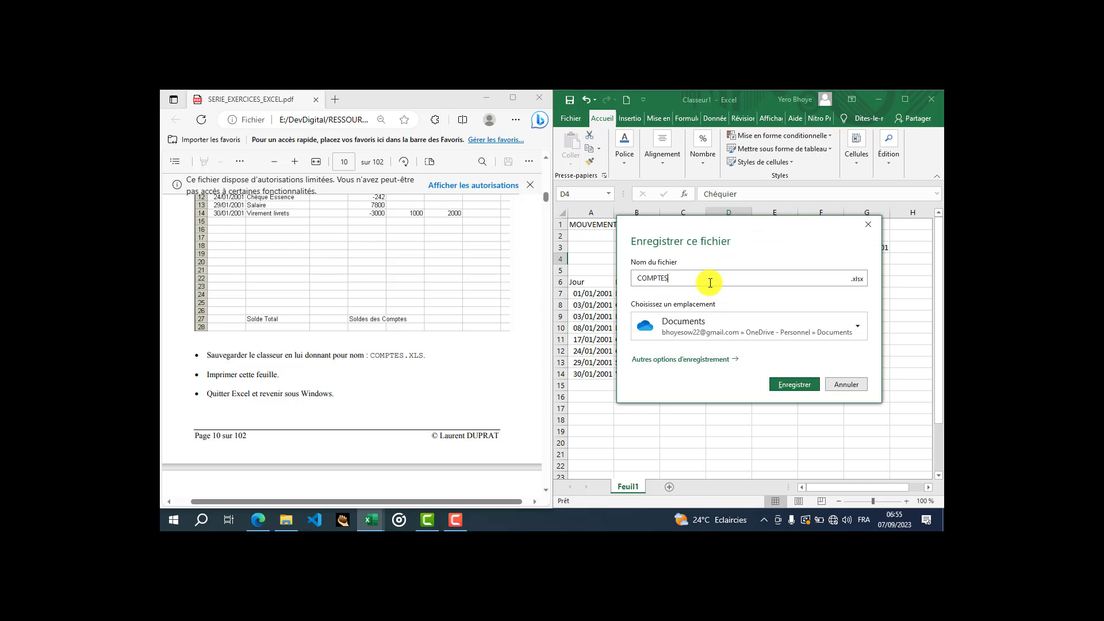
pyautogui.click(652, 325)
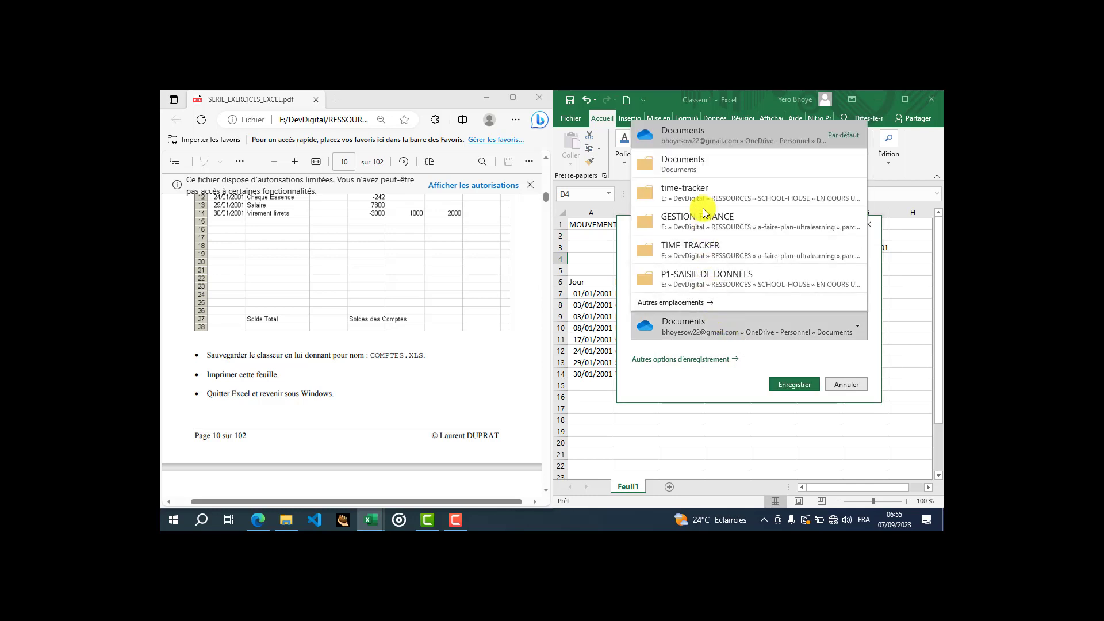
pyautogui.click(703, 167)
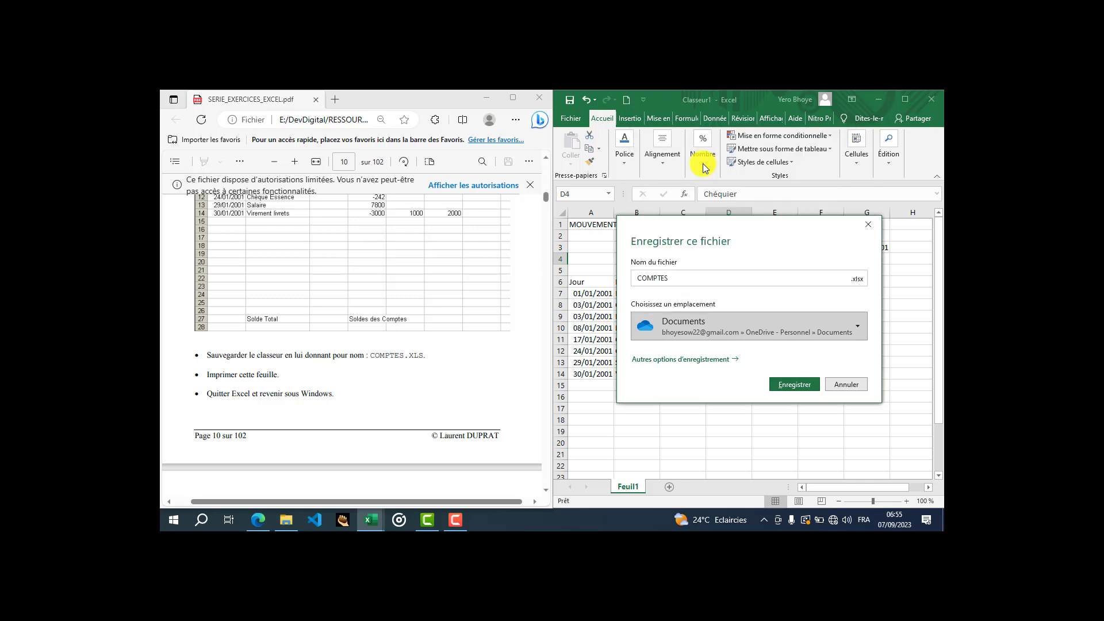
pyautogui.click(787, 385)
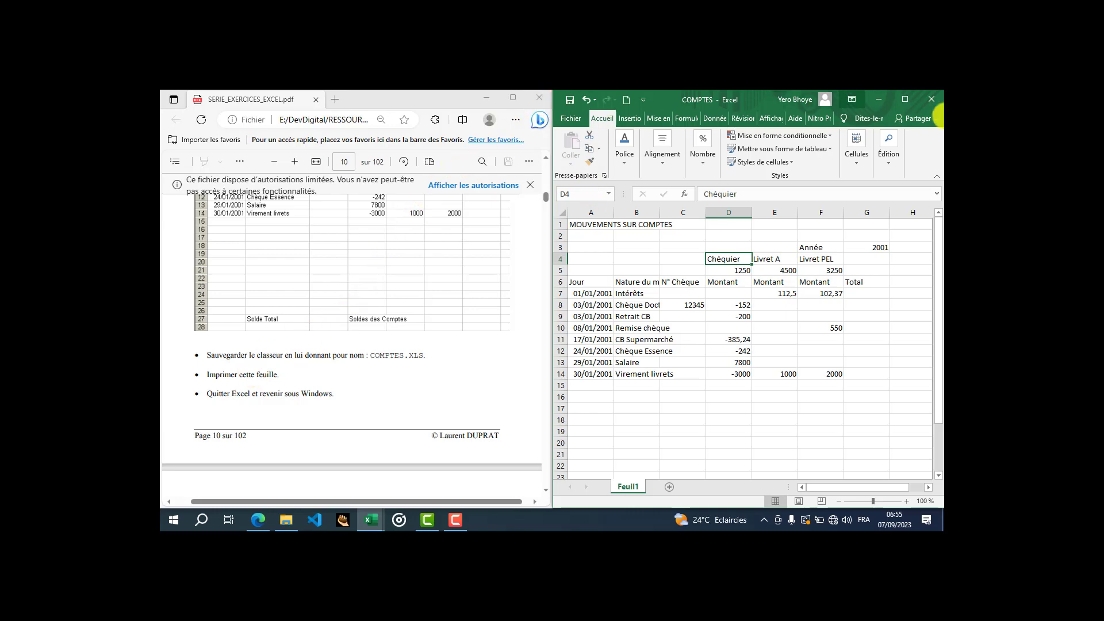
# Close the COMPTES workbook and quit its empty Excel window to return to Windows.
pyautogui.click(904, 99)
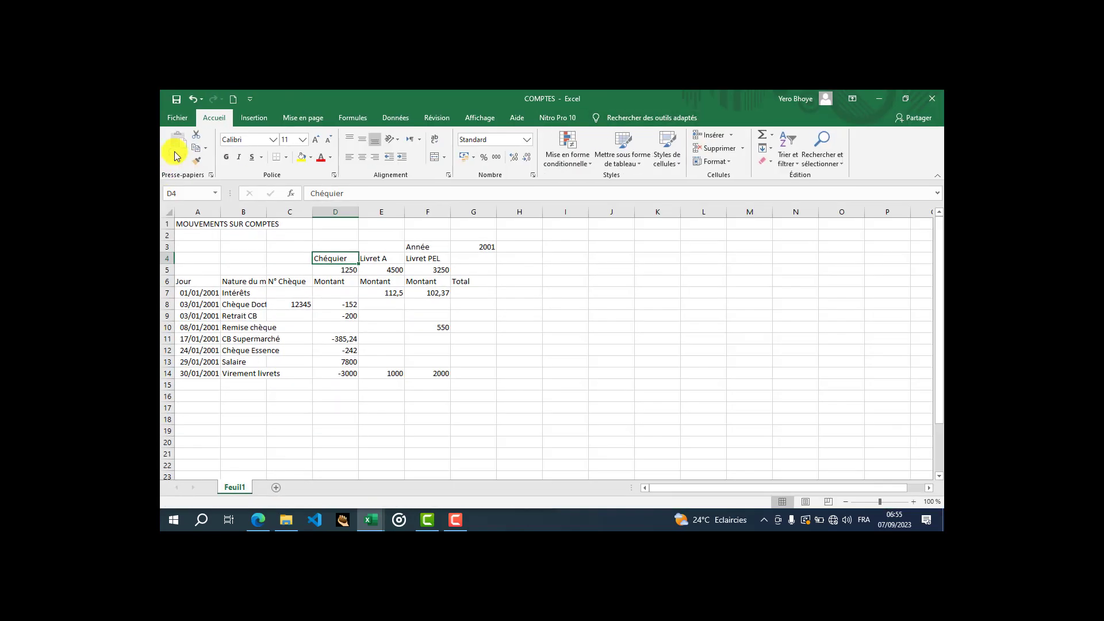
pyautogui.click(180, 116)
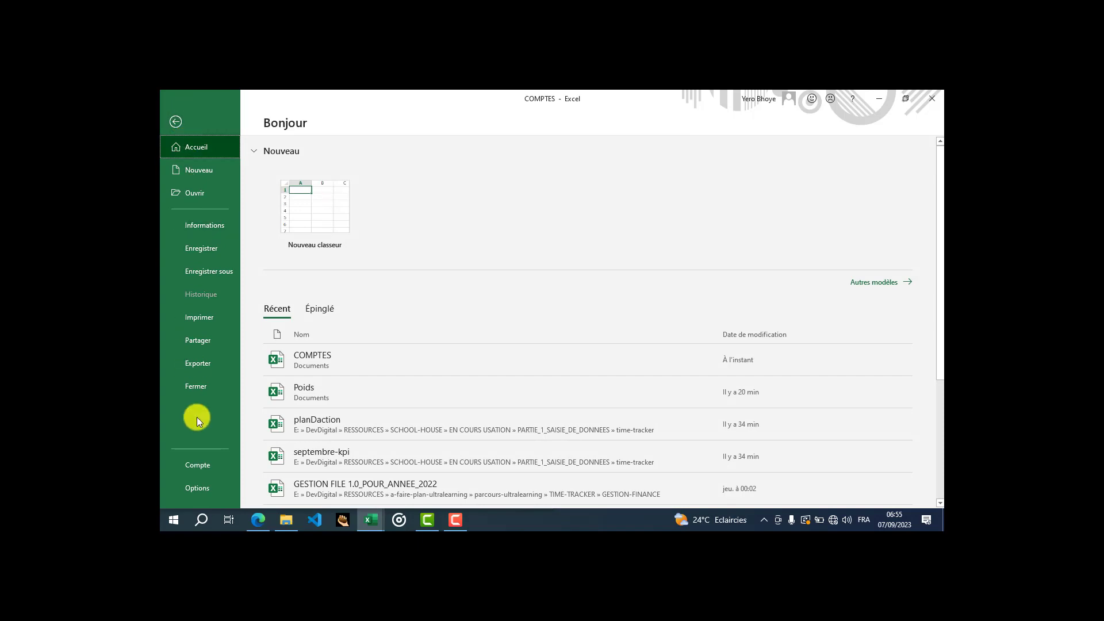
pyautogui.click(202, 387)
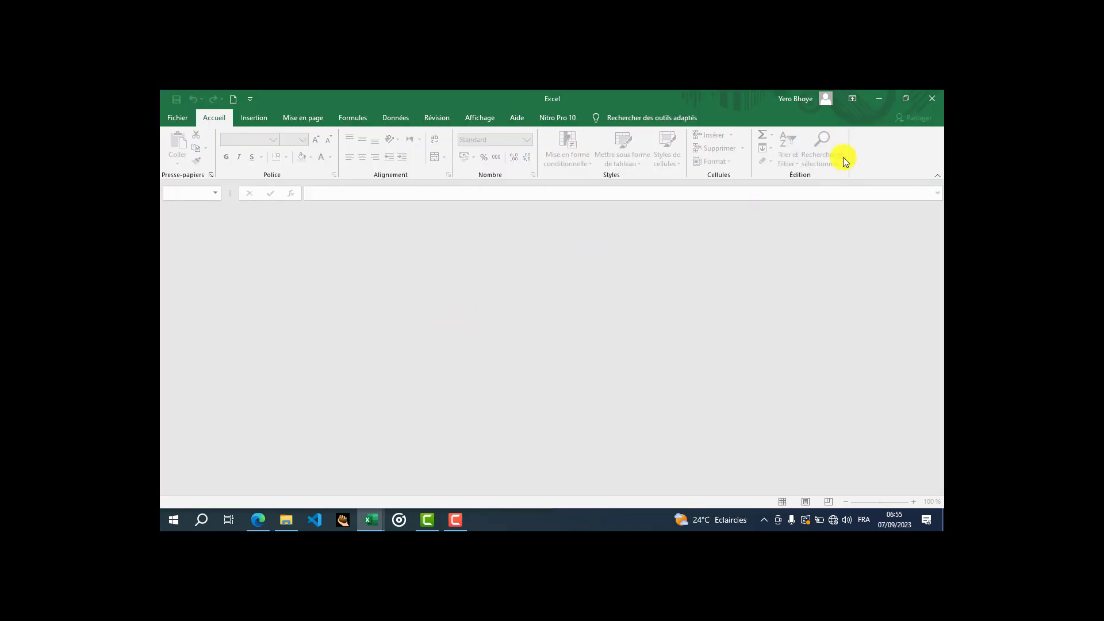
pyautogui.click(929, 102)
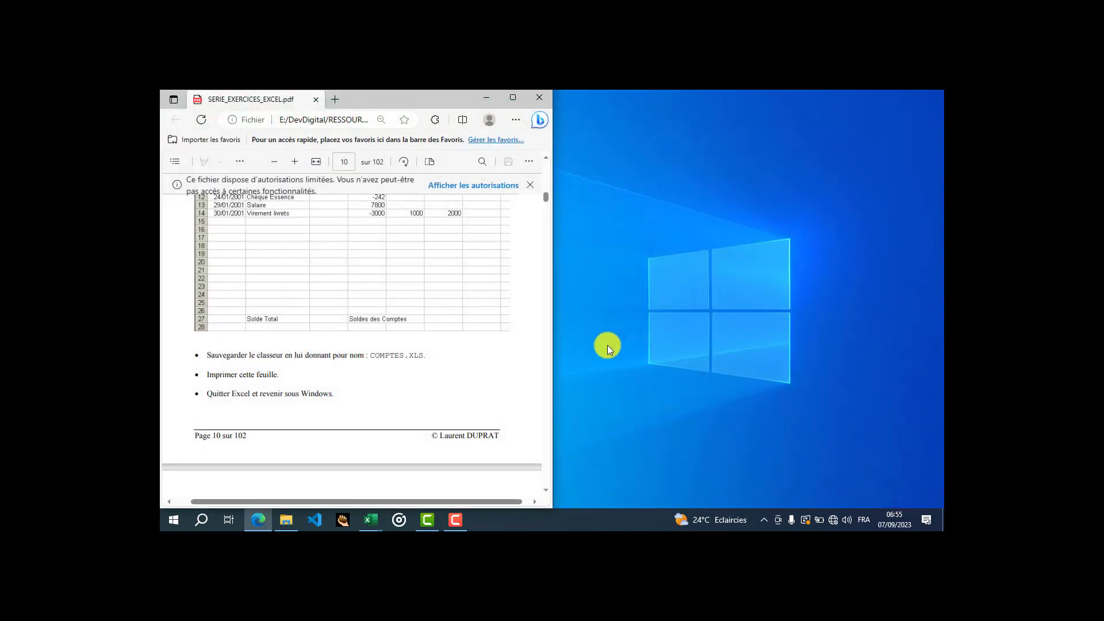
# Switch to the planDaction workbook and log 0:10 under jeudi 7 for Exercices Excel - Notions de base.
pyautogui.hotkey('alt', 'Tab')
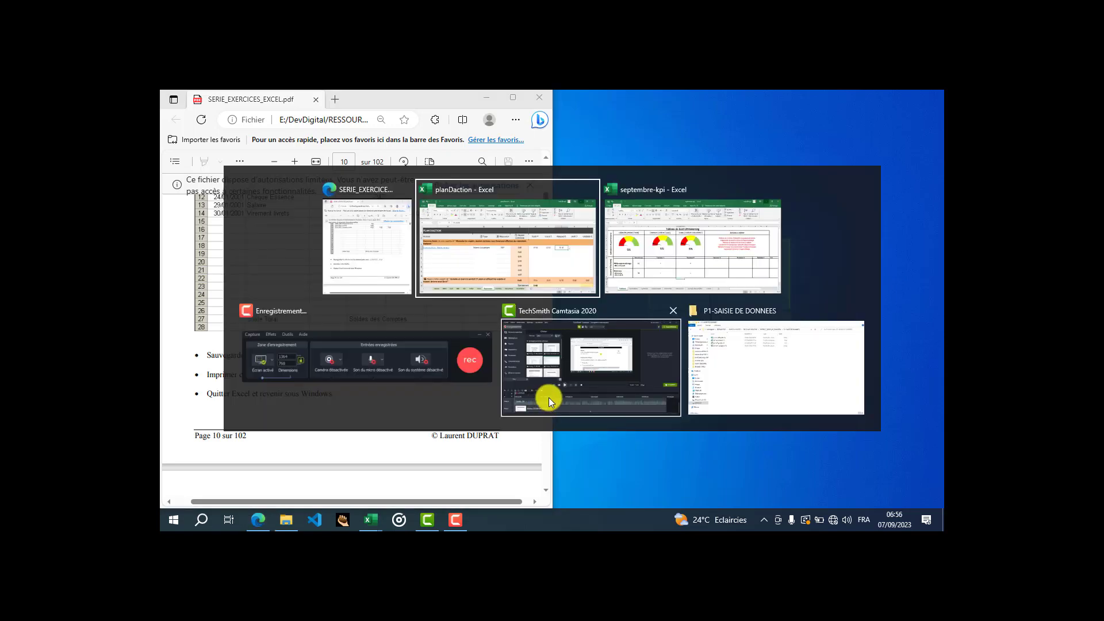
pyautogui.hotkey('alt', 'Tab')
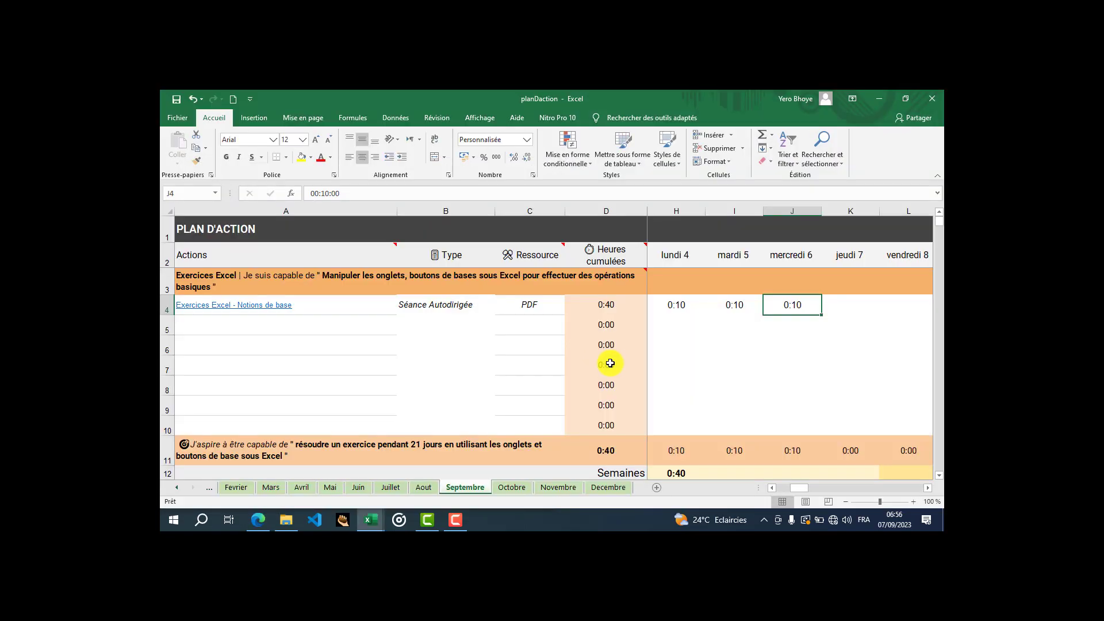
pyautogui.click(843, 304)
pyautogui.click(885, 309)
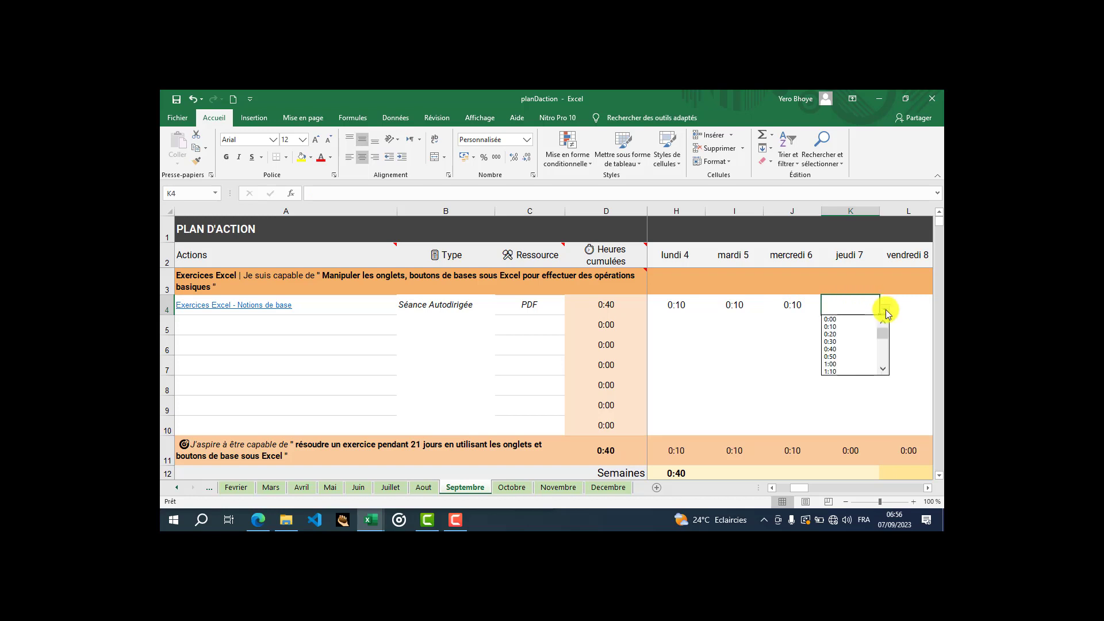
pyautogui.click(864, 330)
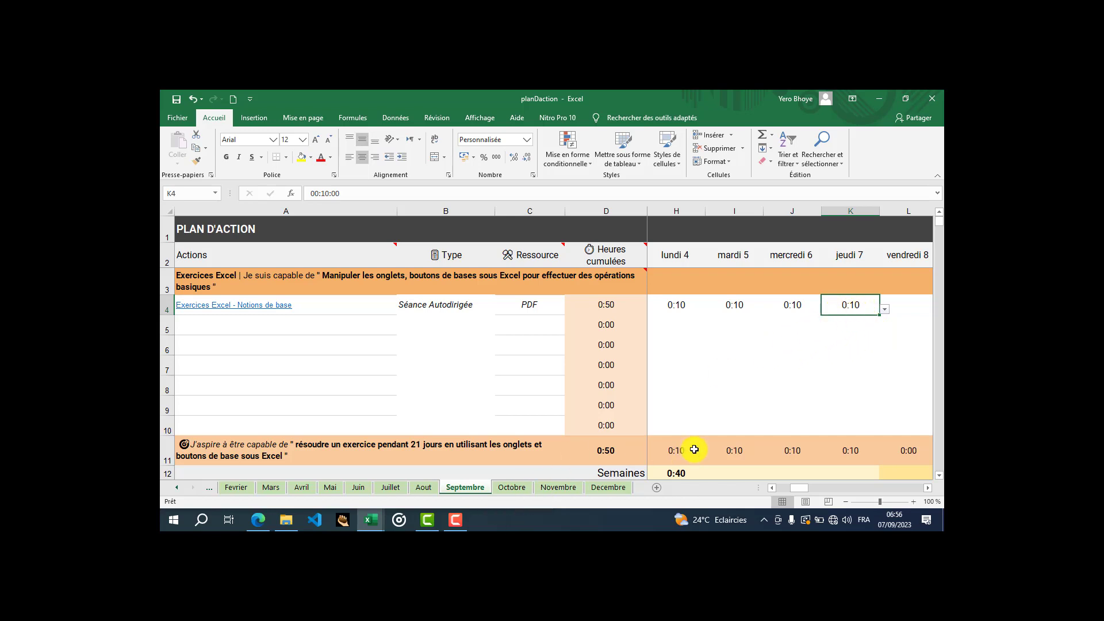
# Switch to the septembre-kpi workbook and set Semaine 2 to =1+1+1 for both Méta-apprentissage and Exercices.
pyautogui.hotkey('alt', 'Tab')
pyautogui.hotkey('alt', 'Tab')
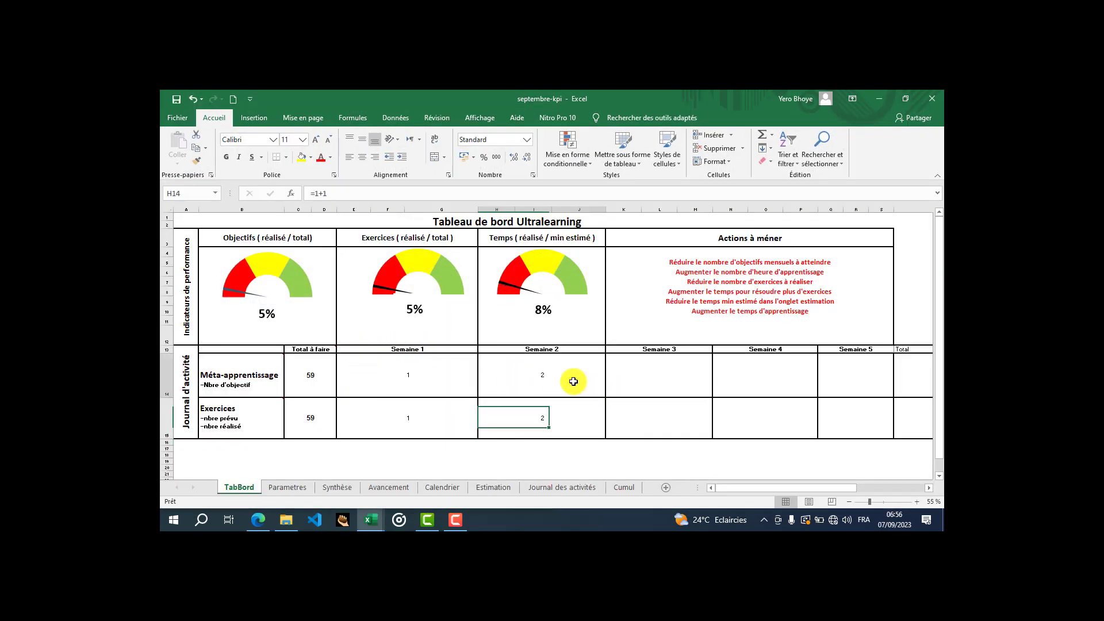
pyautogui.click(573, 377)
pyautogui.doubleClick(574, 377)
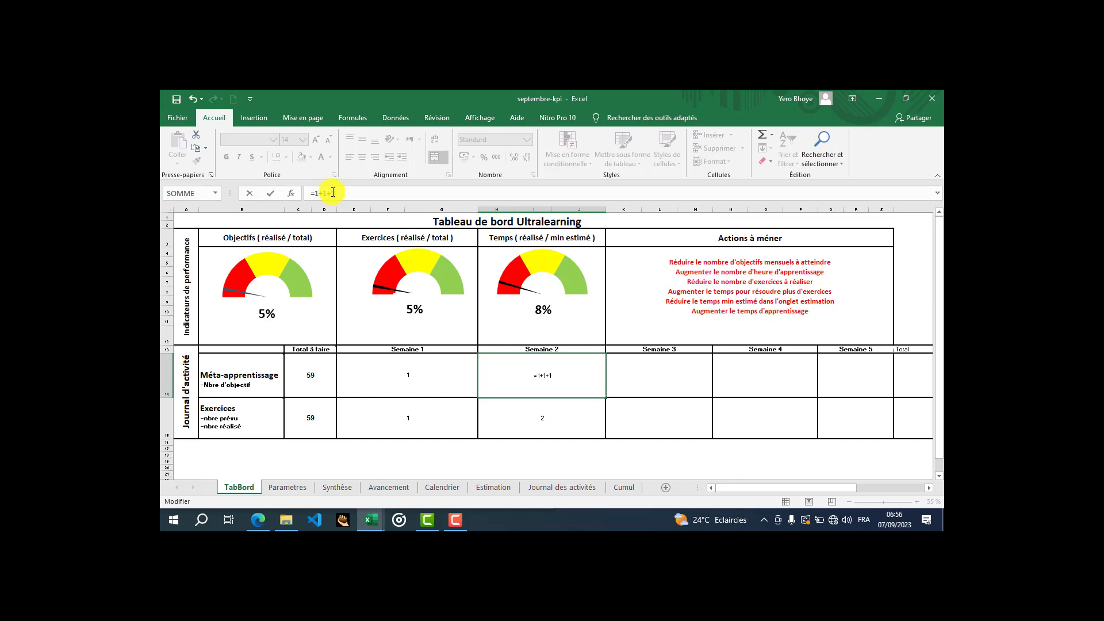
pyautogui.press('Return')
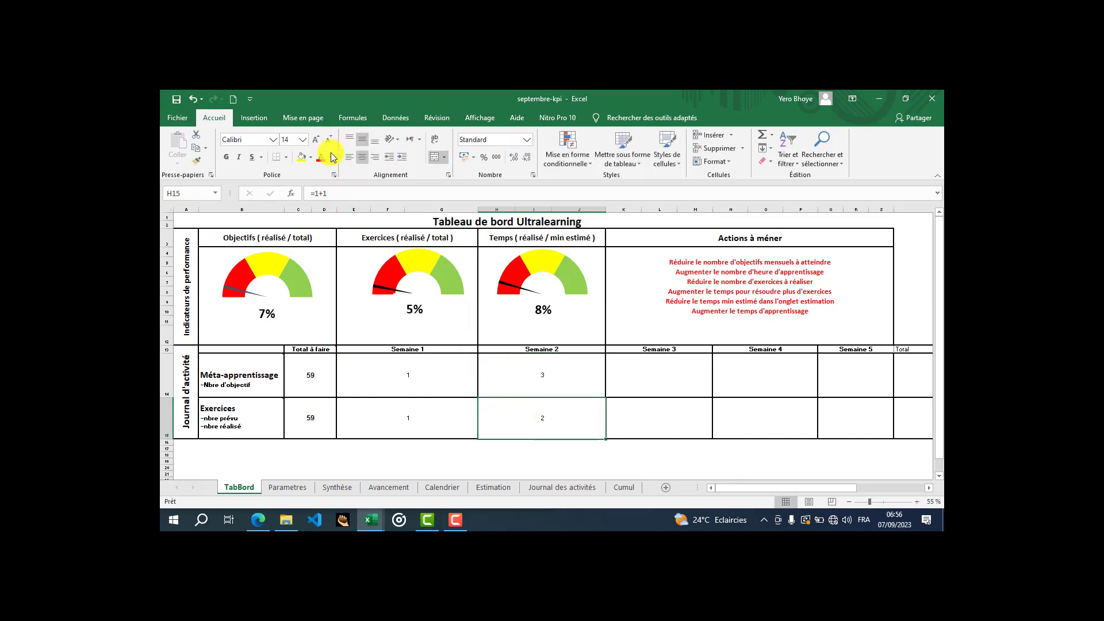
pyautogui.click(338, 194)
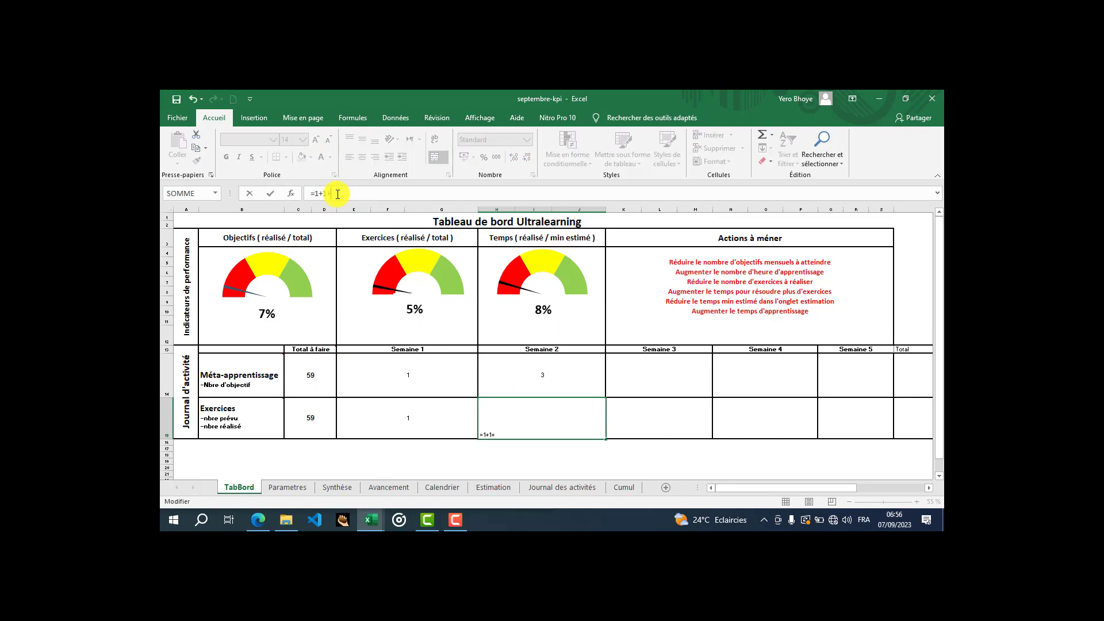
pyautogui.press('Return')
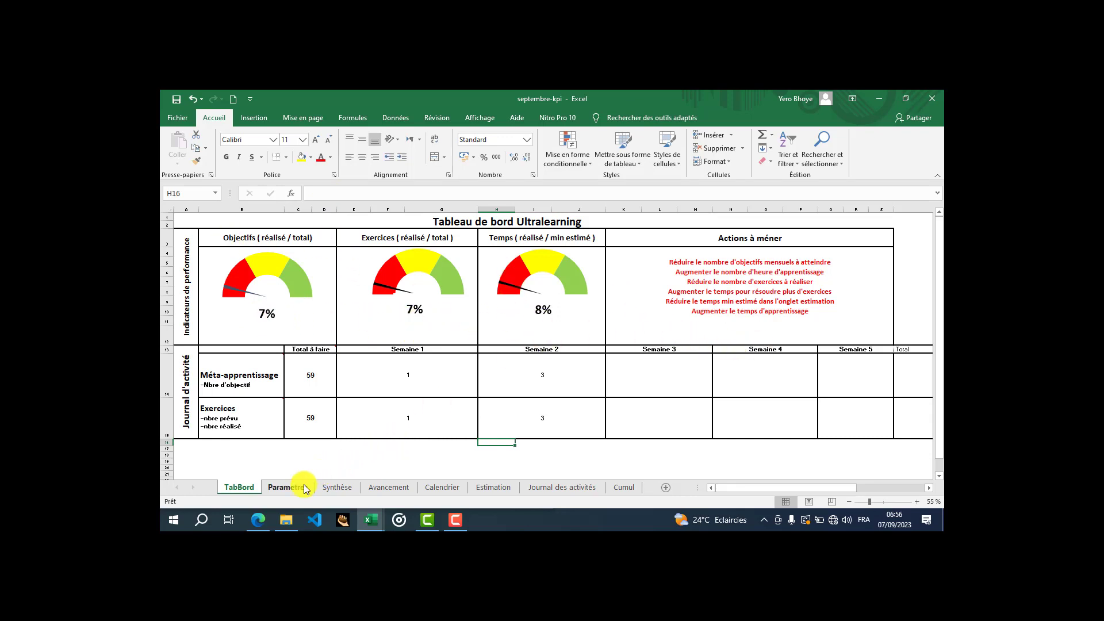
# Review the daily time chart and the previous-versus-current month chart on the Synthèse sheet.
pyautogui.click(336, 488)
pyautogui.scroll(-8, 406, 428)
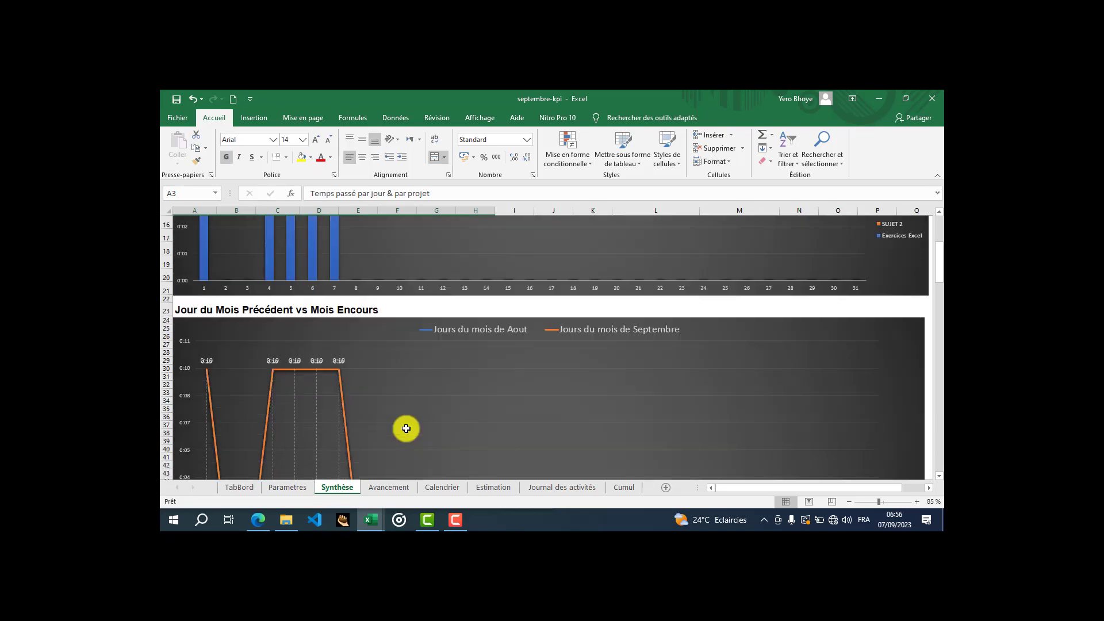